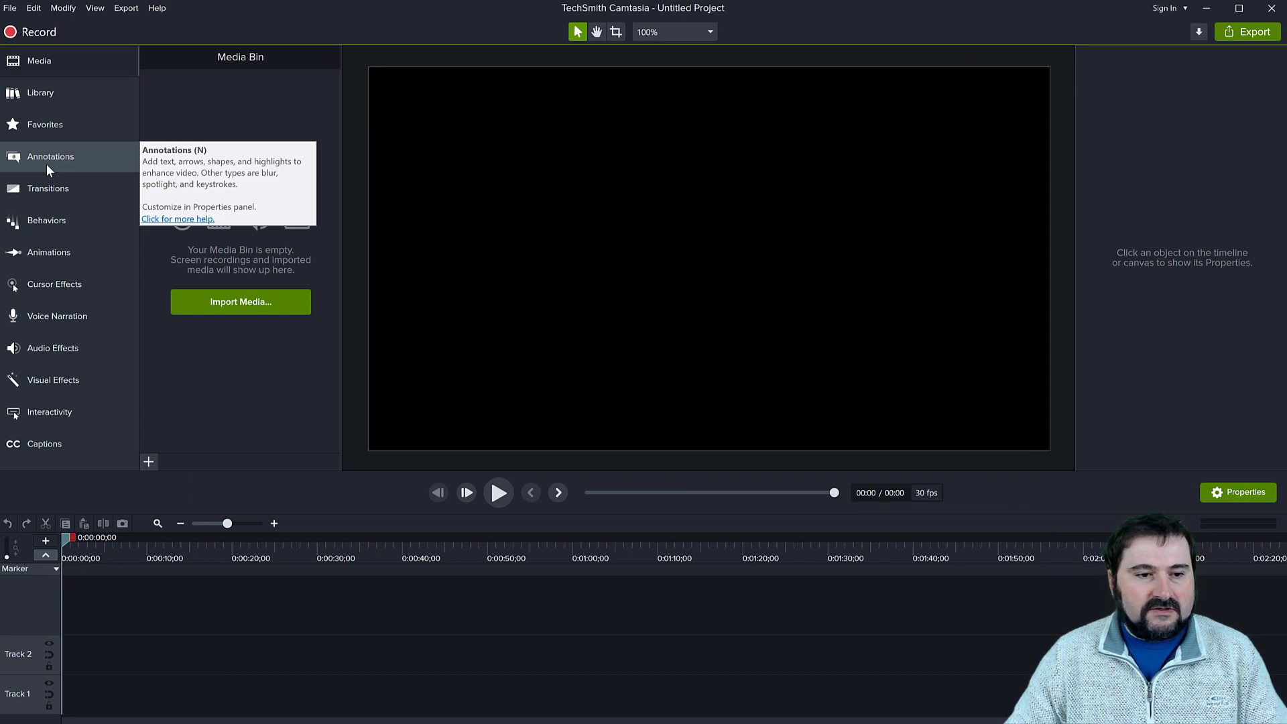
Step: Place a plain text callout in the upper part of the canvas and widen its box to about twice its width
{"action": "left_click", "coordinate": [47, 163]}
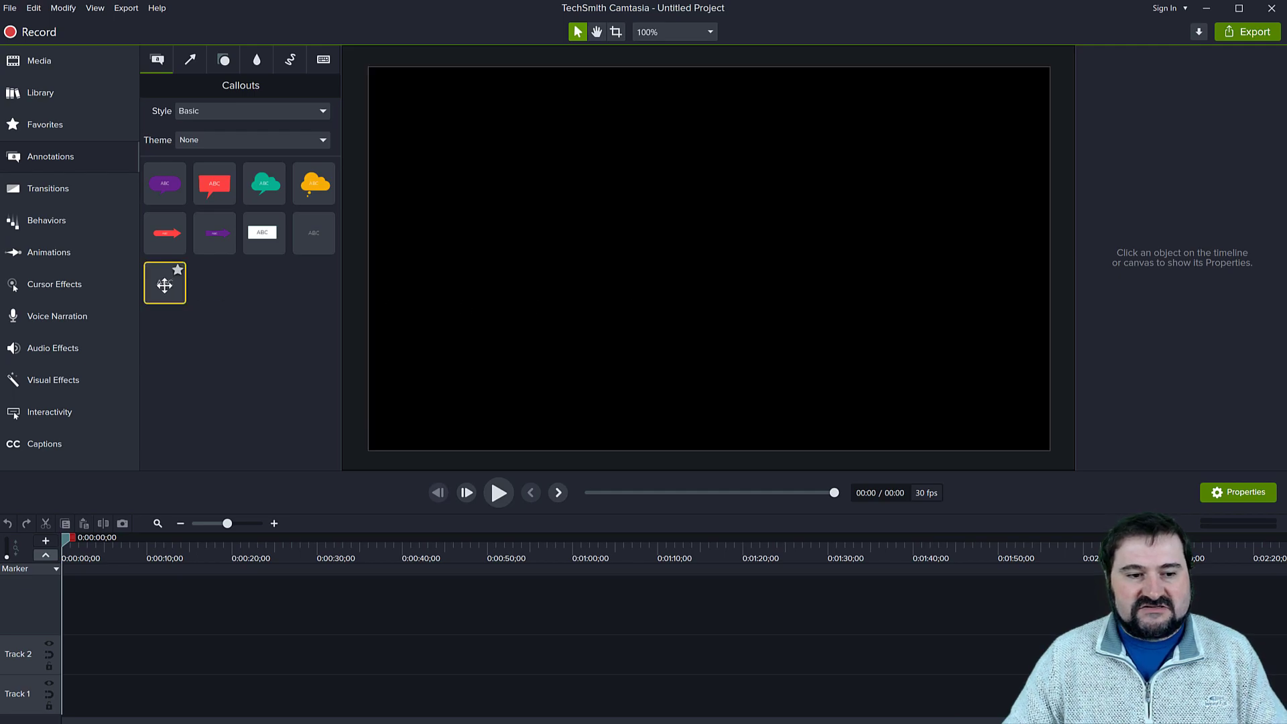
{"action": "left_click_drag", "start_coordinate": [164, 285], "coordinate": [516, 189]}
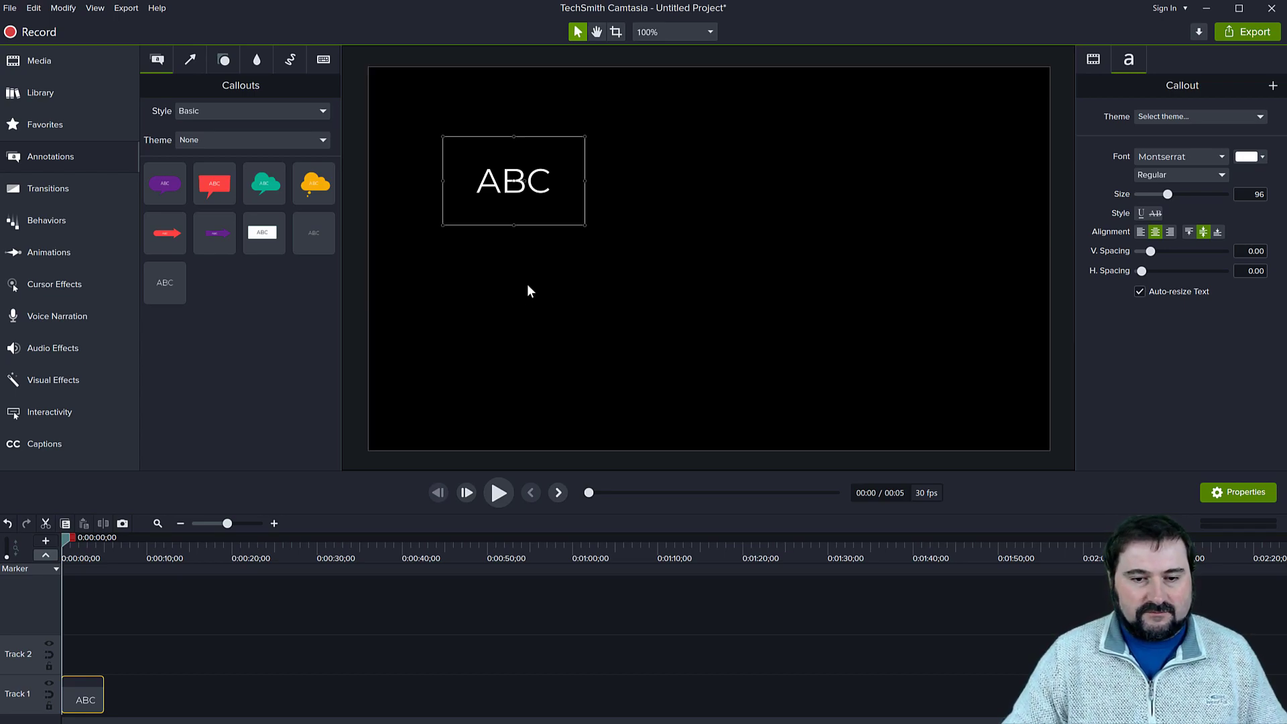
{"action": "left_click_drag", "start_coordinate": [584, 179], "coordinate": [734, 198]}
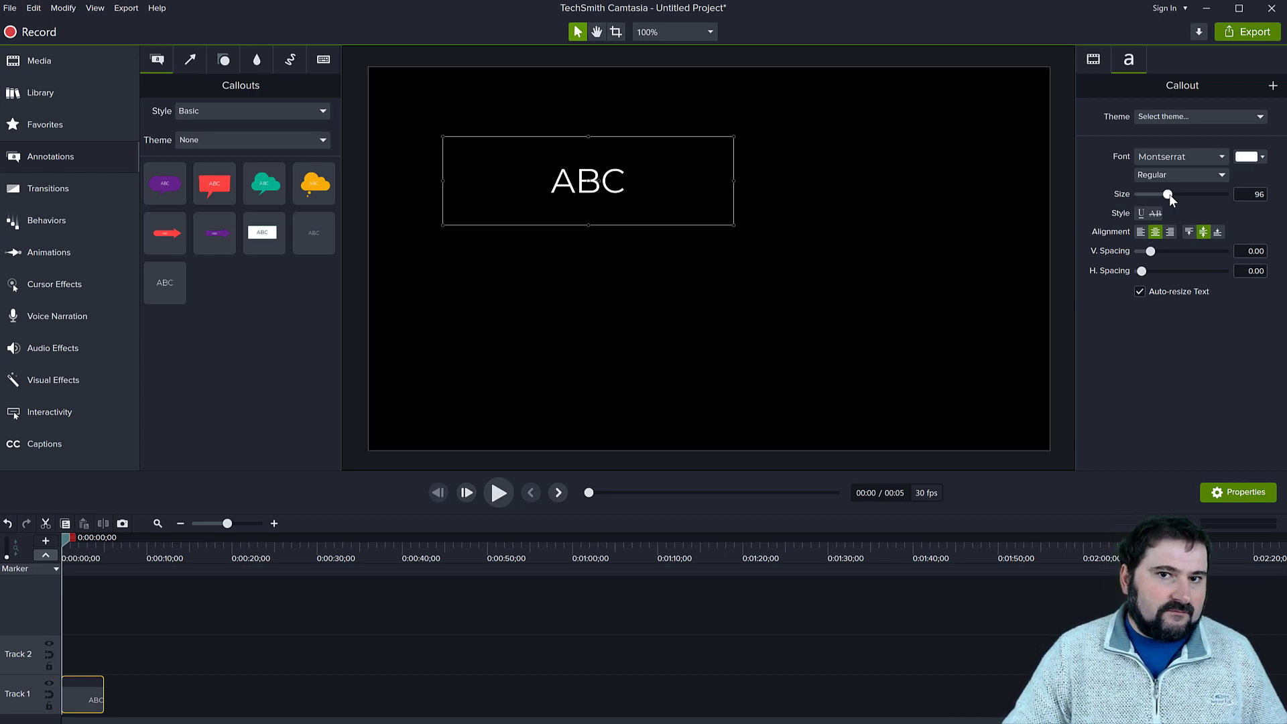
Step: Set the callout's font size to 60 and align its text to the left and top of the box
{"action": "left_click_drag", "start_coordinate": [1169, 194], "coordinate": [1159, 195]}
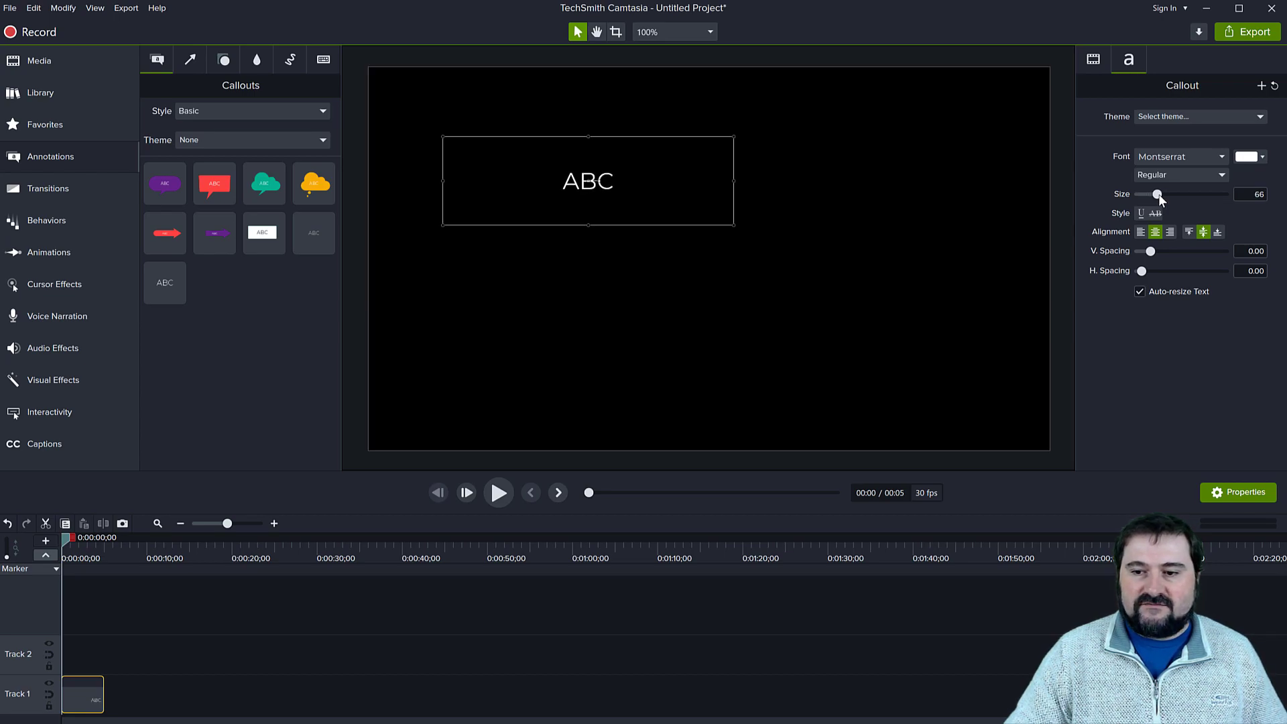
{"action": "double_click", "coordinate": [1243, 194]}
{"action": "type", "text": "5"}
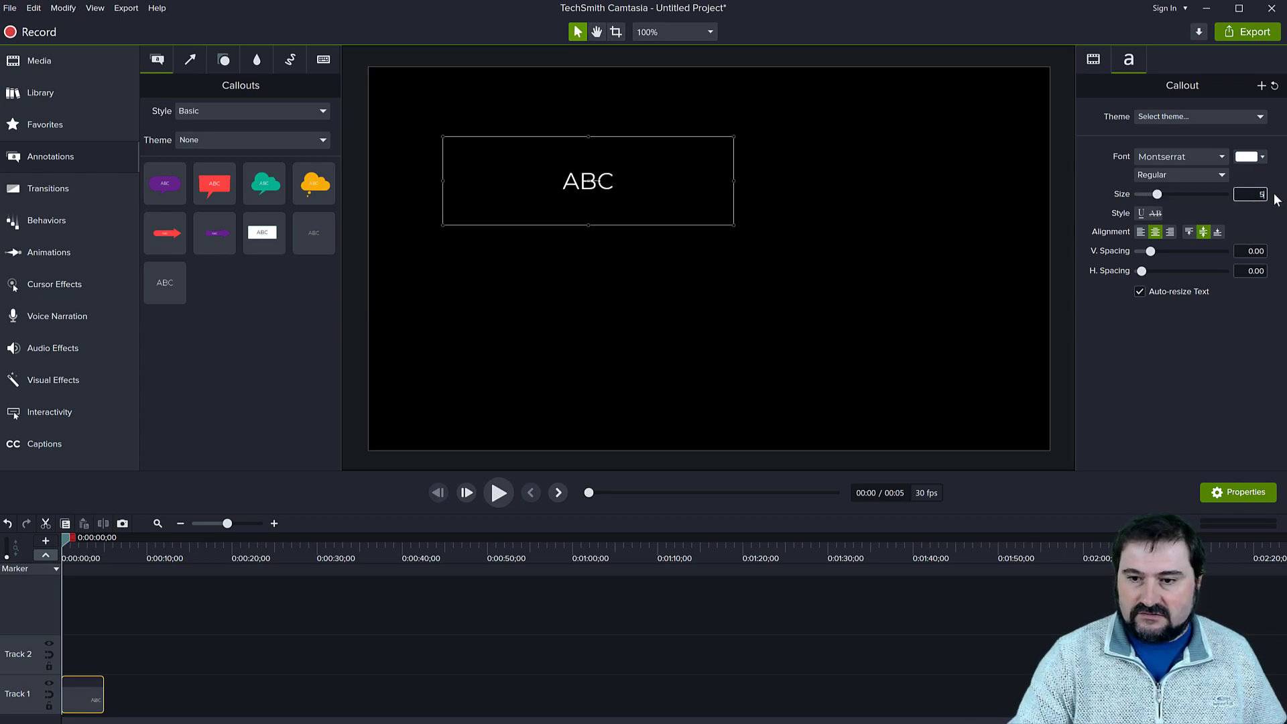
{"action": "type", "text": "0"}
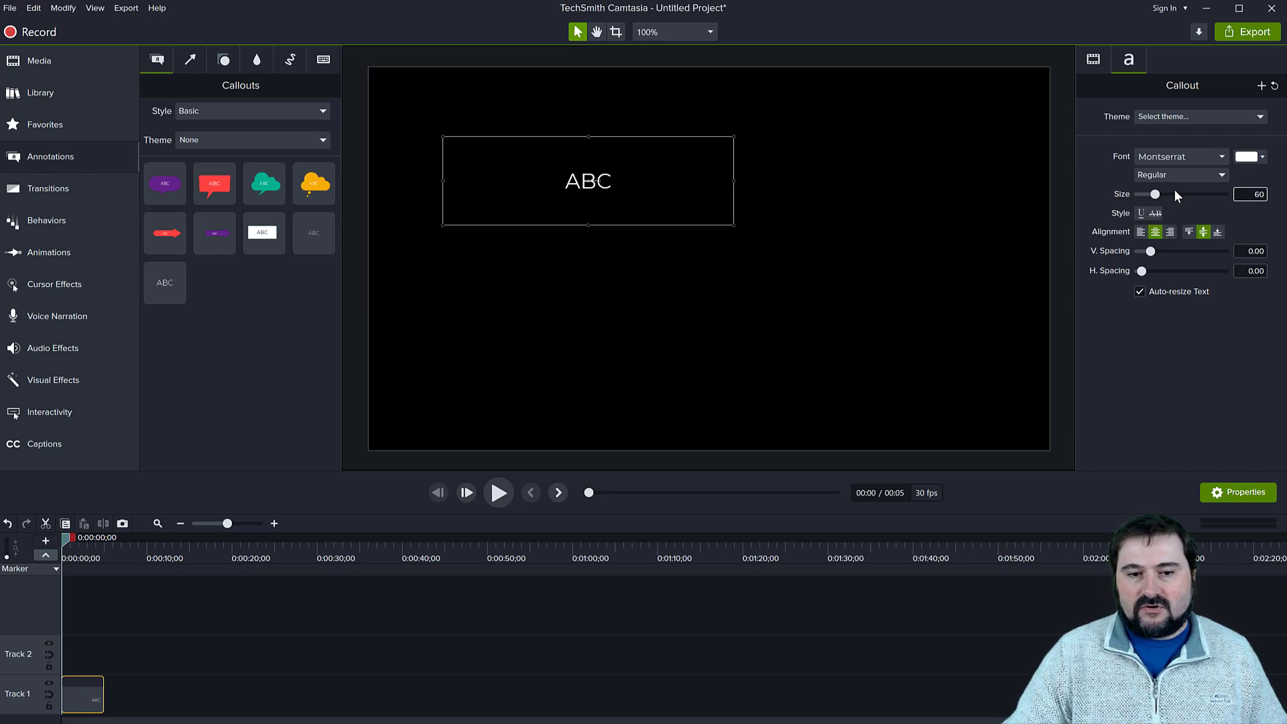
{"action": "left_click", "coordinate": [1140, 231]}
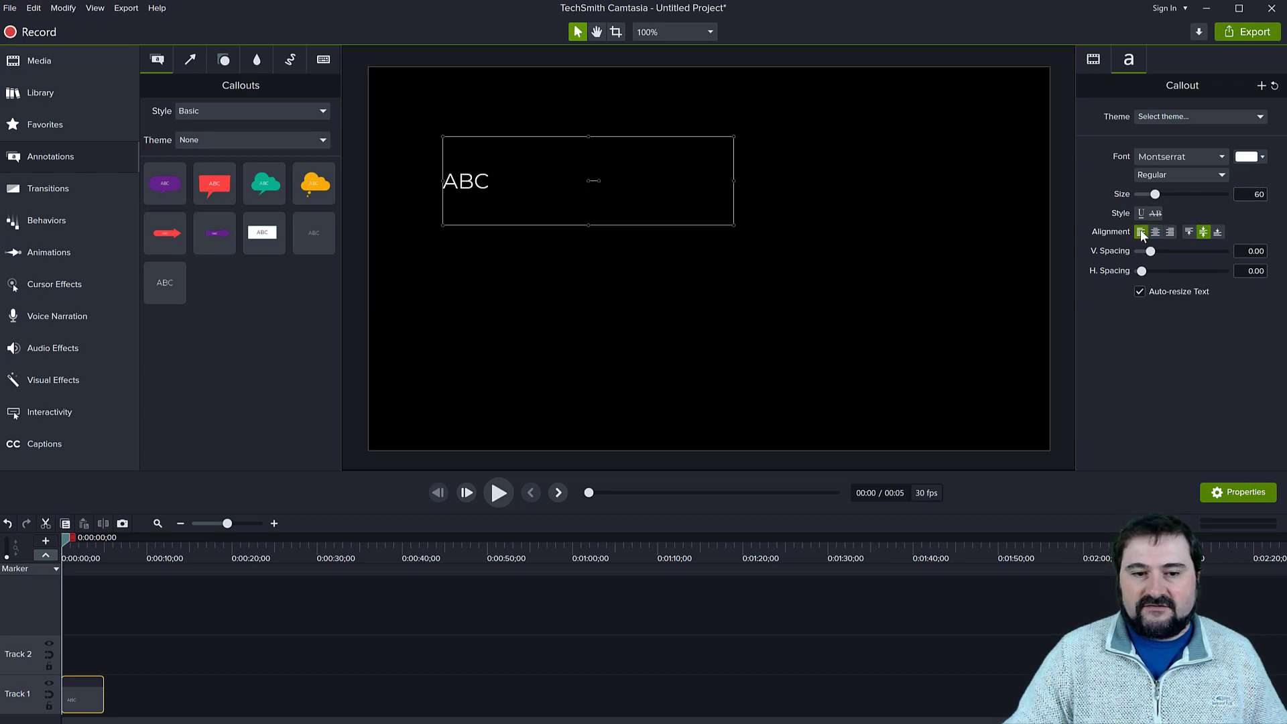
{"action": "left_click", "coordinate": [1188, 232]}
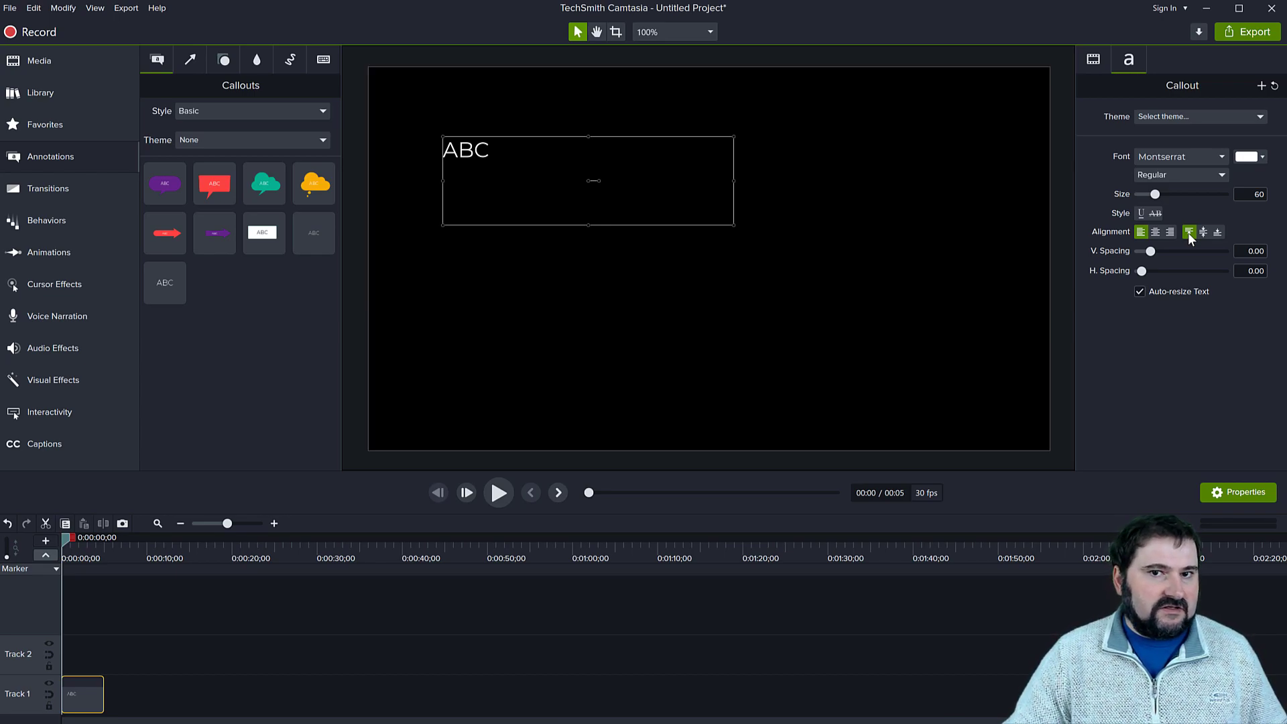
Step: Extend the callout text to read "ABC this is a bulletpoint and it goes on to two lines or even three"
{"action": "double_click", "coordinate": [488, 149]}
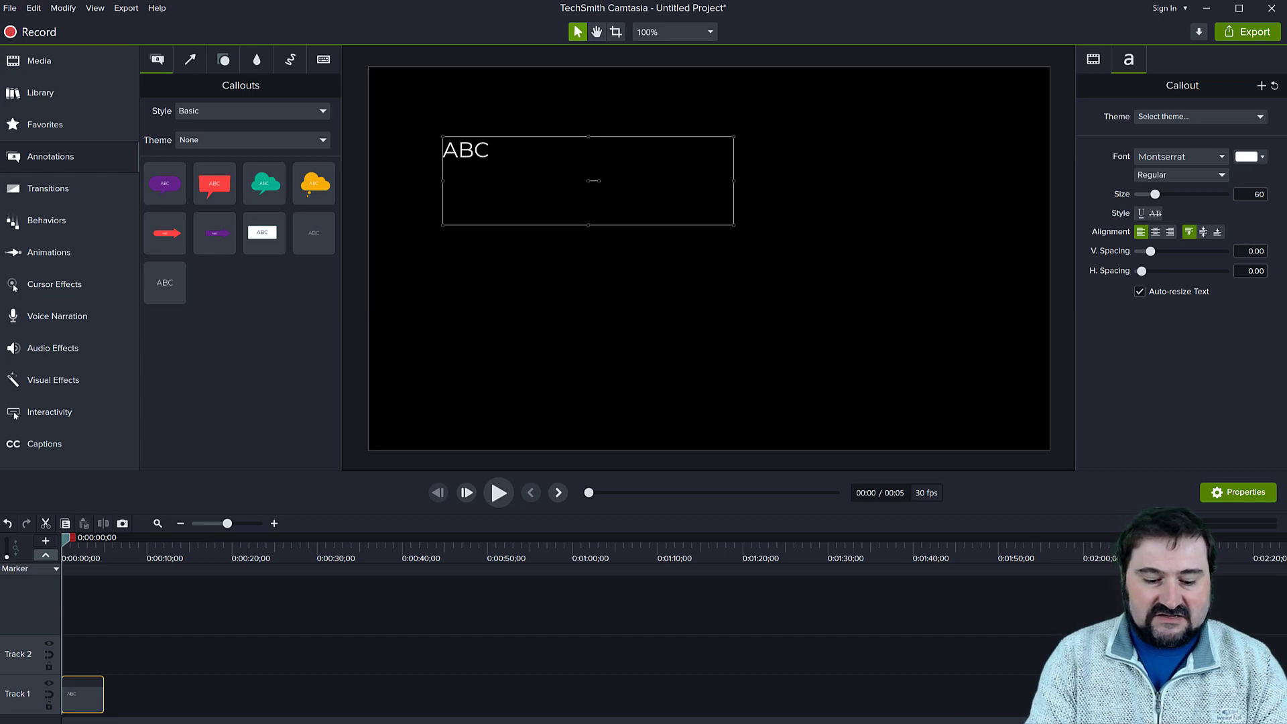
{"action": "type", "text": "tis"}
{"action": "key", "text": "BackSpace"}
{"action": "key", "text": "BackSpace"}
{"action": "type", "text": "his is"}
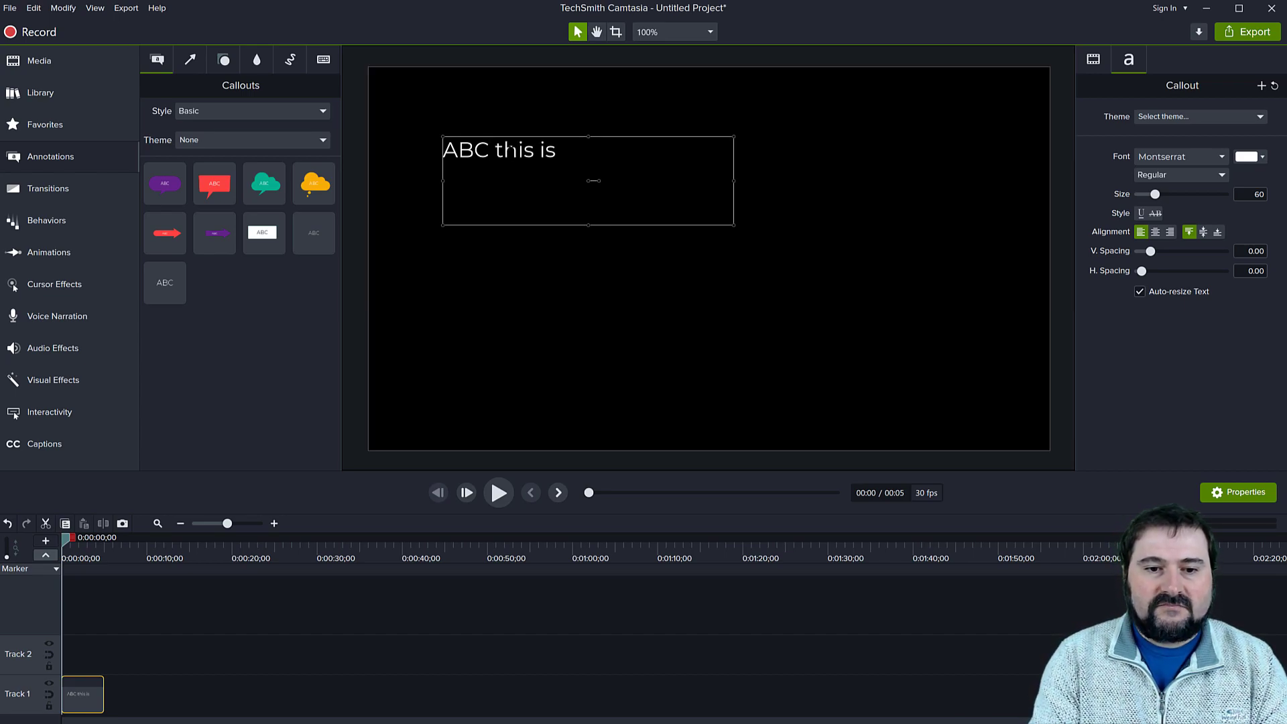
{"action": "type", "text": " a bulletpoint and"}
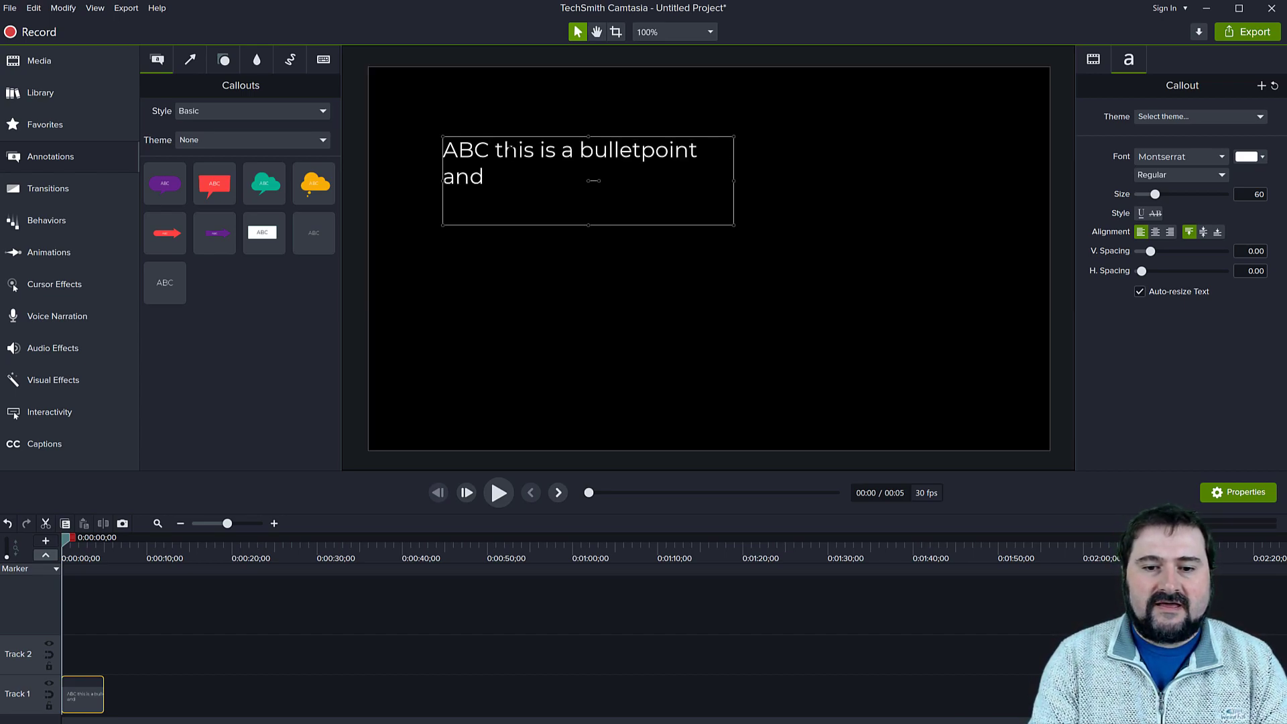
{"action": "type", "text": " it goes on to"}
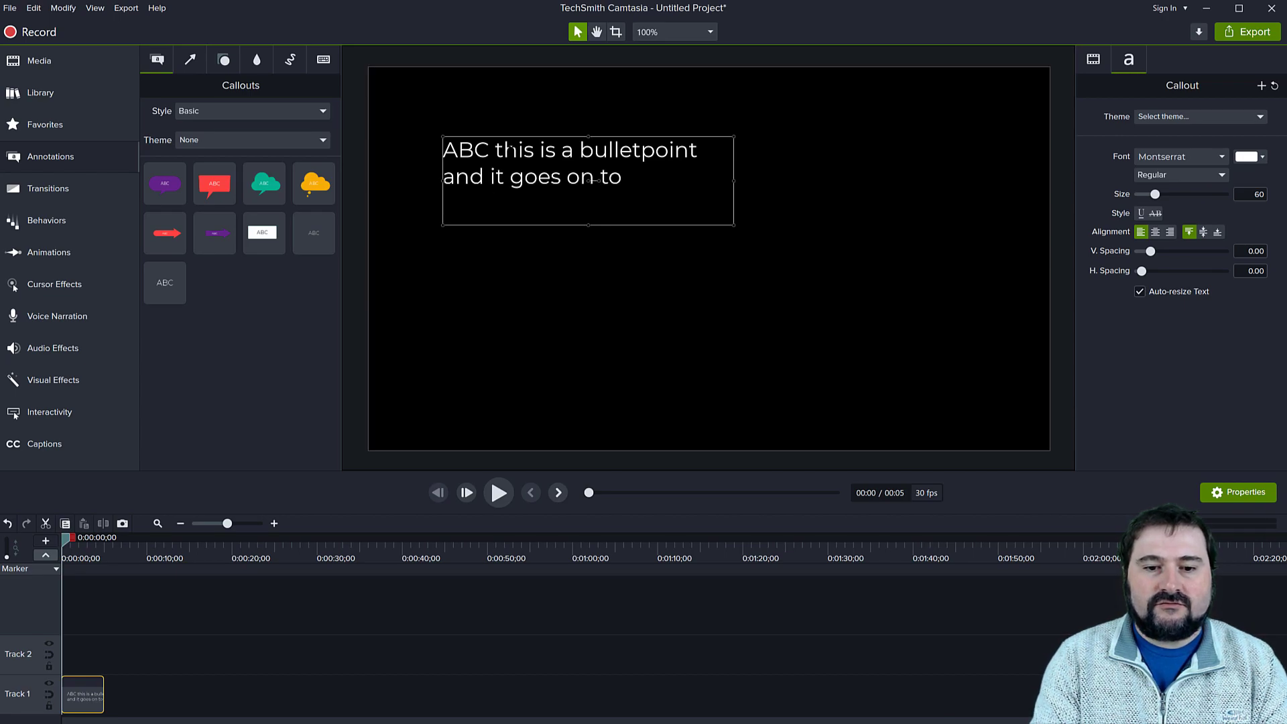
{"action": "type", "text": " two lines"}
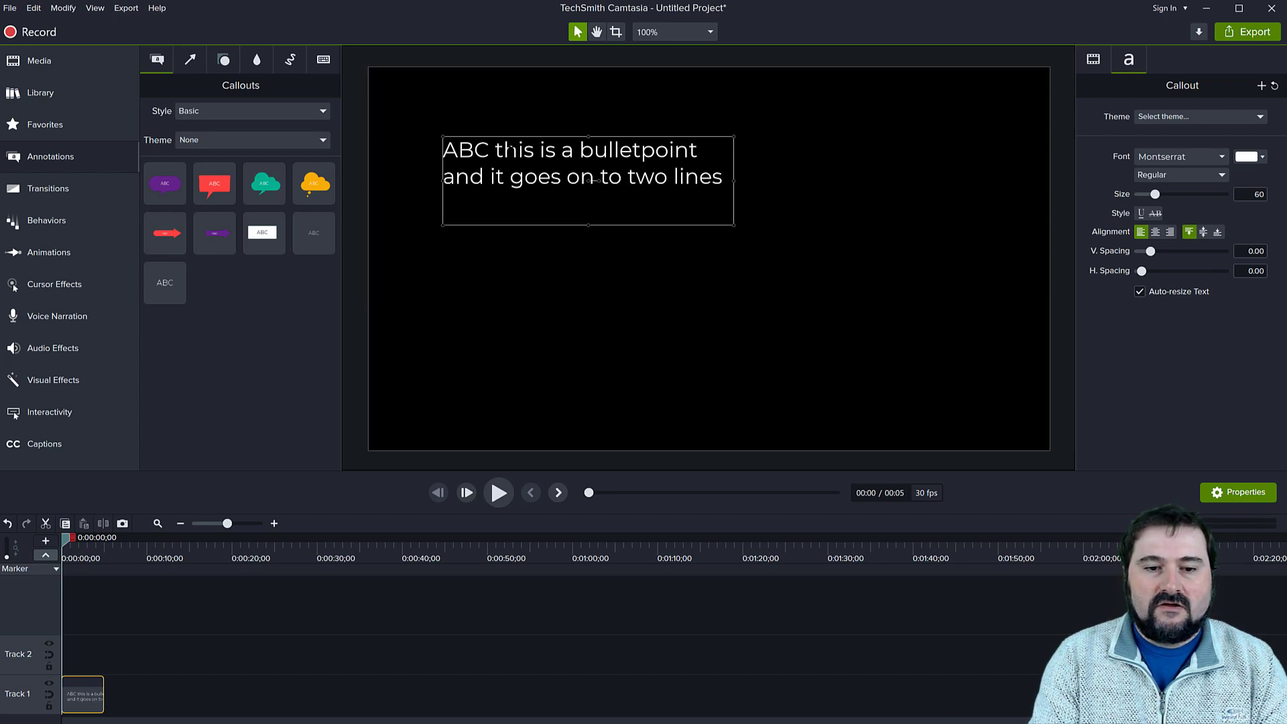
{"action": "type", "text": " or even three"}
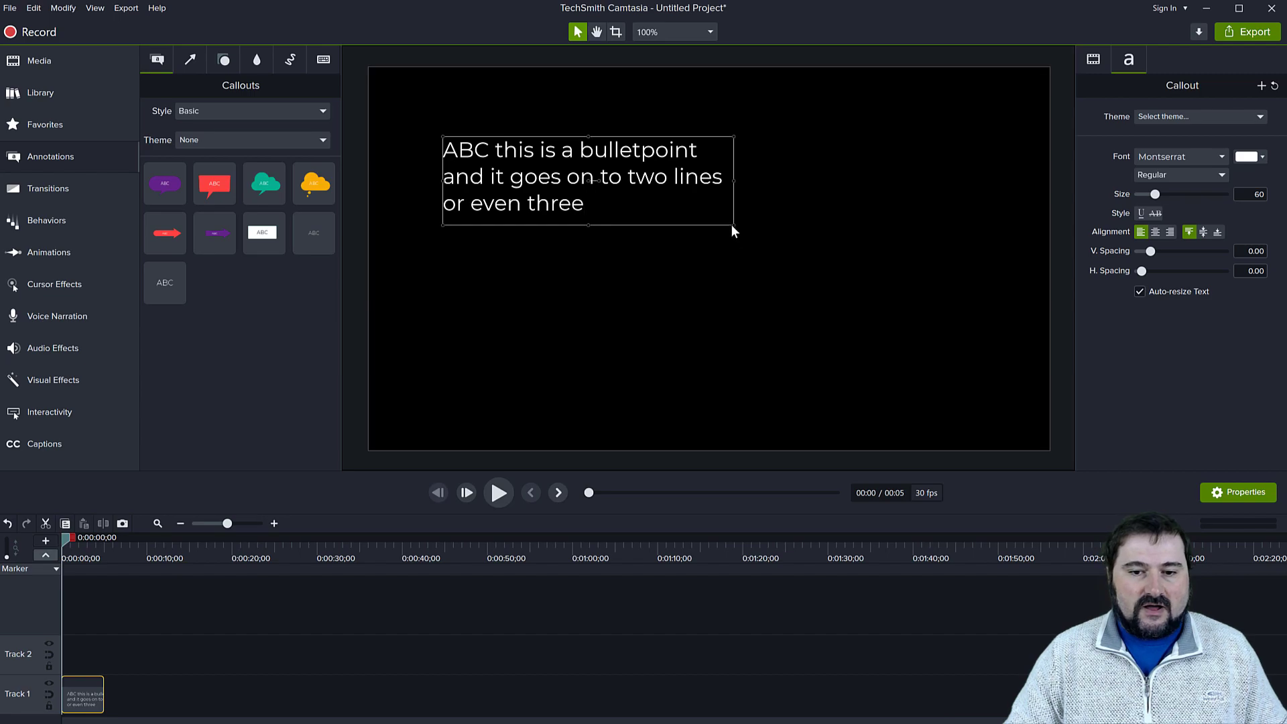
Step: Widen and flatten the text box so the sentence wraps onto two lines, and shift it slightly down and right
{"action": "left_click_drag", "start_coordinate": [733, 224], "coordinate": [807, 201]}
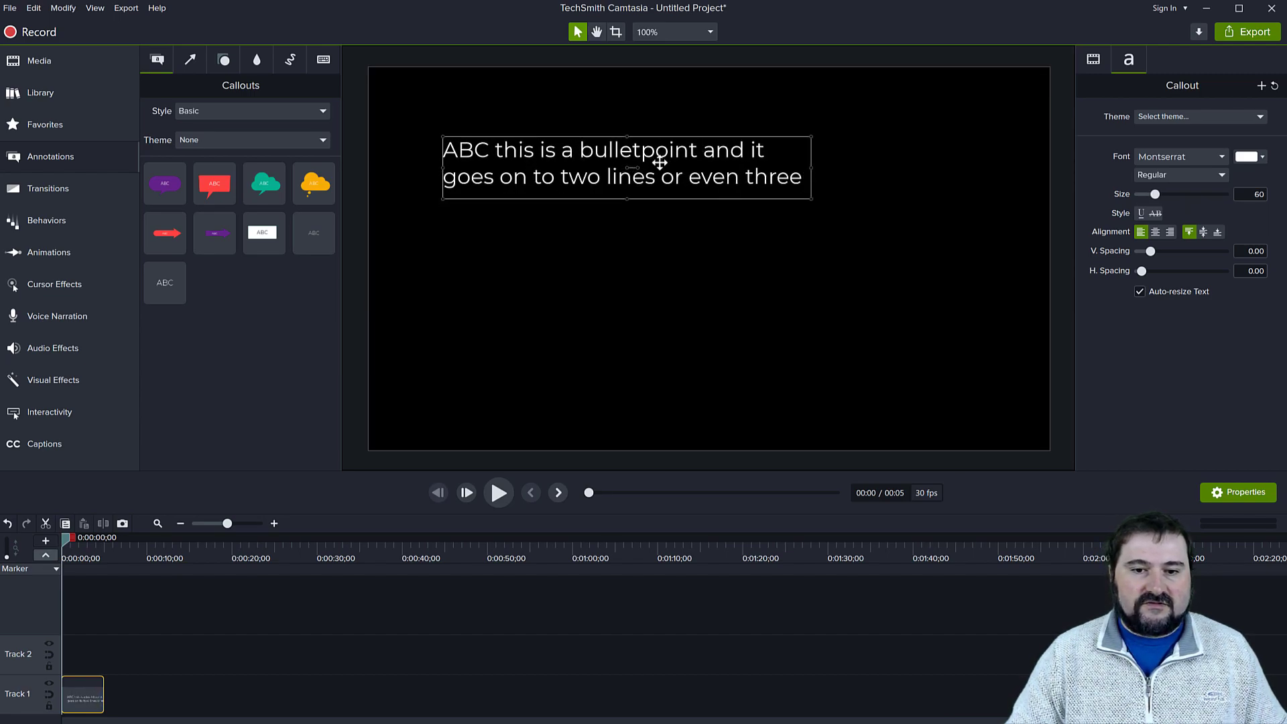
{"action": "left_click_drag", "start_coordinate": [679, 156], "coordinate": [702, 169]}
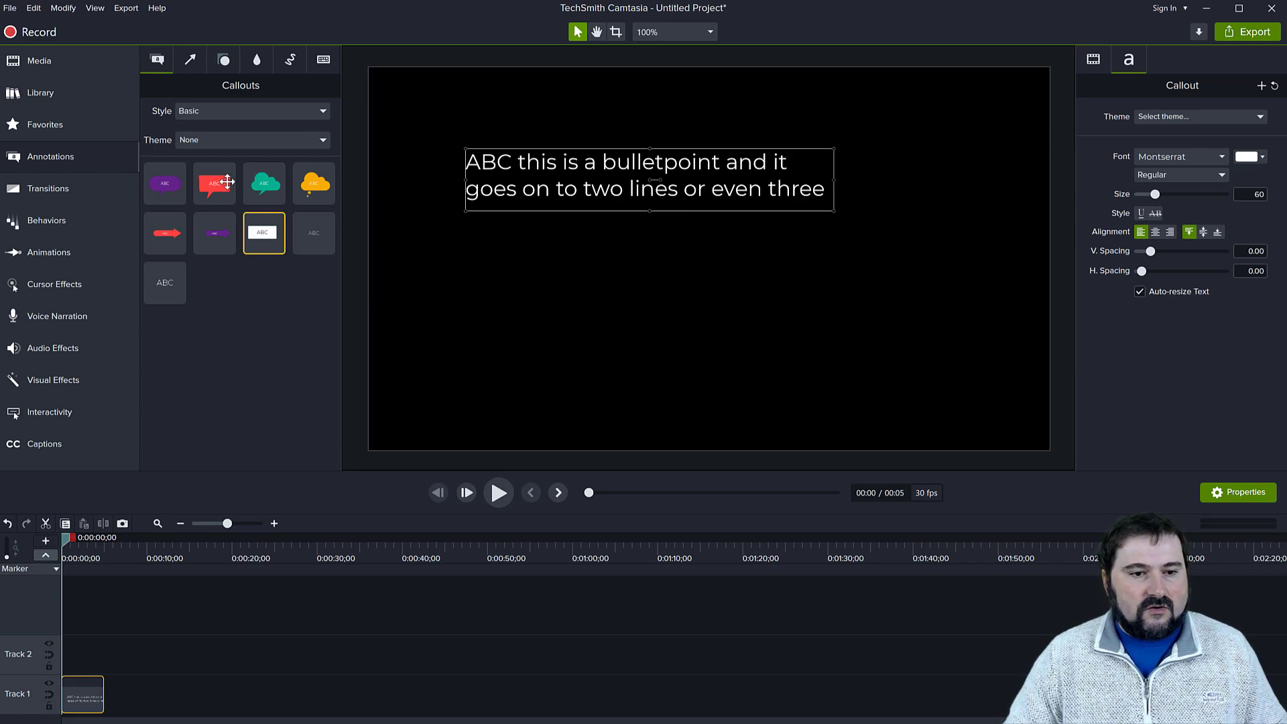
Step: Add a white filled rectangle shape and shrink it to a small square bullet beside the first text line
{"action": "left_click", "coordinate": [227, 62]}
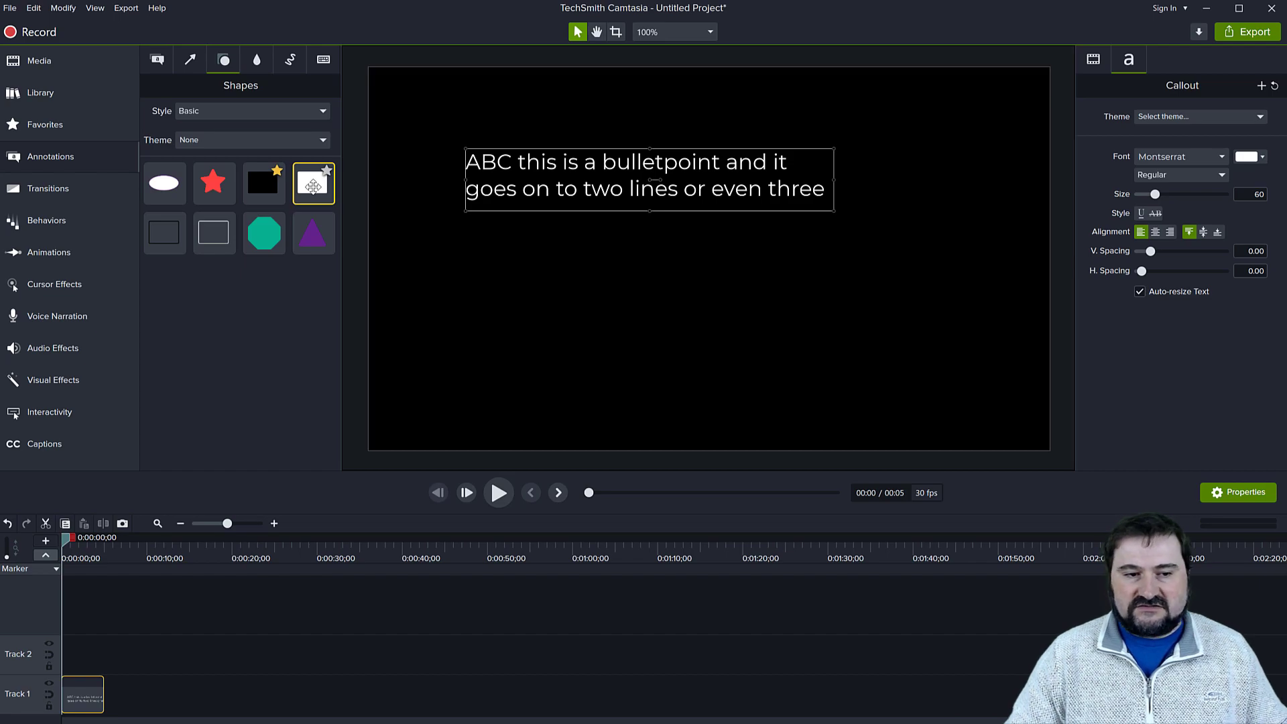
{"action": "left_click_drag", "start_coordinate": [313, 186], "coordinate": [442, 181]}
{"action": "key", "text": "ctrl+z"}
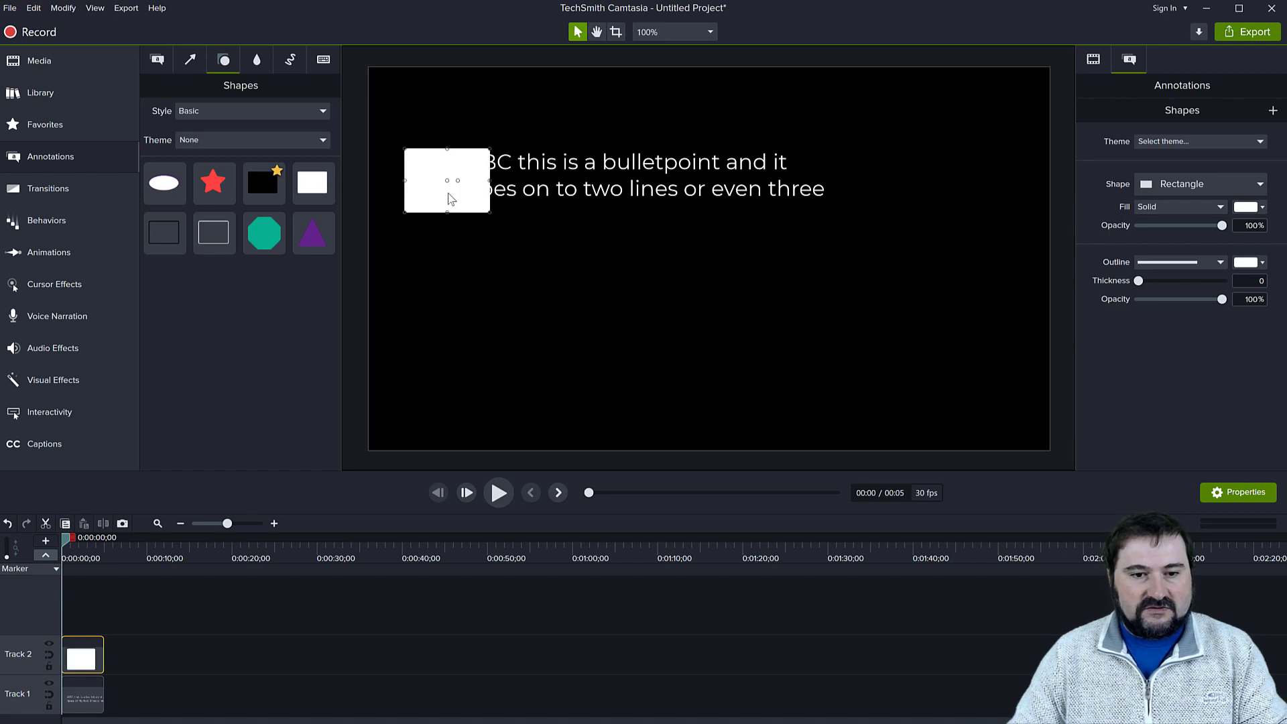
{"action": "left_click_drag", "start_coordinate": [491, 212], "coordinate": [428, 173]}
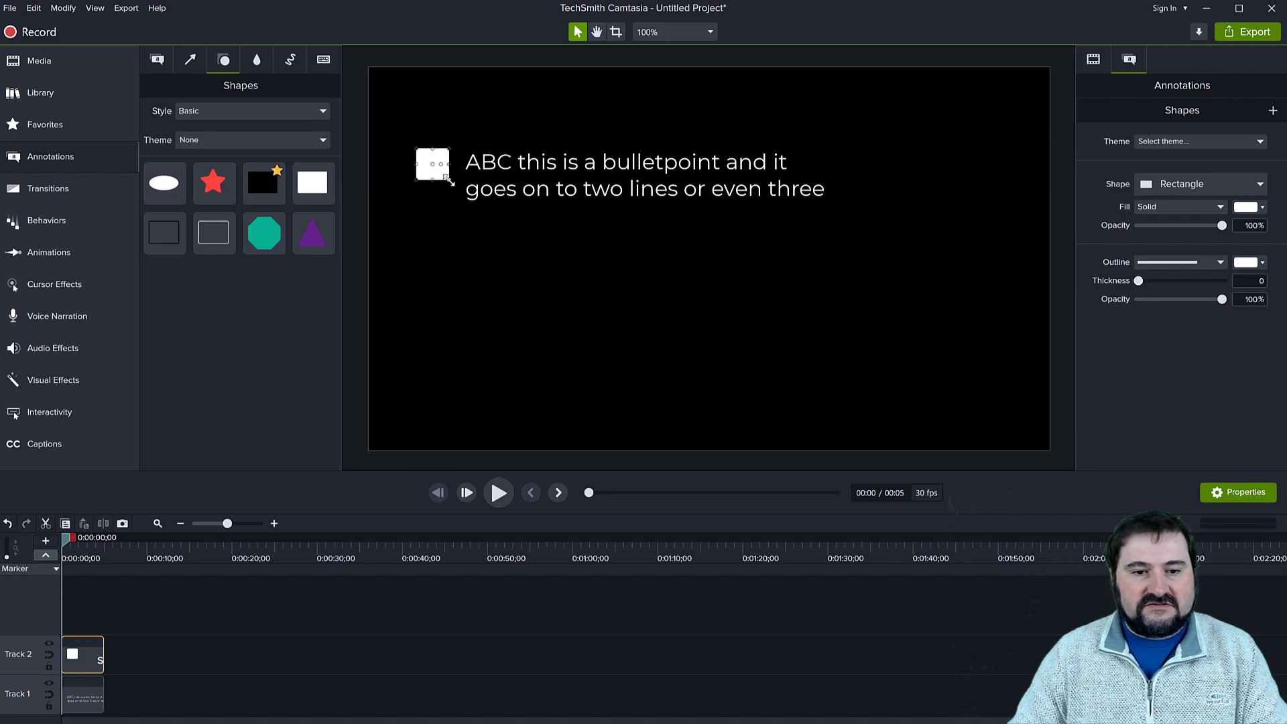
{"action": "left_click_drag", "start_coordinate": [449, 180], "coordinate": [442, 173]}
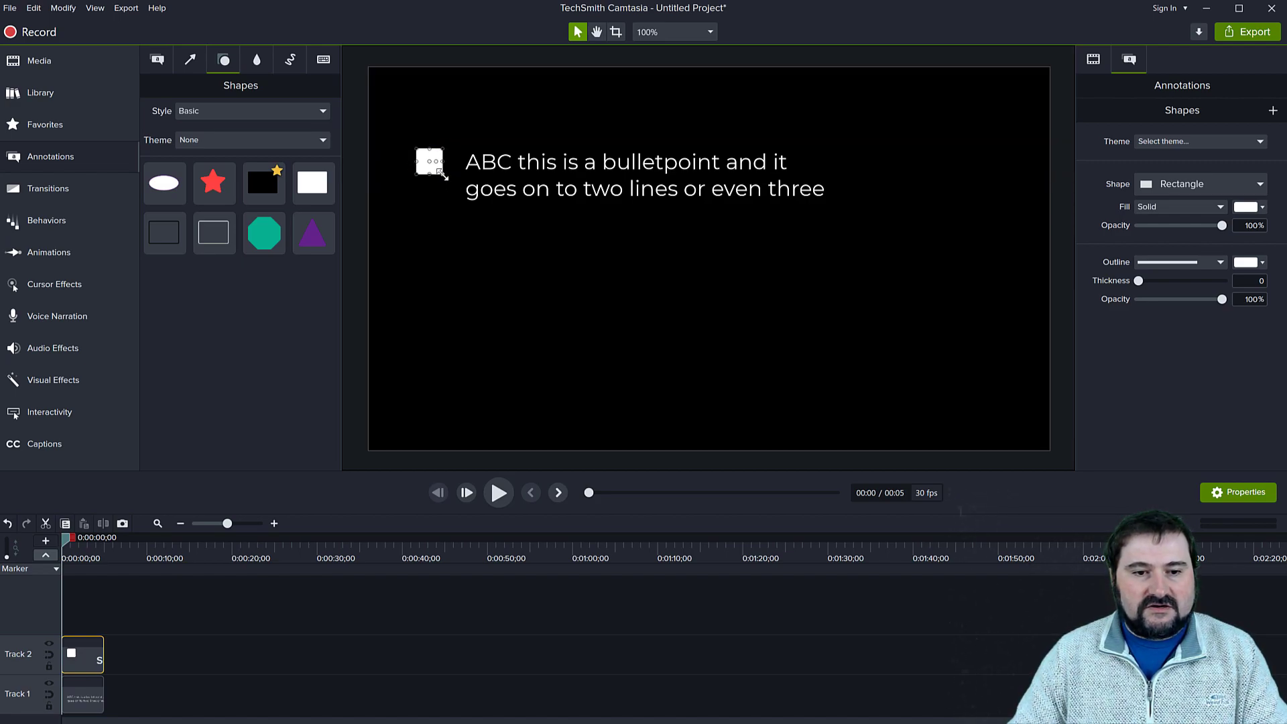
{"action": "left_click", "coordinate": [492, 236]}
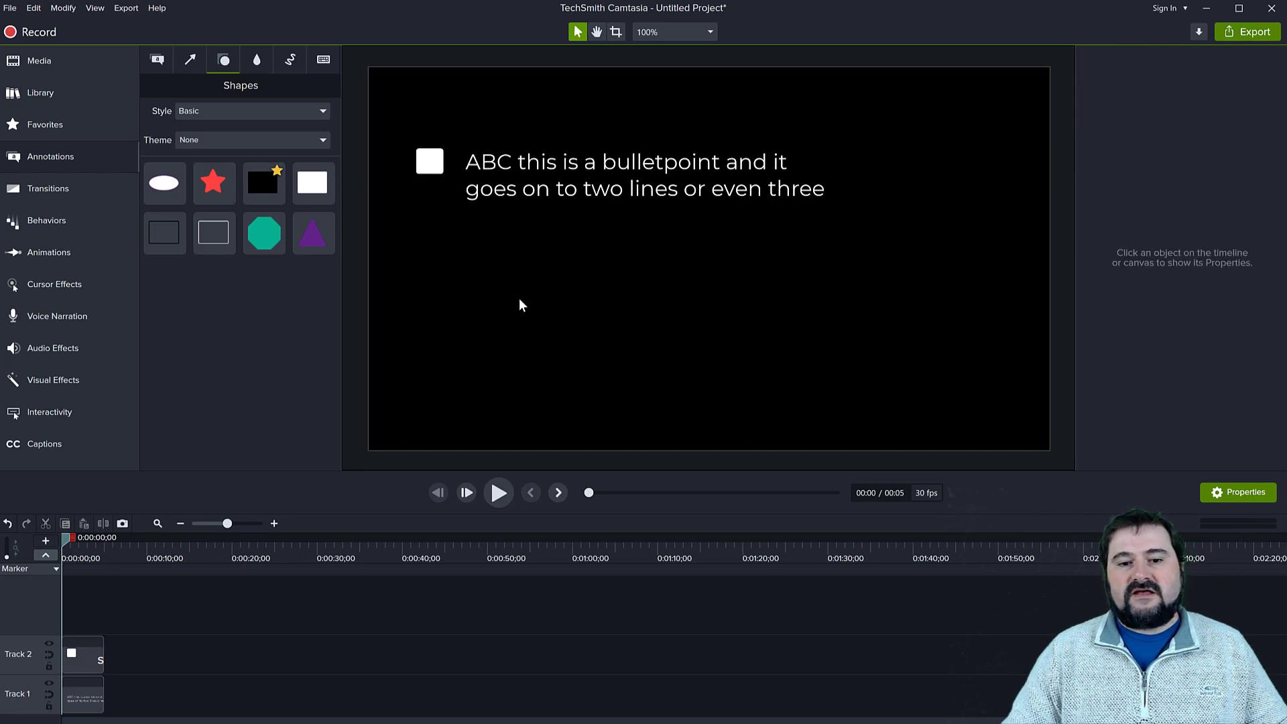
Step: Set the callout text's font weight to Bold
{"action": "left_click", "coordinate": [517, 189]}
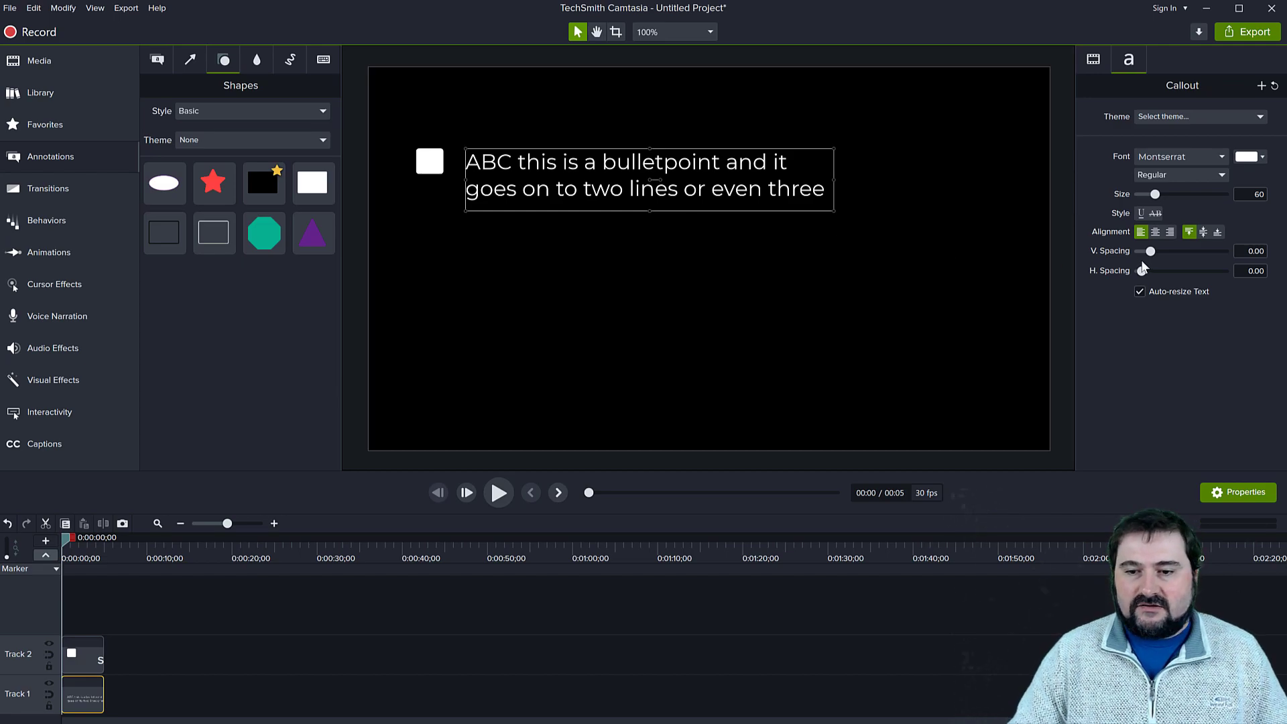
{"action": "left_click", "coordinate": [1173, 173]}
{"action": "left_click", "coordinate": [1160, 223]}
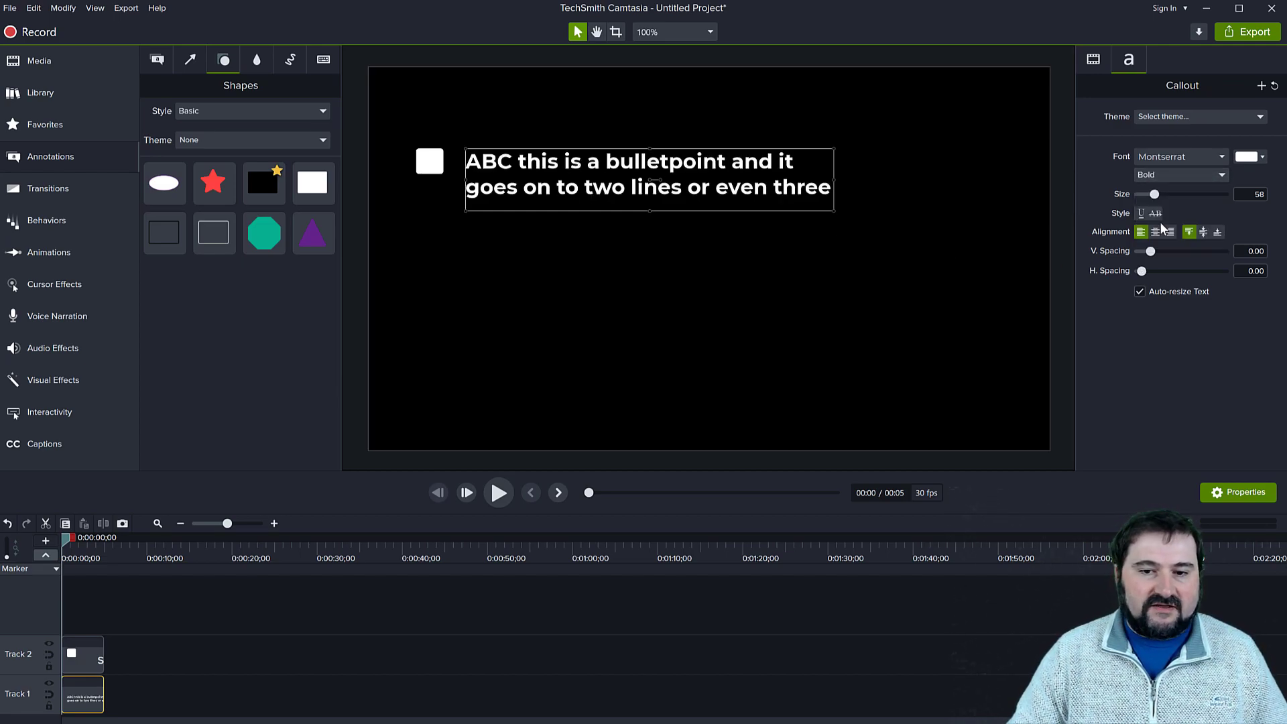
{"action": "left_click", "coordinate": [923, 279]}
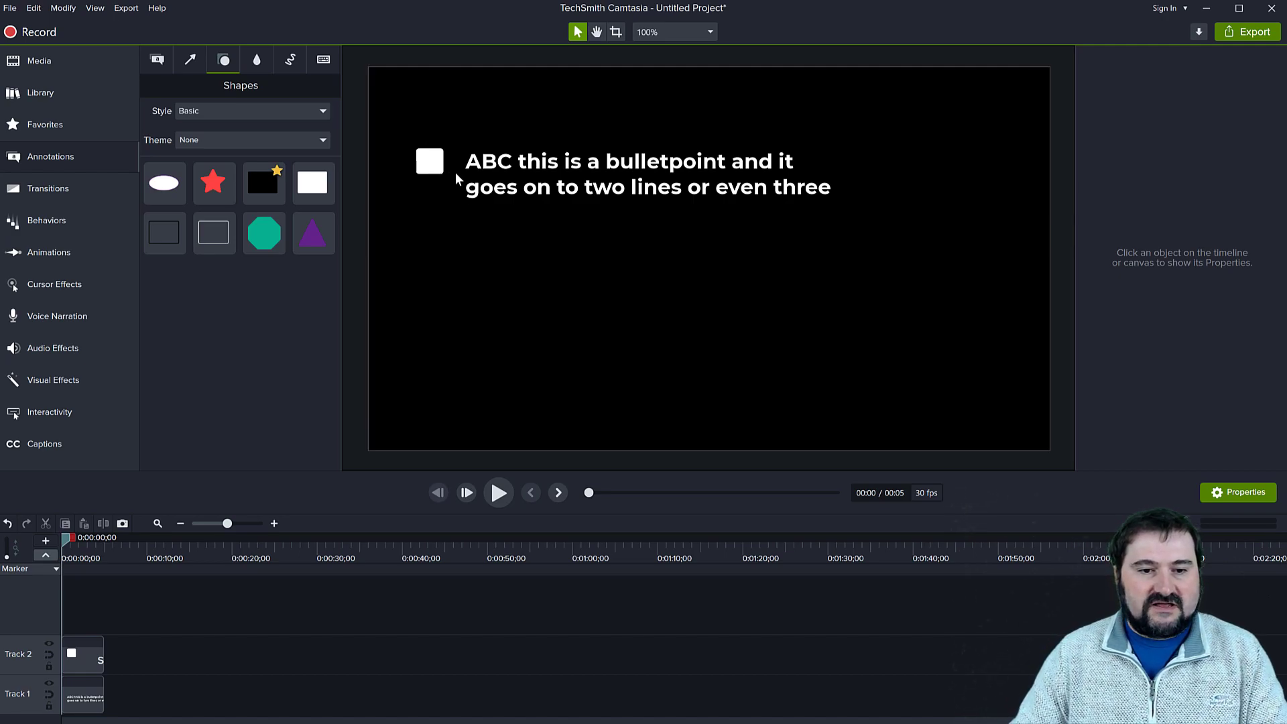
Step: Reduce the white square bullet slightly and nudge it level with the first line of text
{"action": "scroll", "coordinate": [393, 223], "scroll_direction": "up", "scroll_amount": 3}
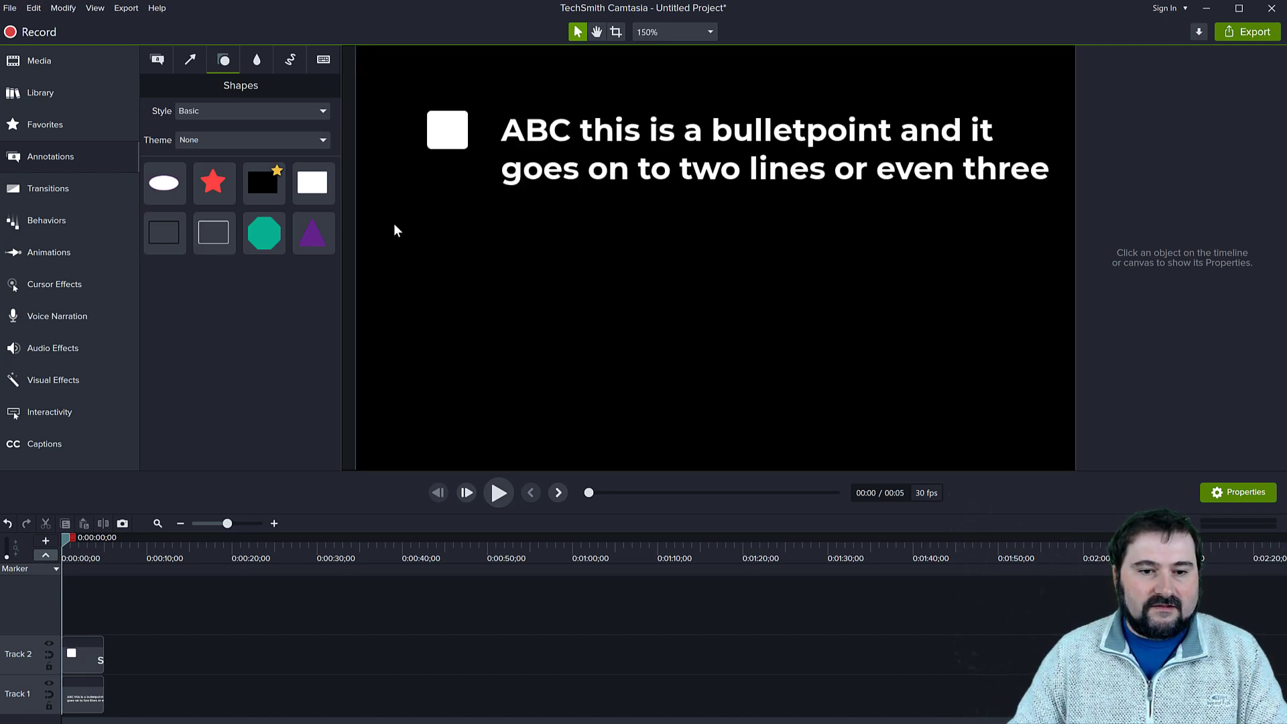
{"action": "left_click", "coordinate": [454, 138]}
{"action": "left_click_drag", "start_coordinate": [432, 91], "coordinate": [456, 115]}
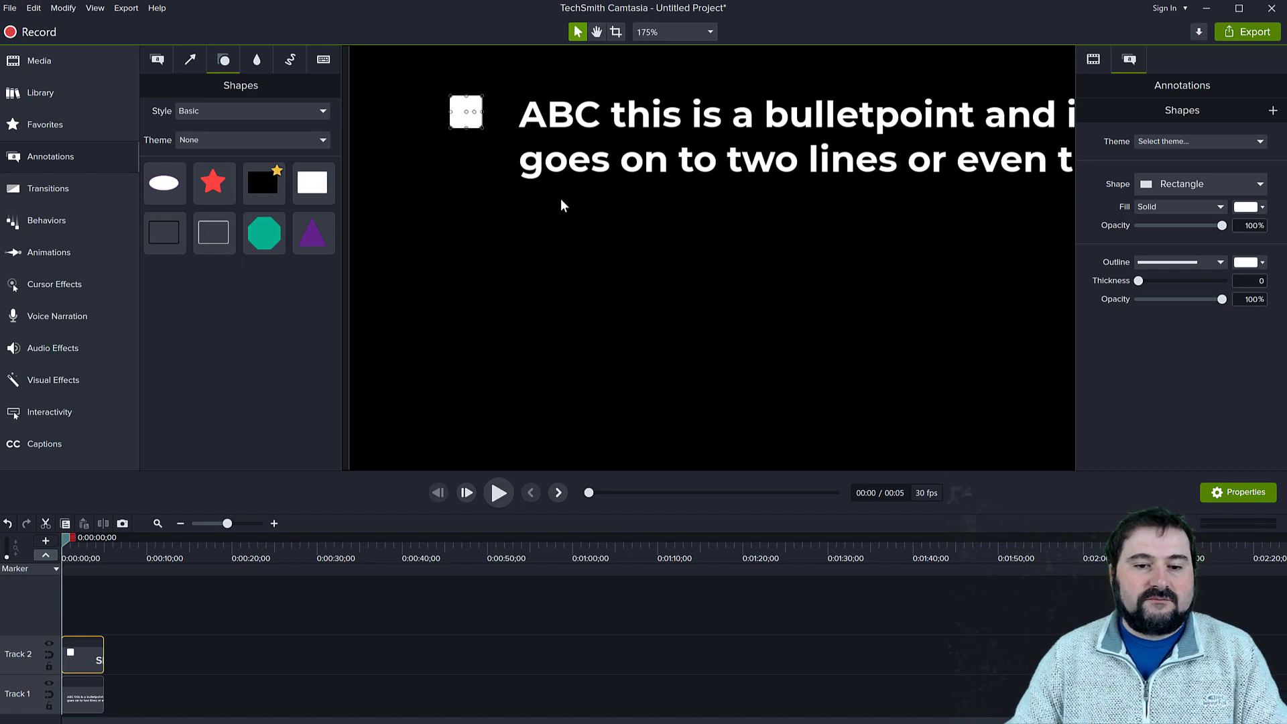
{"action": "scroll", "coordinate": [560, 203], "scroll_direction": "down", "scroll_amount": 4}
{"action": "left_click", "coordinate": [426, 239]}
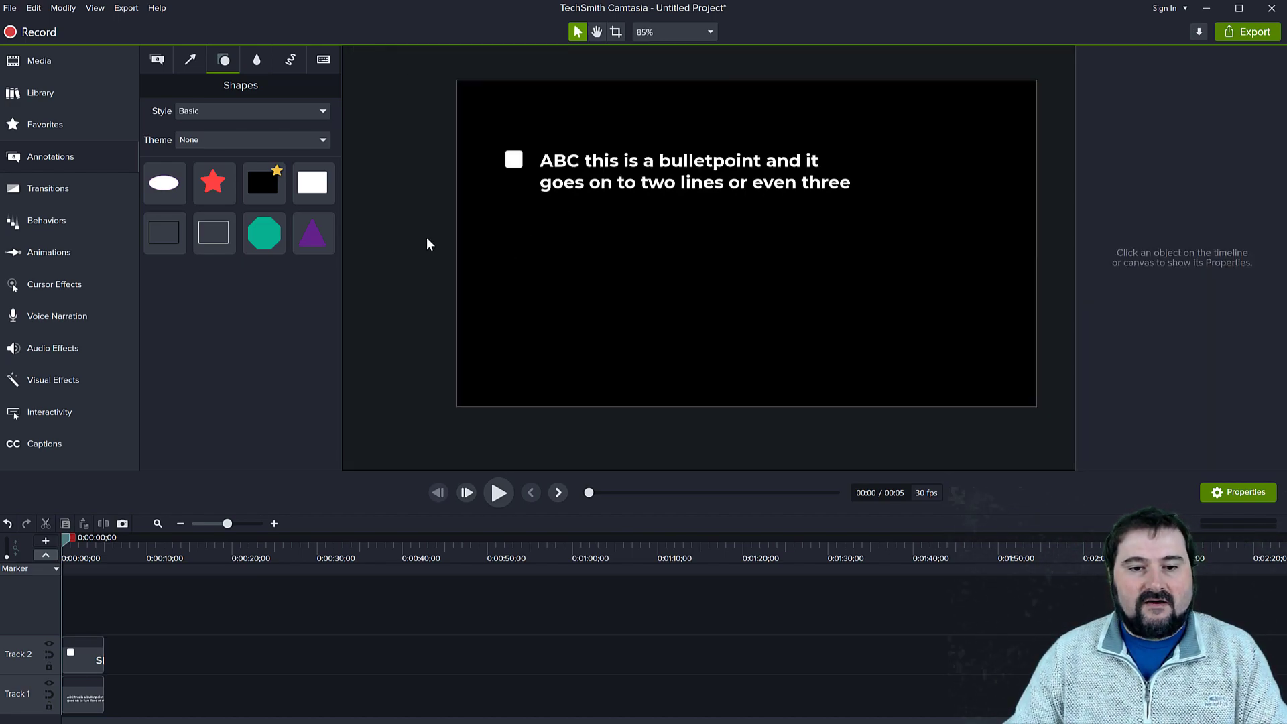
{"action": "left_click", "coordinate": [514, 159]}
{"action": "left_click_drag", "start_coordinate": [514, 159], "coordinate": [514, 161]}
{"action": "left_click", "coordinate": [427, 185]}
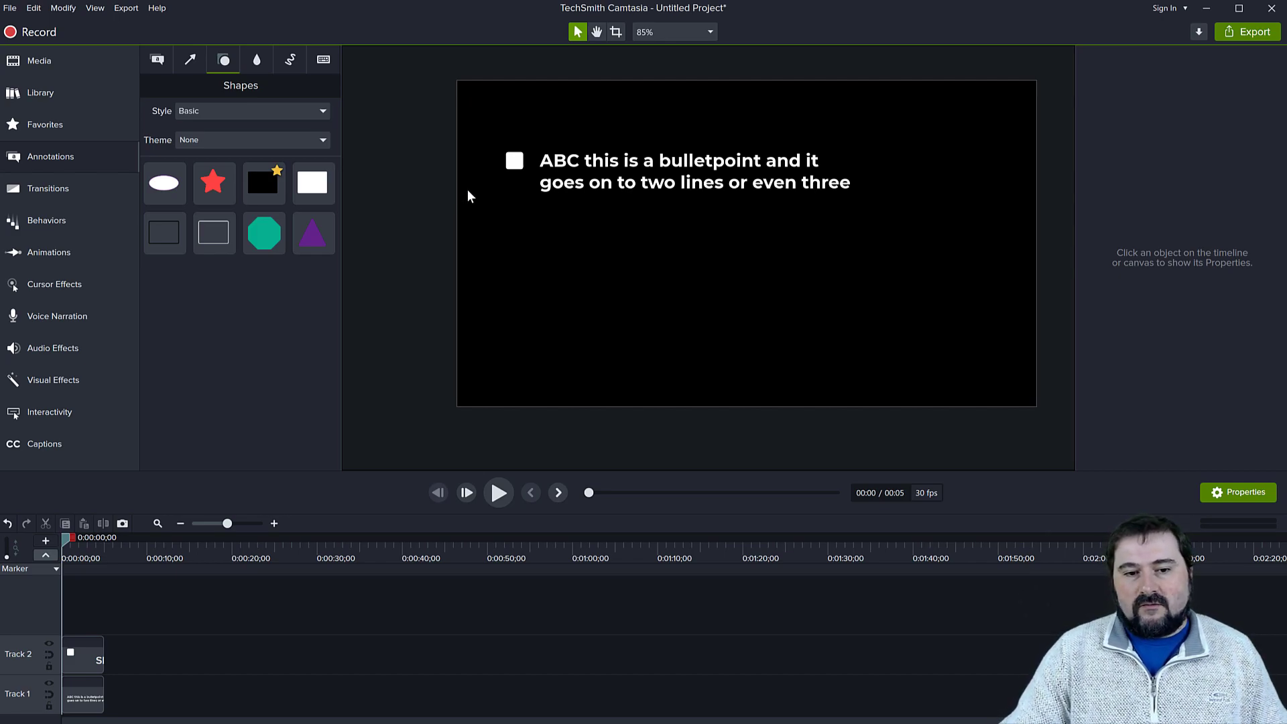
Step: Apply the Fade behavior to the text clip on Track 1
{"action": "left_click", "coordinate": [582, 162]}
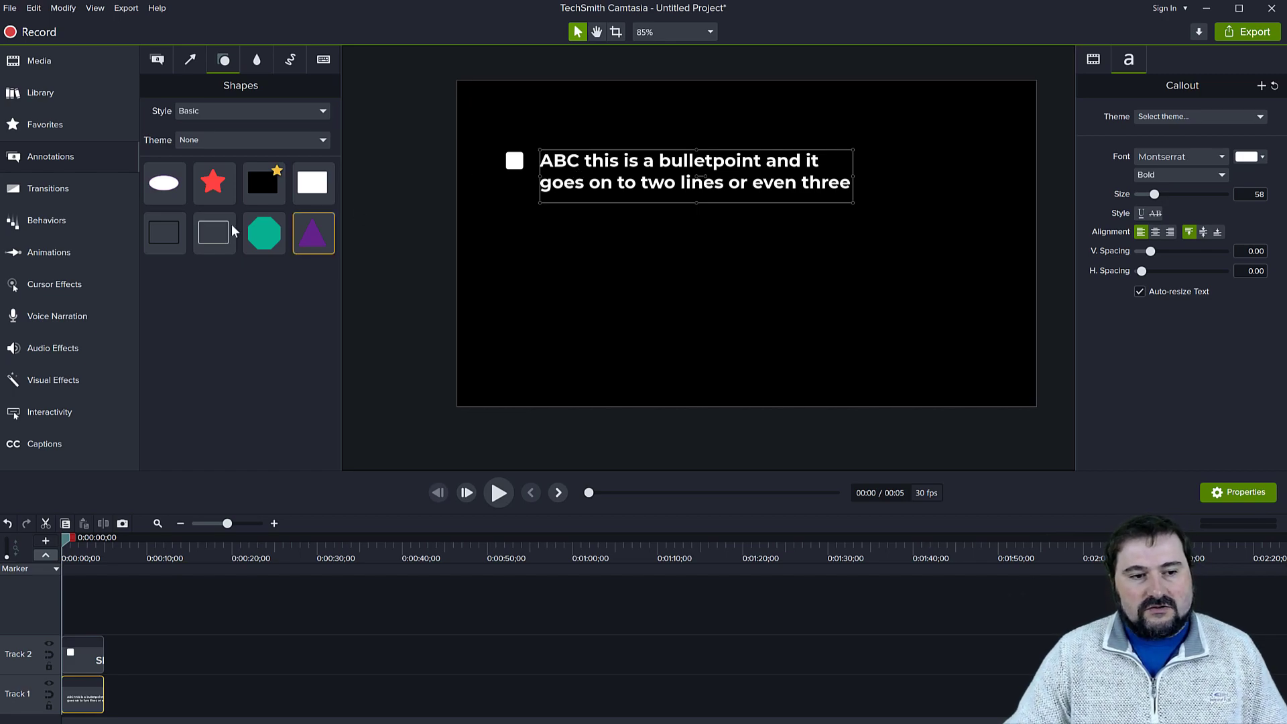
{"action": "left_click", "coordinate": [62, 222]}
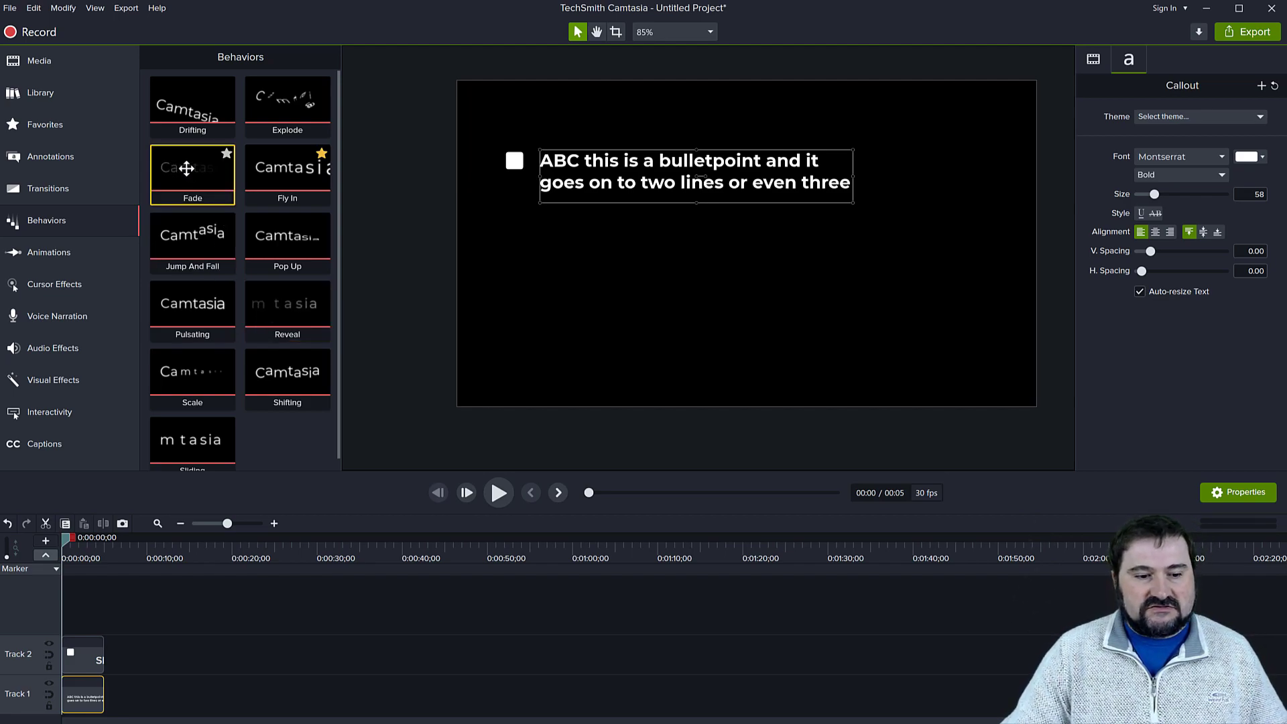
{"action": "left_click_drag", "start_coordinate": [188, 169], "coordinate": [86, 692]}
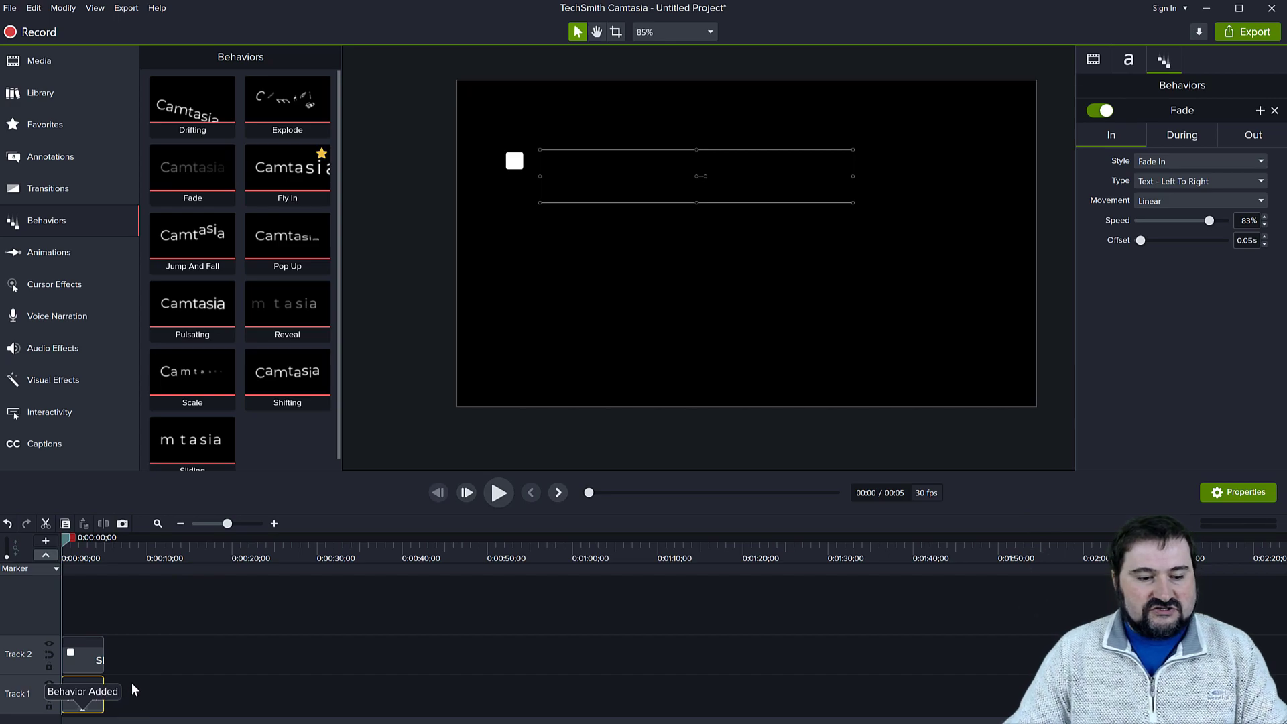
Step: Play back the Fade animation on the text and pause partway through the clip
{"action": "scroll", "coordinate": [133, 687], "scroll_direction": "up", "scroll_amount": 3}
{"action": "scroll", "coordinate": [132, 688], "scroll_direction": "up", "scroll_amount": 2}
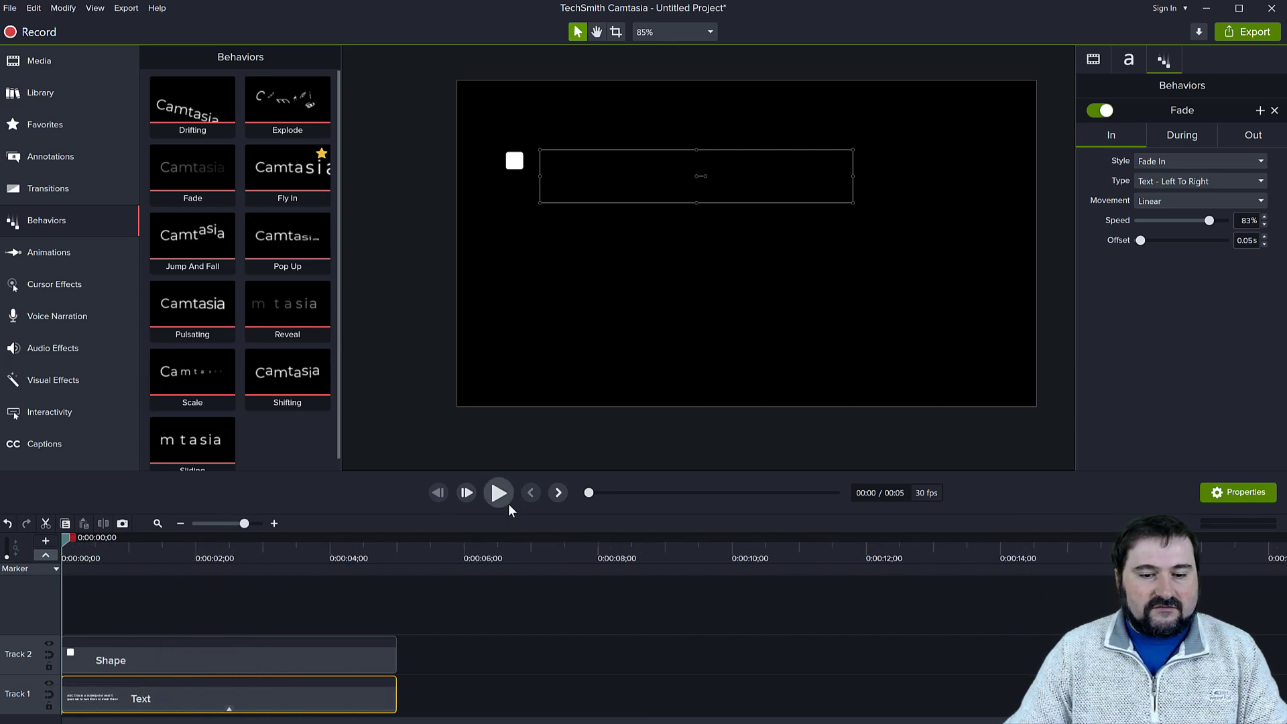
{"action": "left_click", "coordinate": [499, 495]}
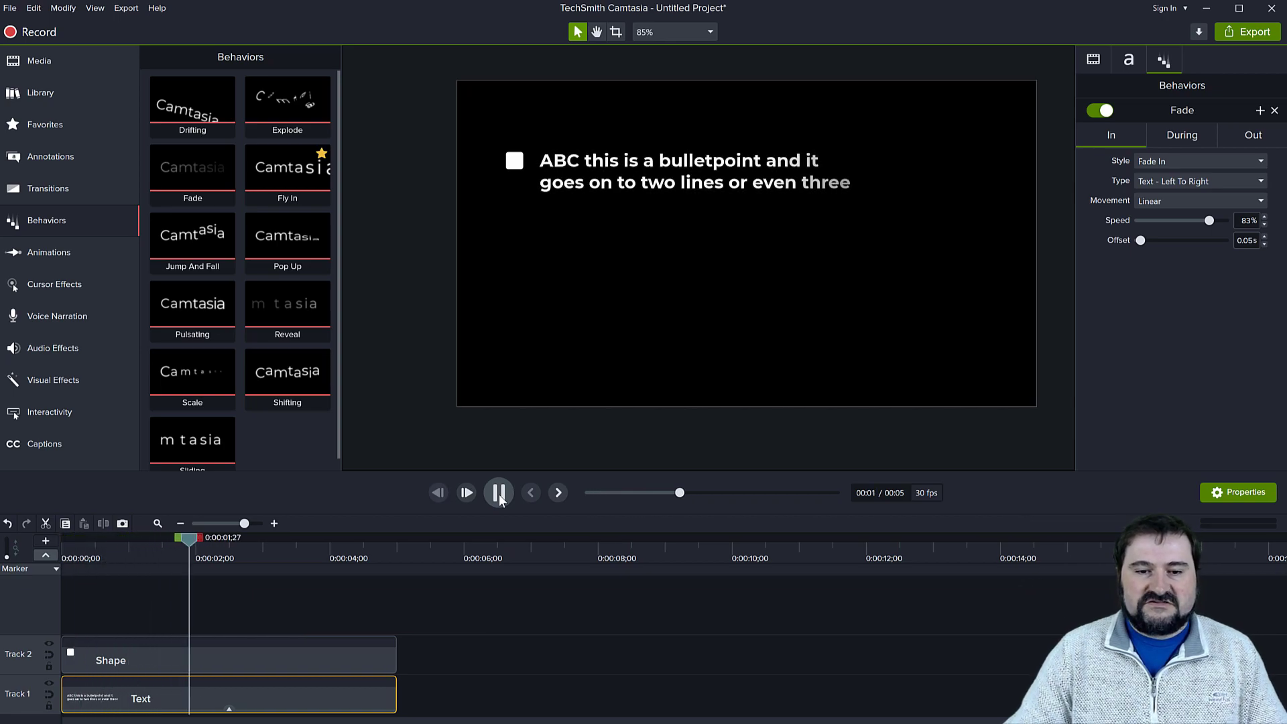
{"action": "left_click", "coordinate": [500, 496]}
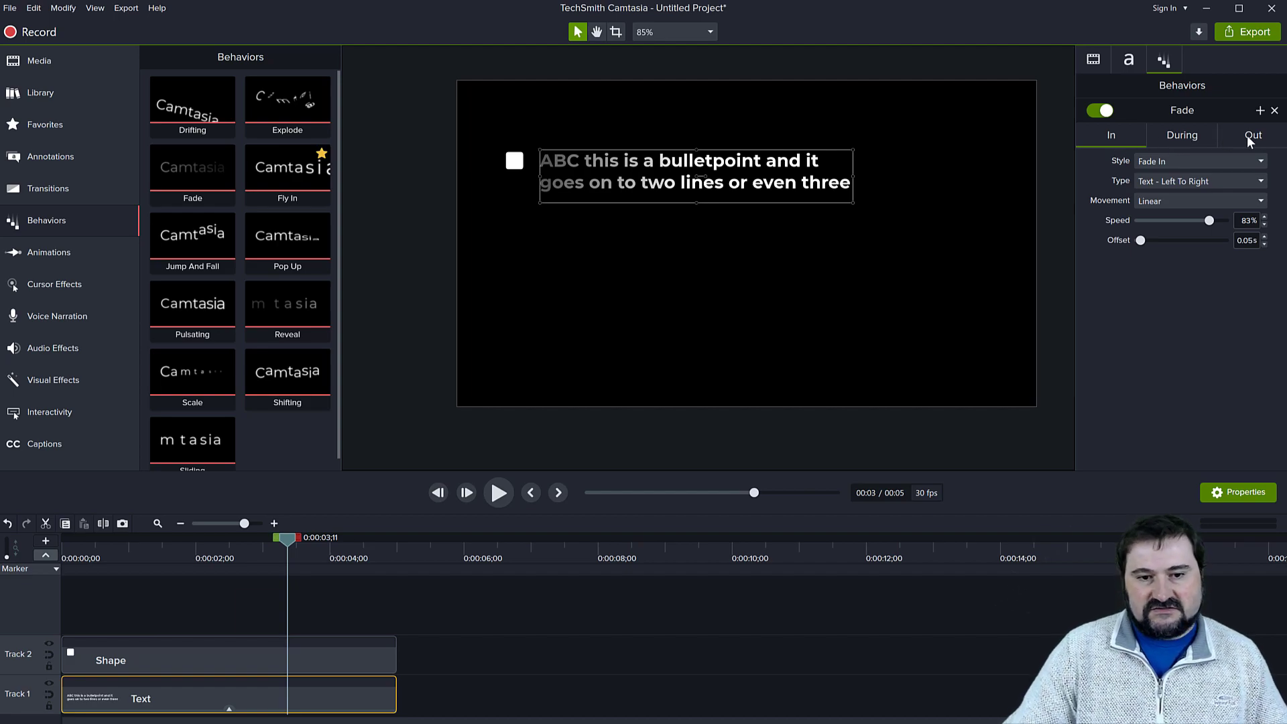
Step: Review the Fade behavior's During and In settings and play the text animation from the start
{"action": "left_click", "coordinate": [1190, 135]}
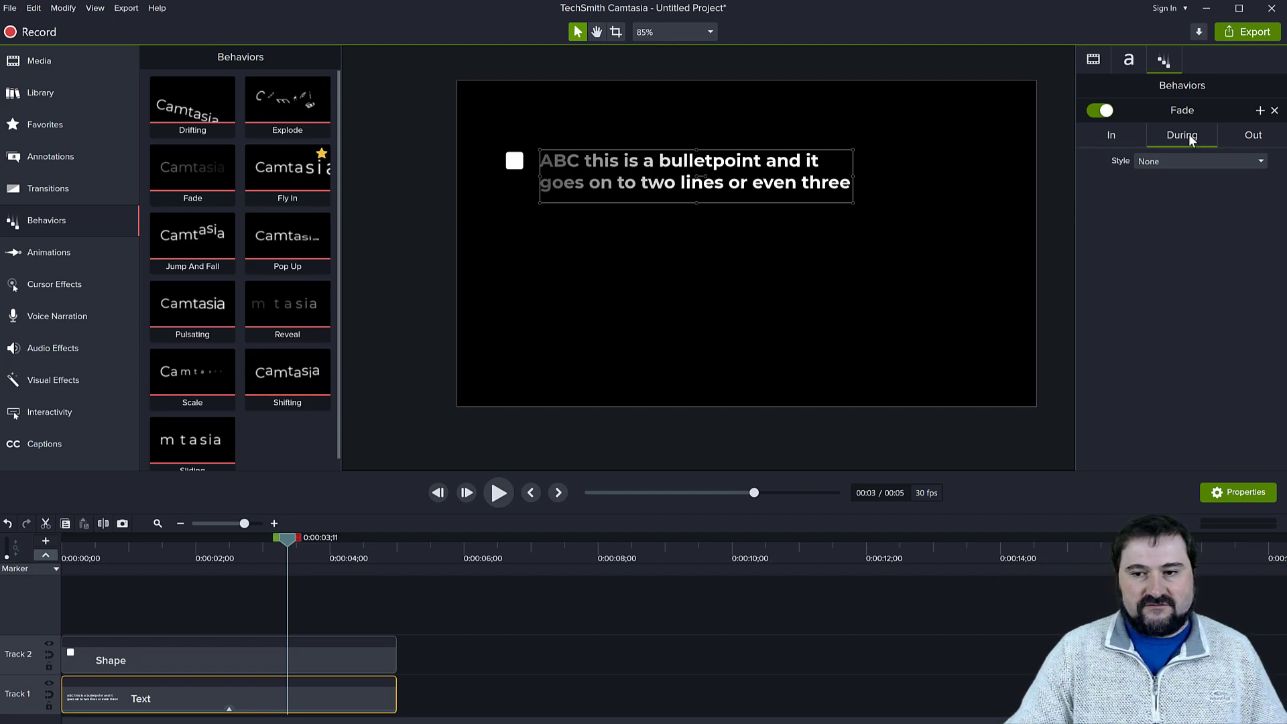
{"action": "left_click", "coordinate": [1101, 135]}
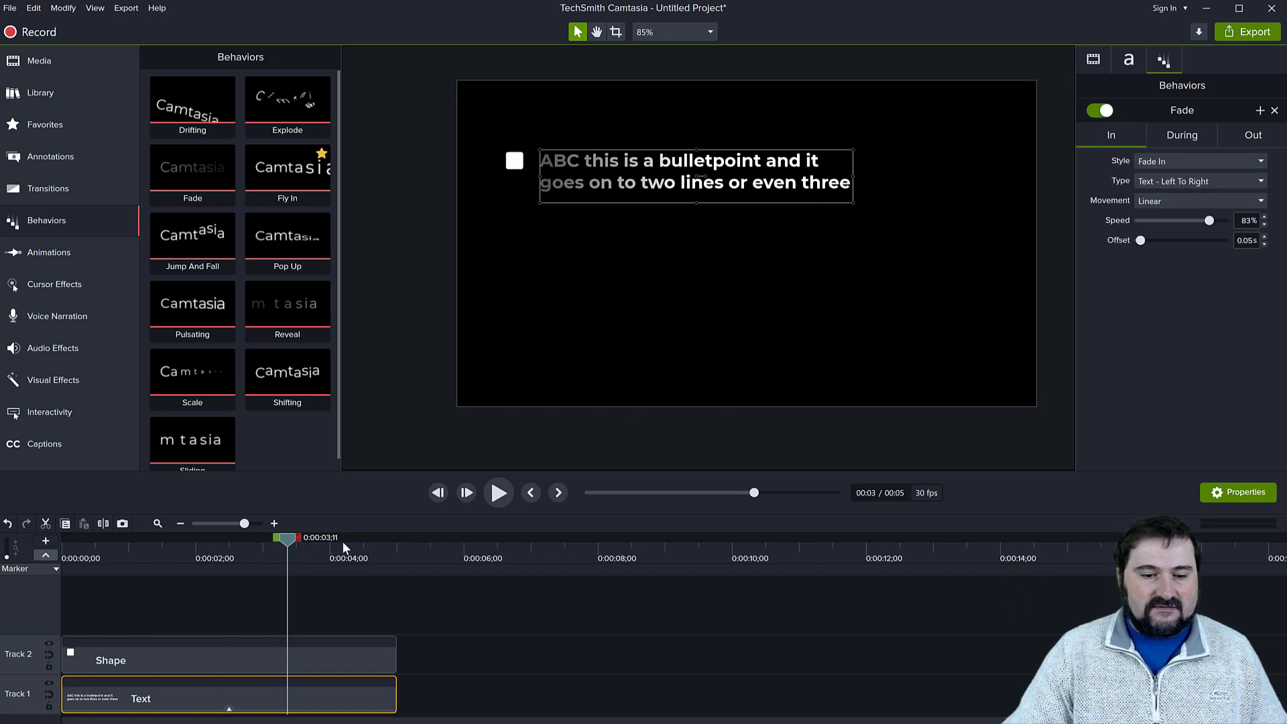
{"action": "left_click_drag", "start_coordinate": [287, 538], "coordinate": [66, 538]}
{"action": "left_click", "coordinate": [500, 493]}
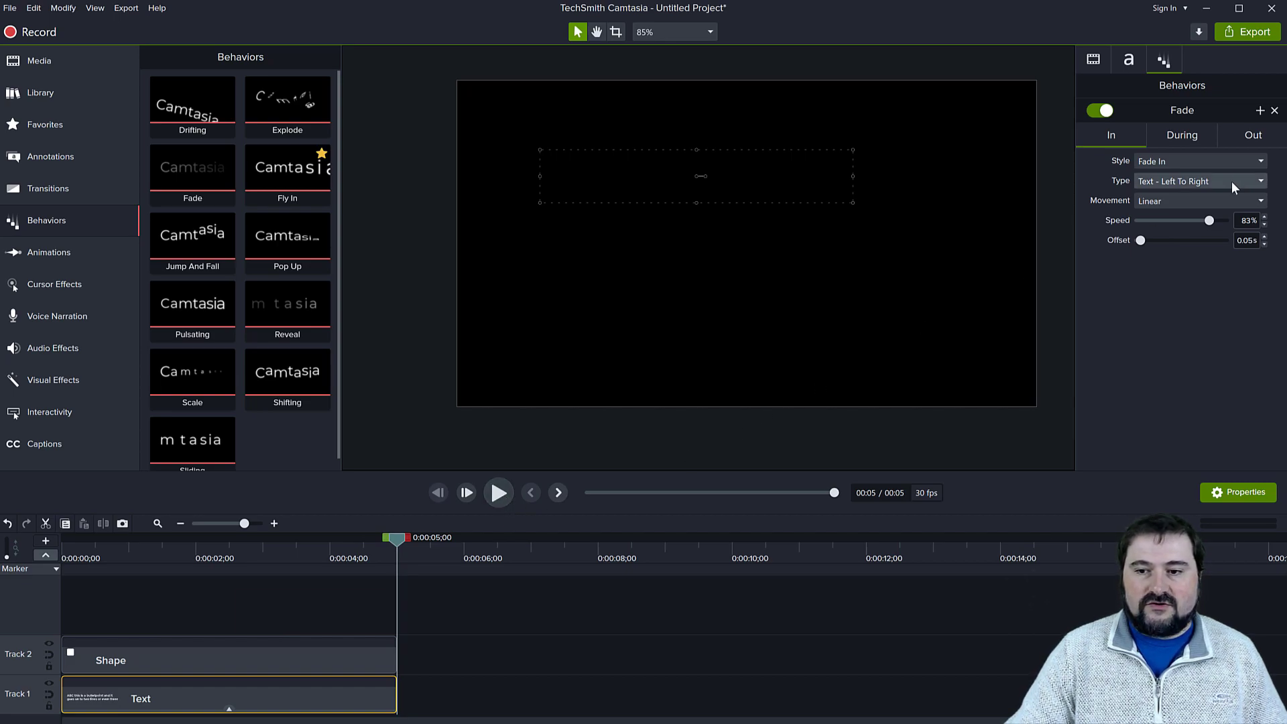
Step: Set the text's Fade behavior Out style to None and play the animation from the start
{"action": "left_click", "coordinate": [1250, 136]}
{"action": "left_click", "coordinate": [1171, 160]}
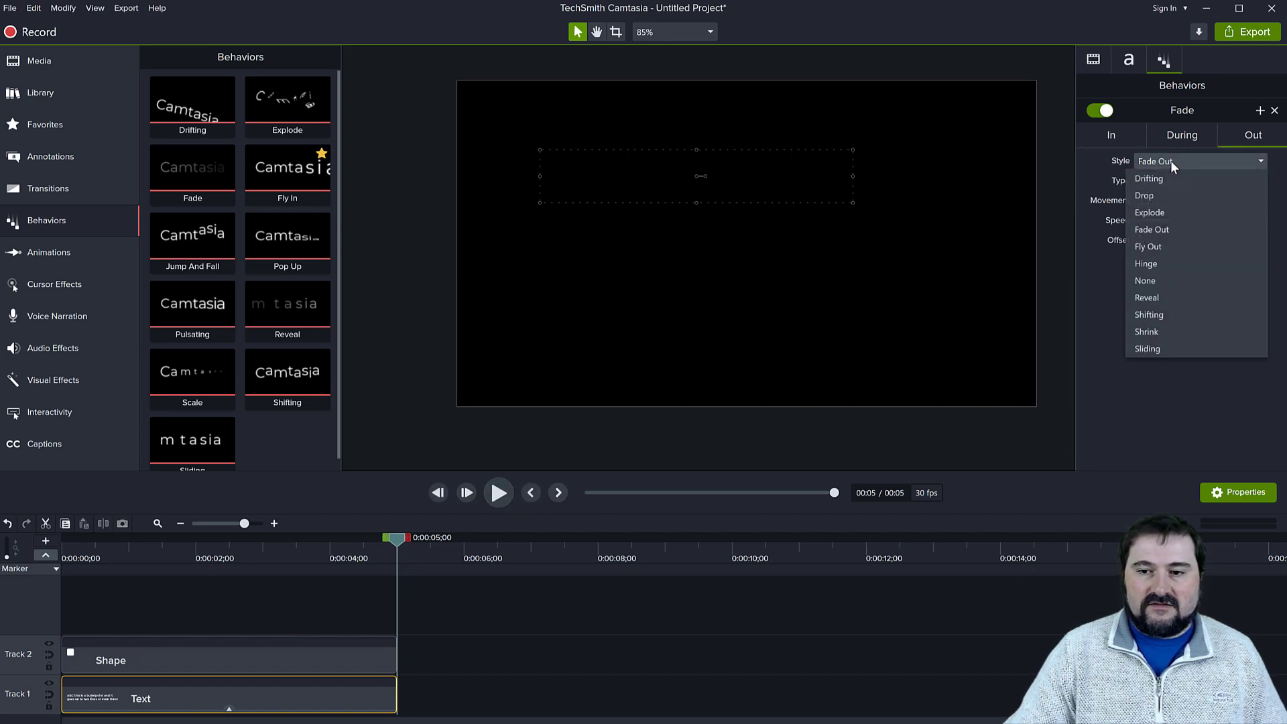
{"action": "left_click", "coordinate": [1147, 281]}
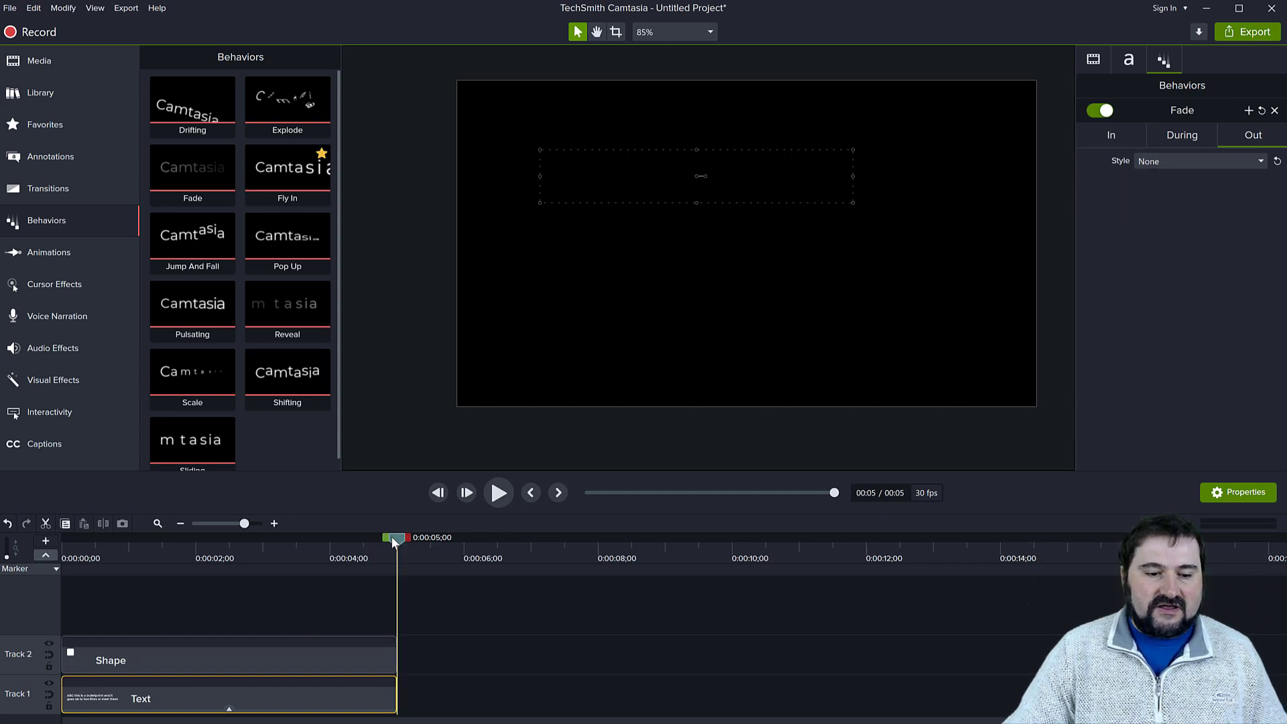
{"action": "left_click_drag", "start_coordinate": [398, 537], "coordinate": [63, 538]}
{"action": "left_click", "coordinate": [499, 503]}
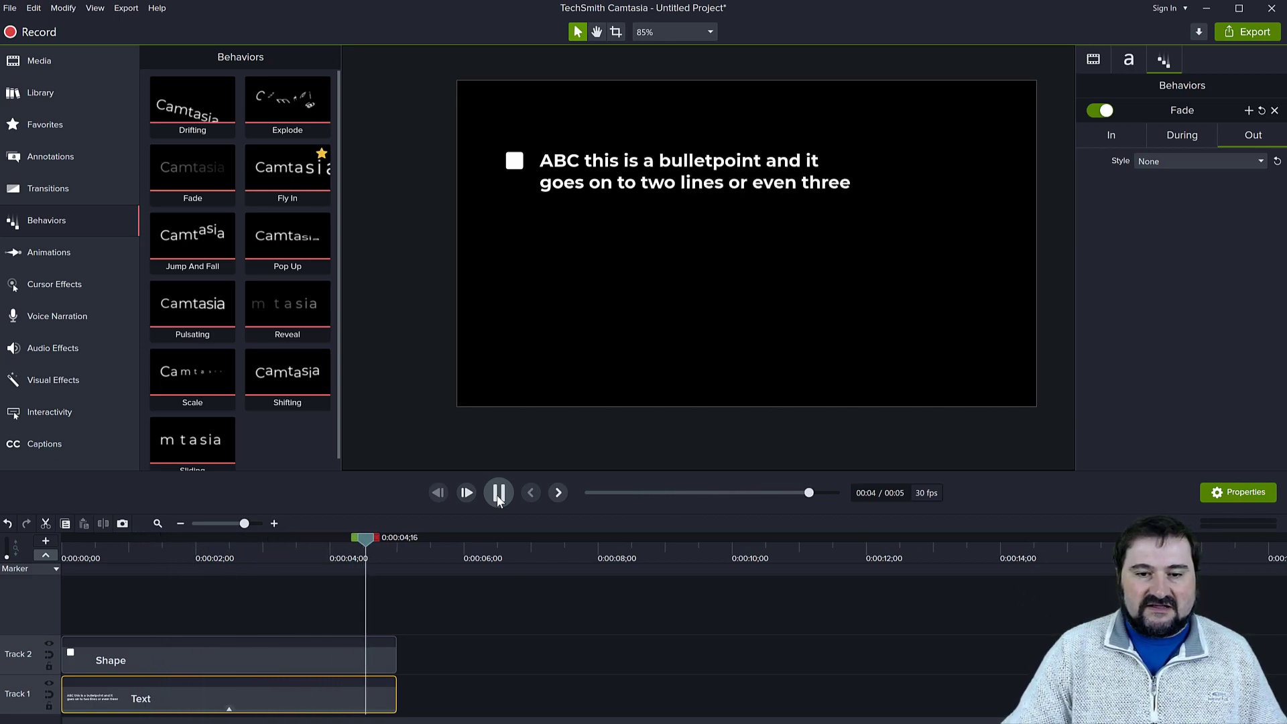
Step: Extend the Shape and Text clips together to about 11 seconds on the timeline
{"action": "left_click_drag", "start_coordinate": [470, 622], "coordinate": [823, 682]}
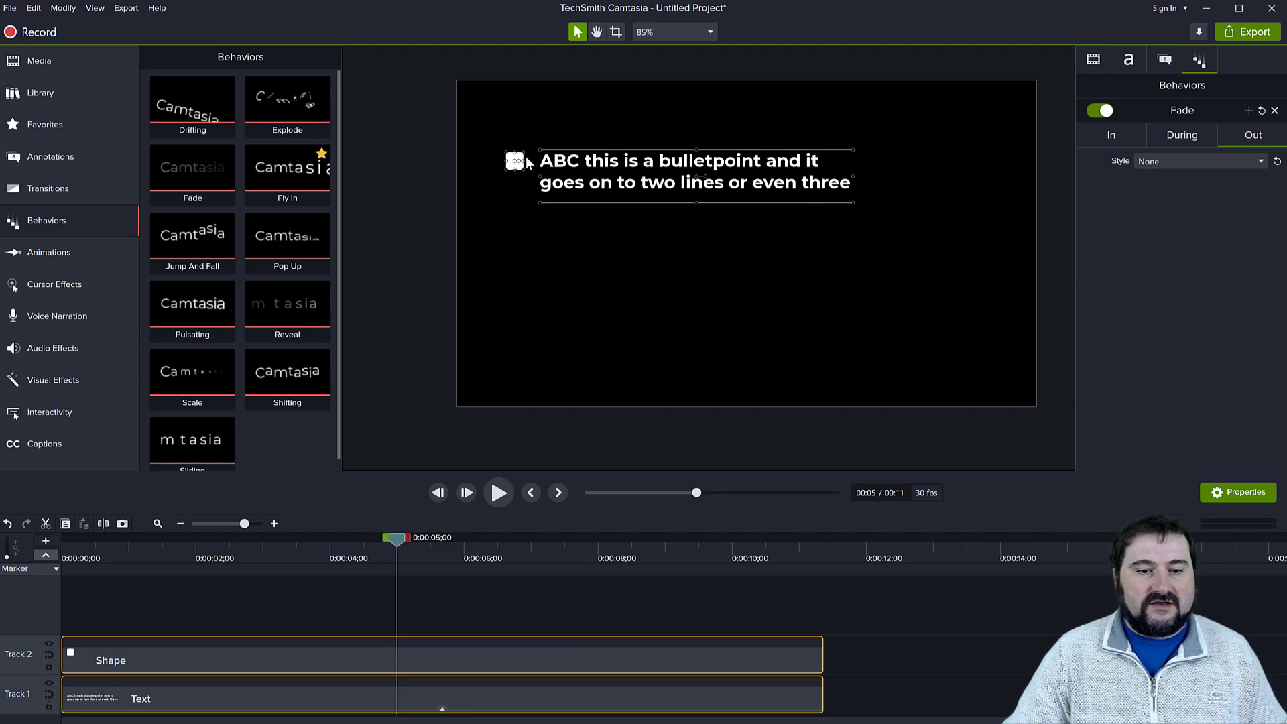
{"action": "left_click", "coordinate": [380, 170]}
Step: Add the Glow transition to the start of the Shape clip on Track 2
{"action": "left_click", "coordinate": [511, 161]}
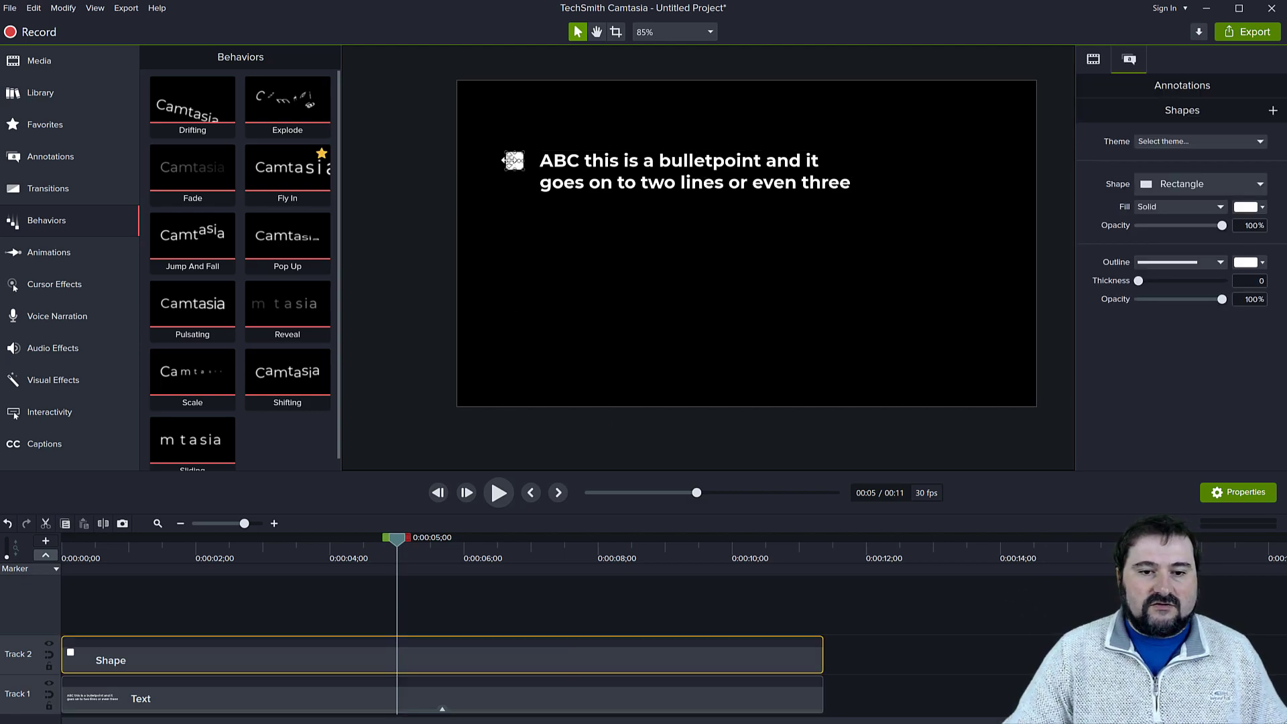
{"action": "left_click", "coordinate": [43, 194]}
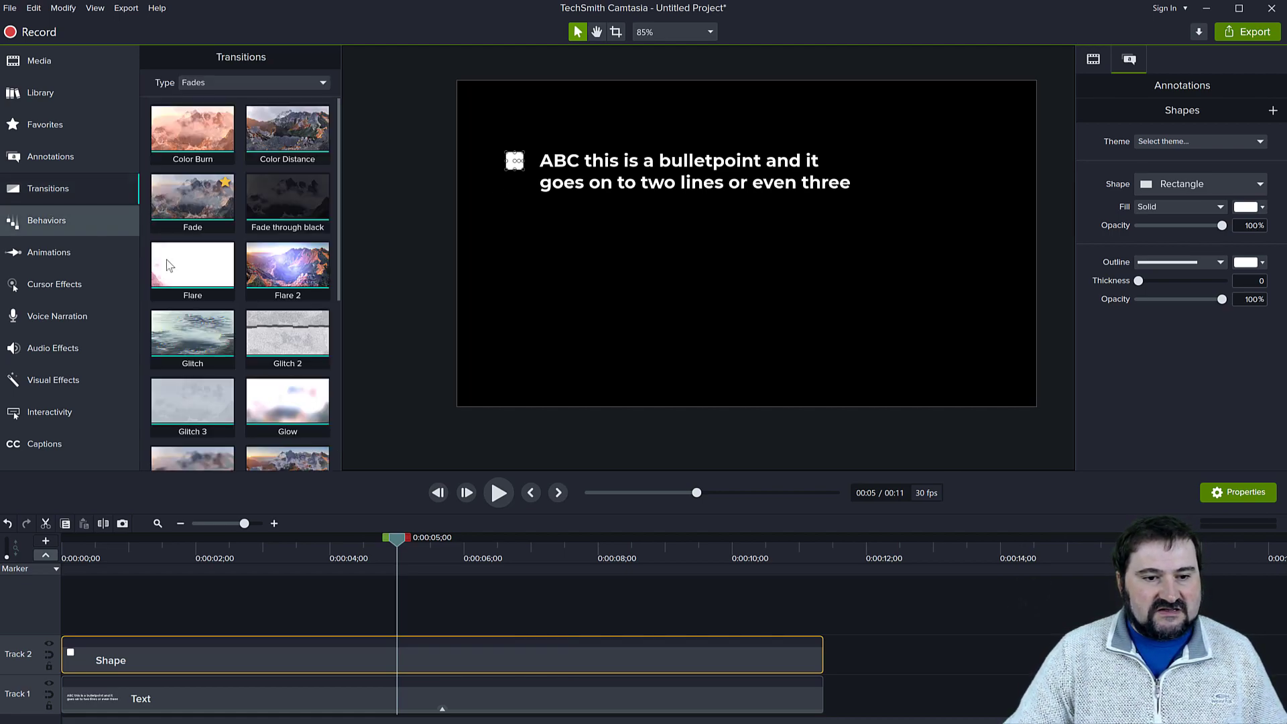
{"action": "scroll", "coordinate": [273, 345], "scroll_direction": "down", "scroll_amount": 2}
{"action": "scroll", "coordinate": [273, 345], "scroll_direction": "down", "scroll_amount": 3}
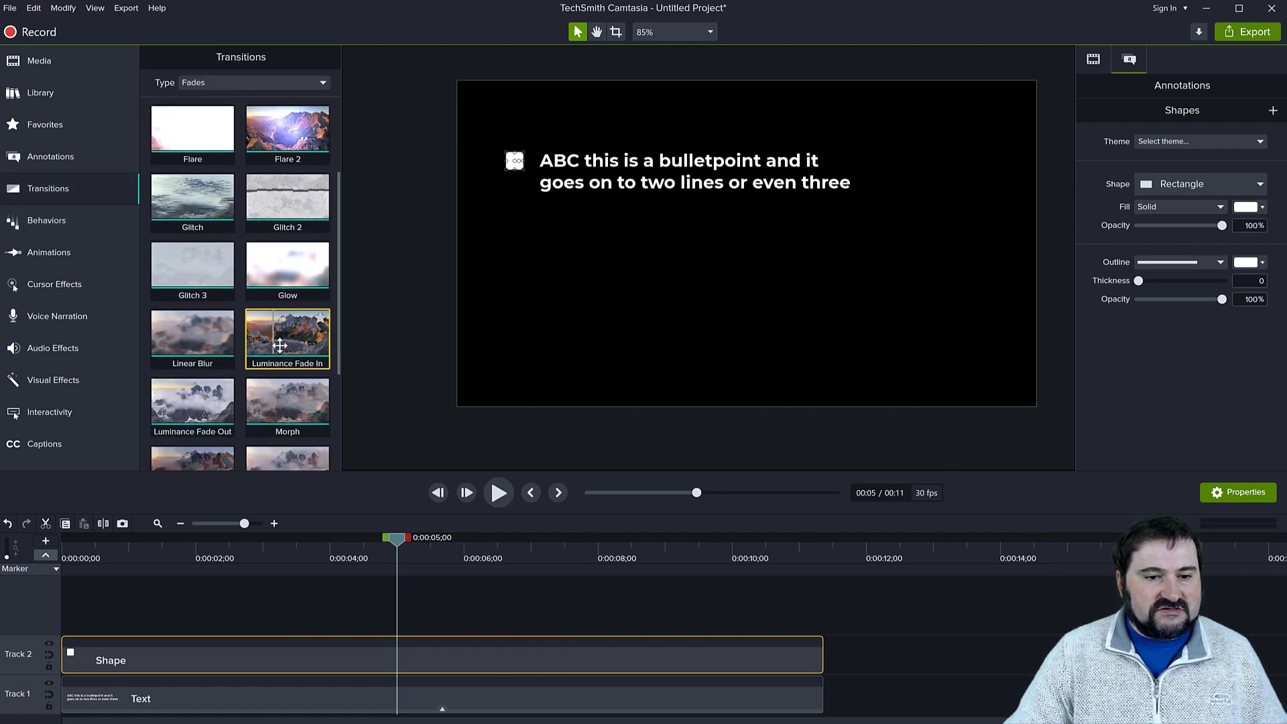
{"action": "left_click_drag", "start_coordinate": [283, 270], "coordinate": [209, 663]}
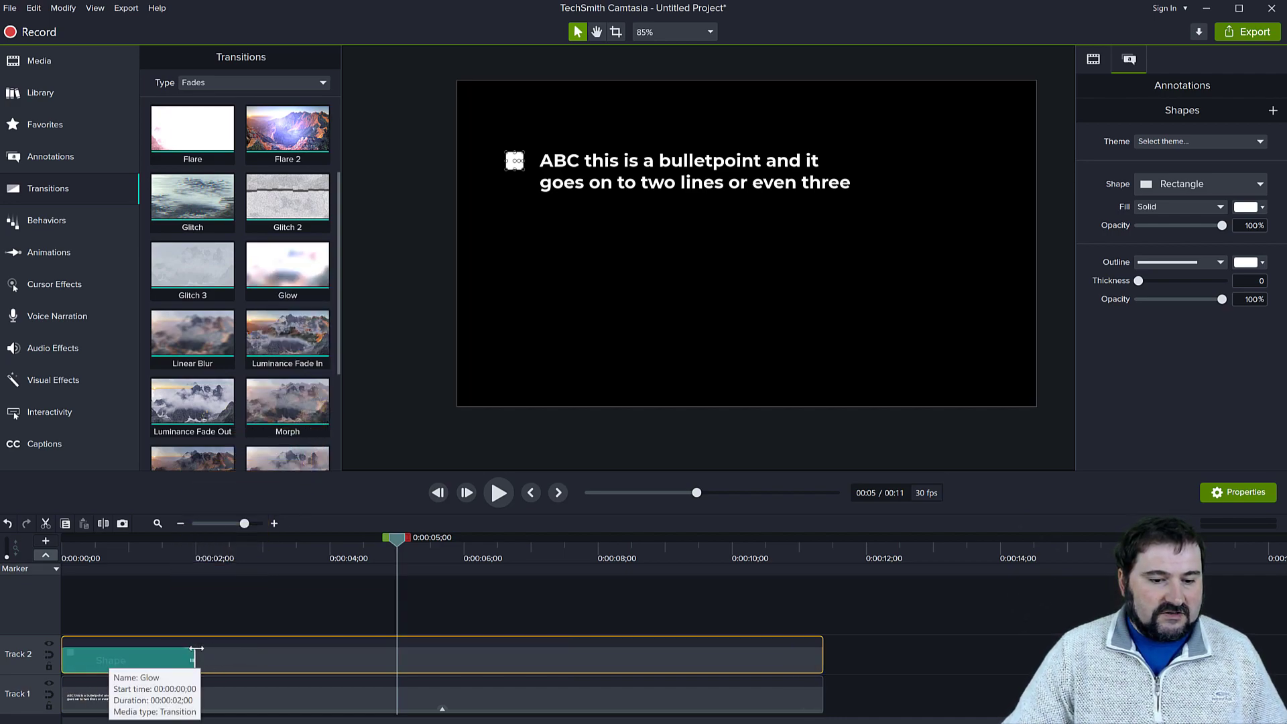
Step: Play back the combined square and text animation from the start and pause at about three seconds
{"action": "left_click", "coordinate": [169, 539]}
{"action": "left_click_drag", "start_coordinate": [169, 537], "coordinate": [62, 540]}
{"action": "left_click", "coordinate": [472, 465]}
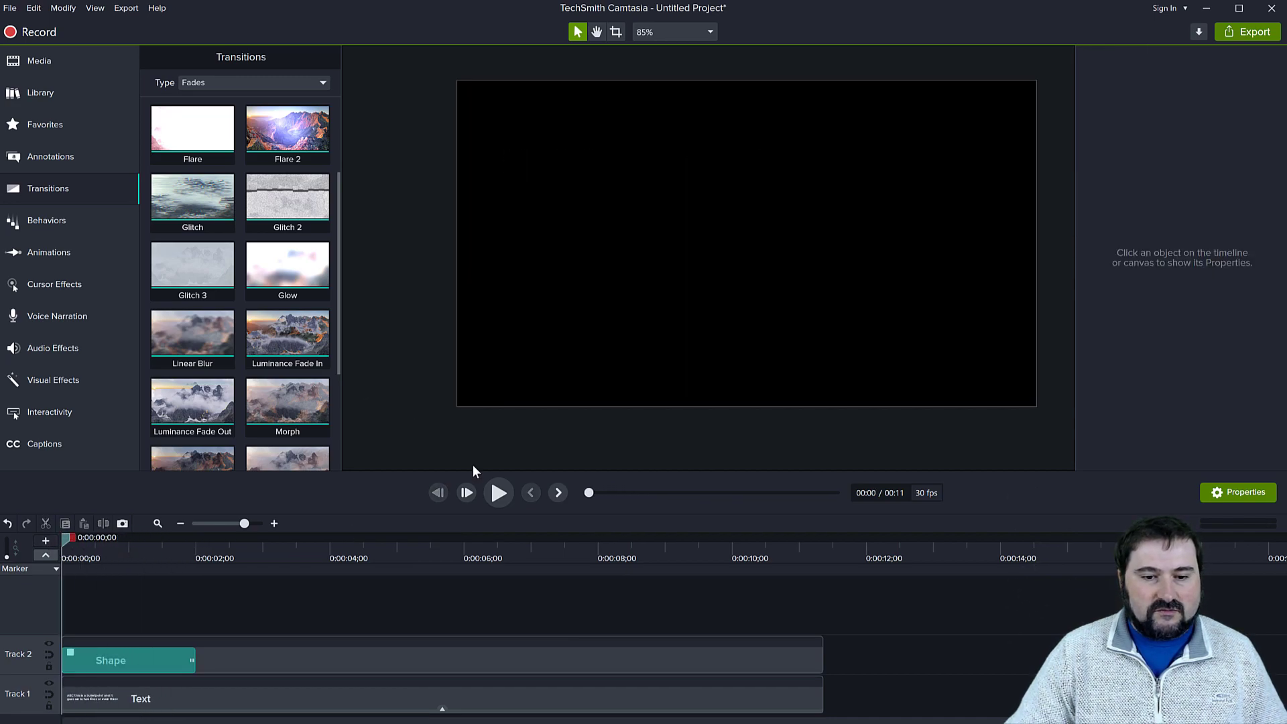
{"action": "left_click", "coordinate": [497, 499]}
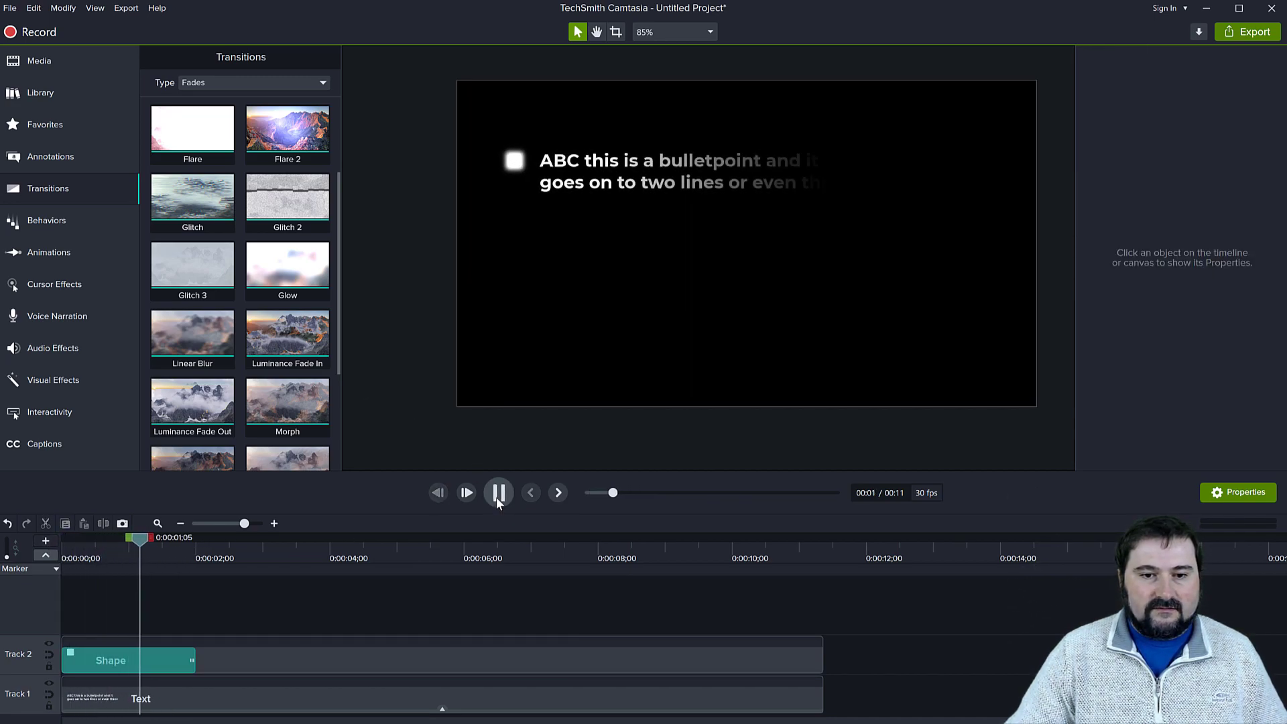
{"action": "left_click", "coordinate": [497, 500]}
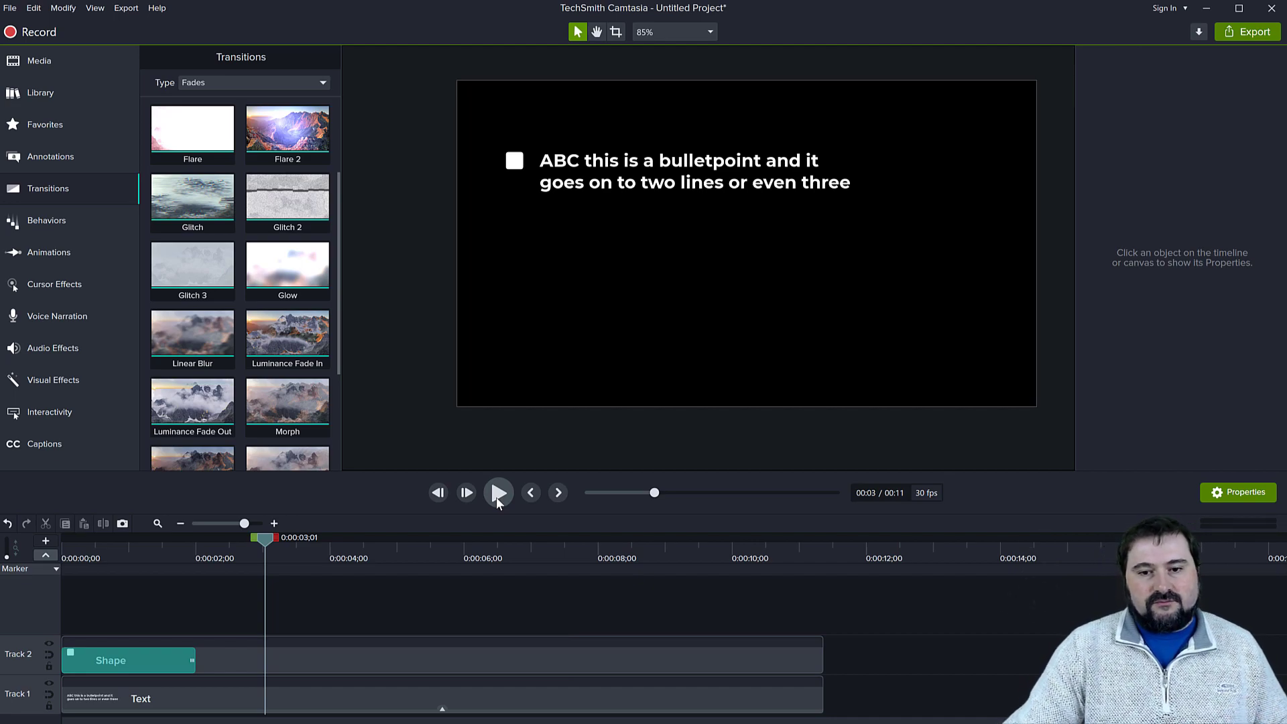
Step: Duplicate the bullet square and its text, align the copies to the timeline start and place them below the original
{"action": "left_click_drag", "start_coordinate": [394, 134], "coordinate": [858, 243]}
{"action": "key", "text": "ctrl+c"}
{"action": "key", "text": "ctrl+v"}
{"action": "left_click_drag", "start_coordinate": [437, 626], "coordinate": [183, 622]}
{"action": "left_click_drag", "start_coordinate": [612, 187], "coordinate": [609, 245]}
{"action": "left_click", "coordinate": [416, 247]}
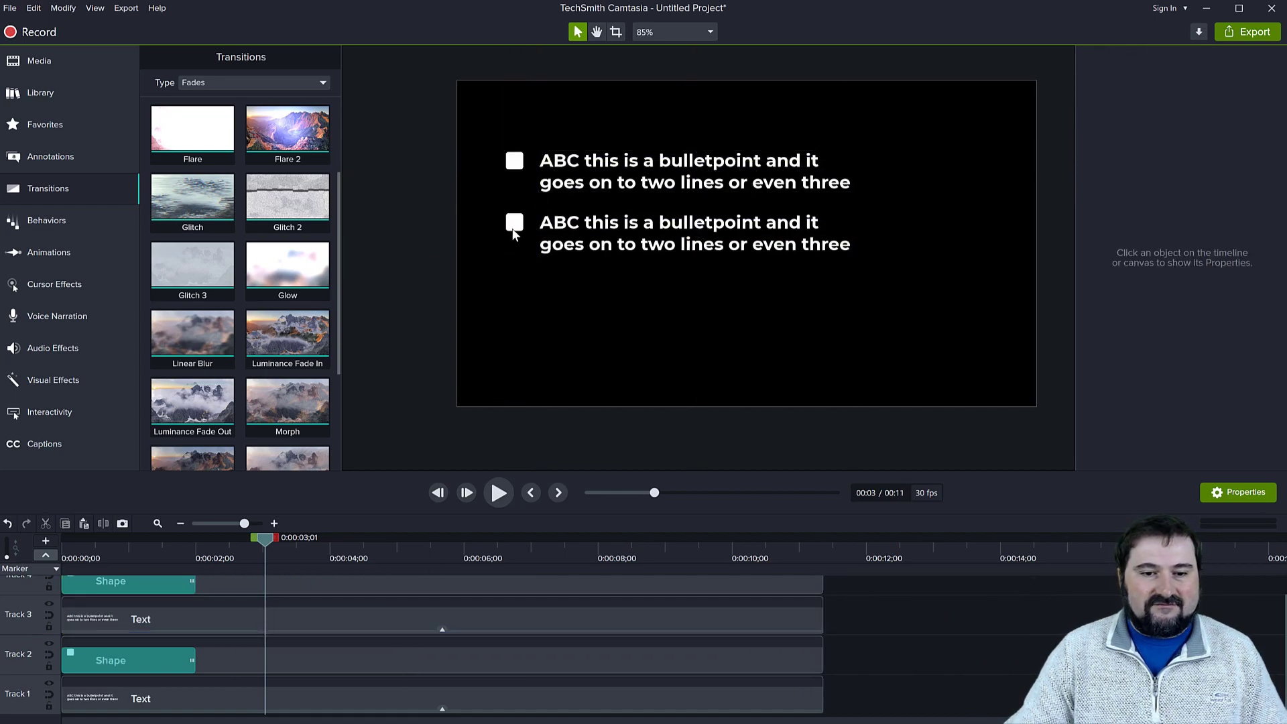
Step: Select the duplicated square and text individually and together on the canvas, and delete both copies
{"action": "left_click", "coordinate": [514, 234]}
{"action": "left_click", "coordinate": [573, 233]}
{"action": "left_click", "coordinate": [524, 230]}
{"action": "left_click", "coordinate": [568, 231]}
{"action": "left_click", "coordinate": [524, 227]}
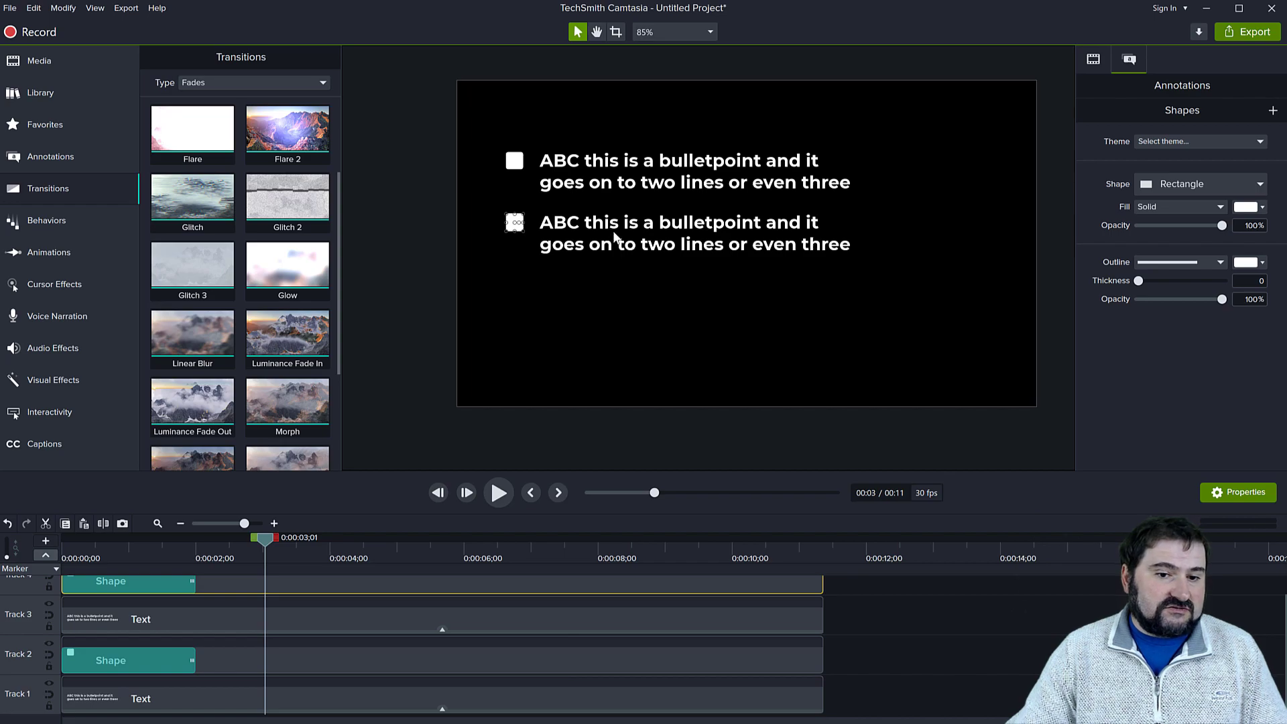
{"action": "left_click_drag", "start_coordinate": [414, 199], "coordinate": [653, 275]}
{"action": "left_click_drag", "start_coordinate": [416, 227], "coordinate": [634, 264]}
{"action": "key", "text": "Delete"}
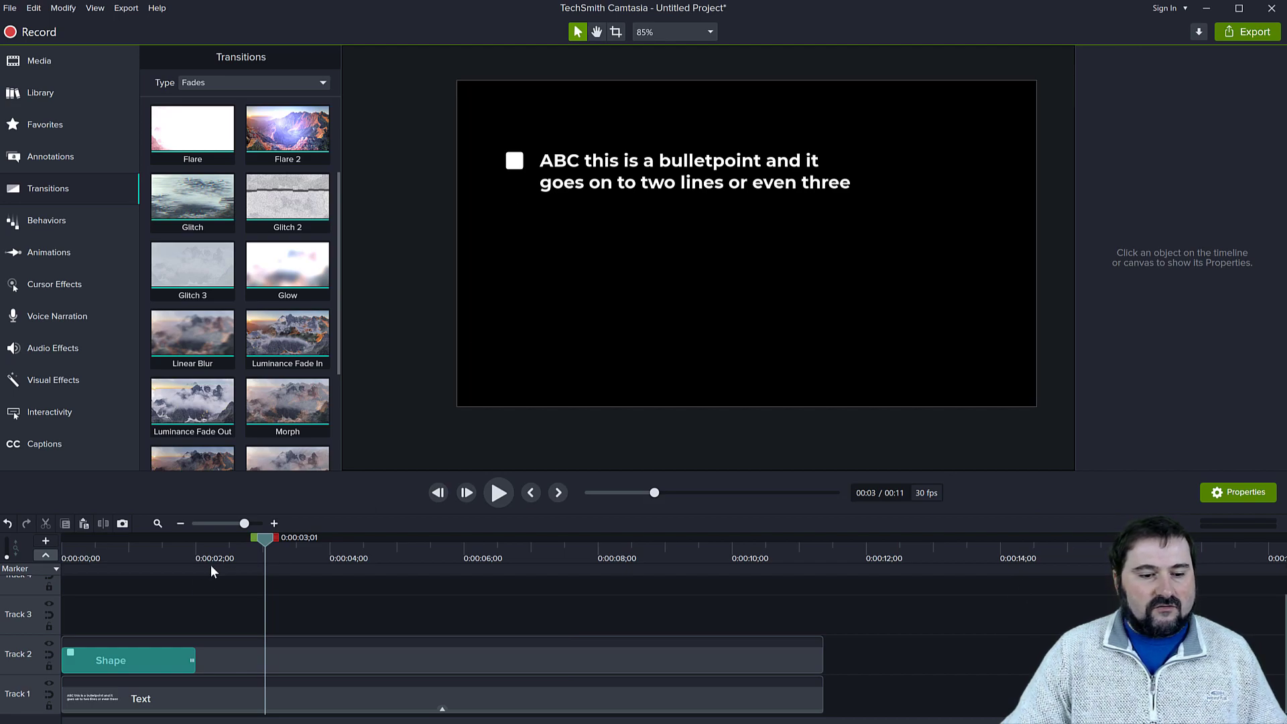
Step: Group the Shape and Text clips and move the group slightly up and right on the canvas
{"action": "left_click_drag", "start_coordinate": [194, 602], "coordinate": [391, 701]}
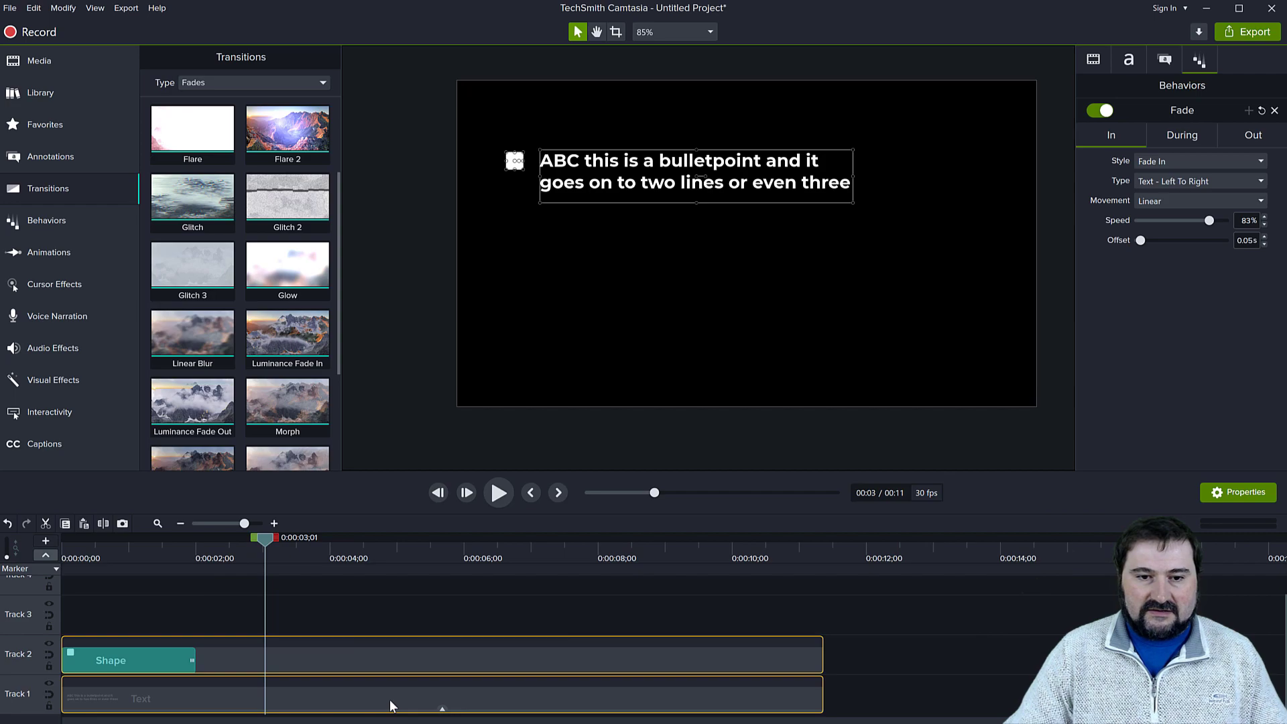
{"action": "right_click", "coordinate": [375, 657]}
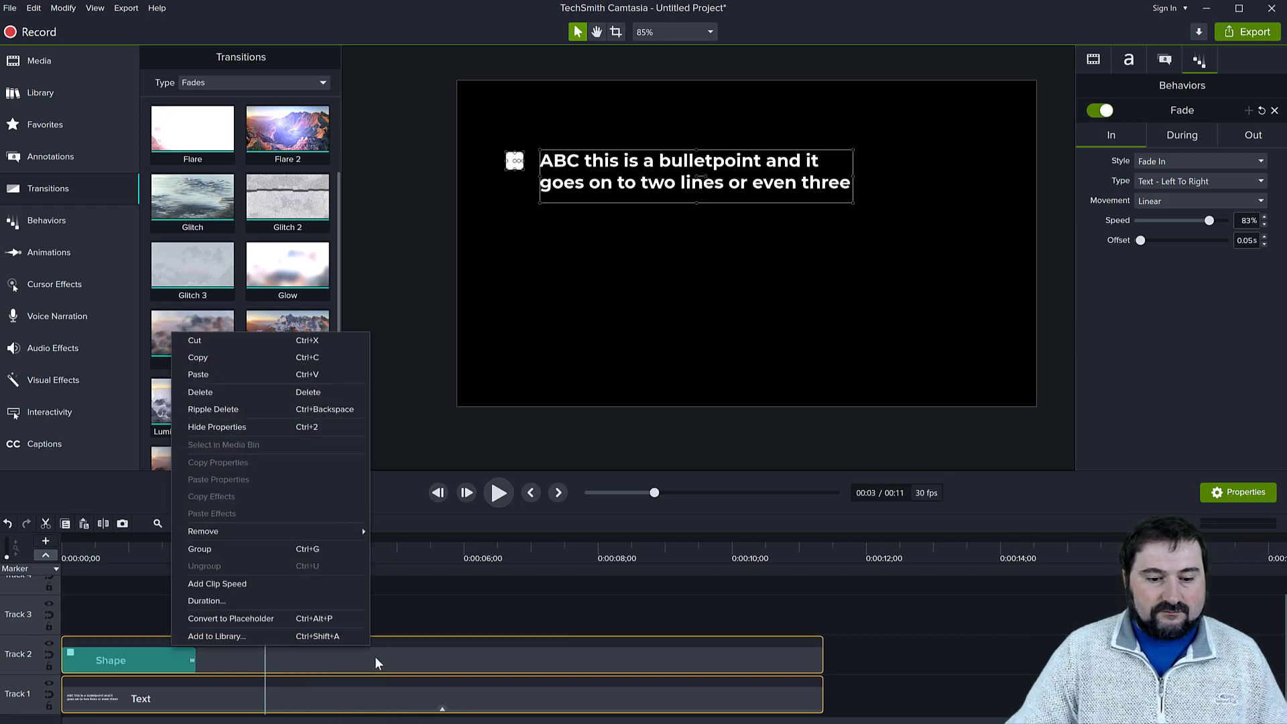
{"action": "left_click", "coordinate": [210, 549]}
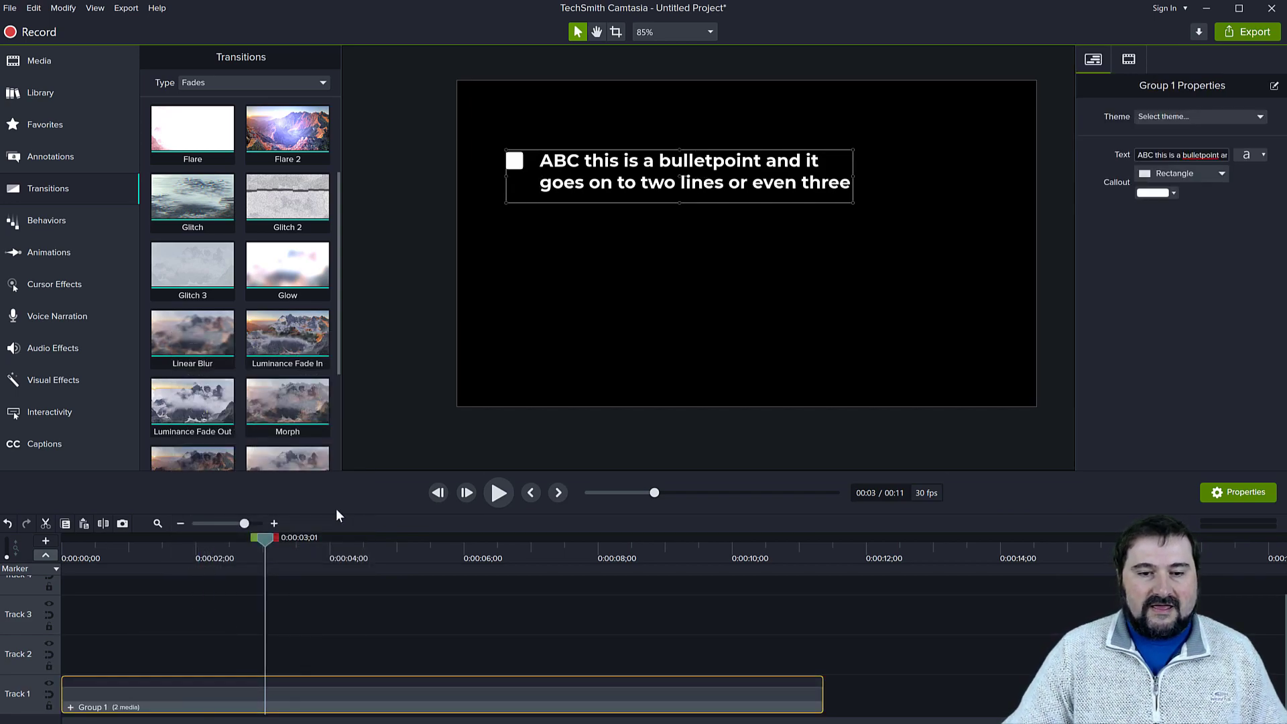
{"action": "mouse_move", "coordinate": [572, 169]}
{"action": "left_mouse_down"}
{"action": "mouse_move", "coordinate": [740, 168]}
{"action": "mouse_move", "coordinate": [582, 161]}
{"action": "left_mouse_up"}
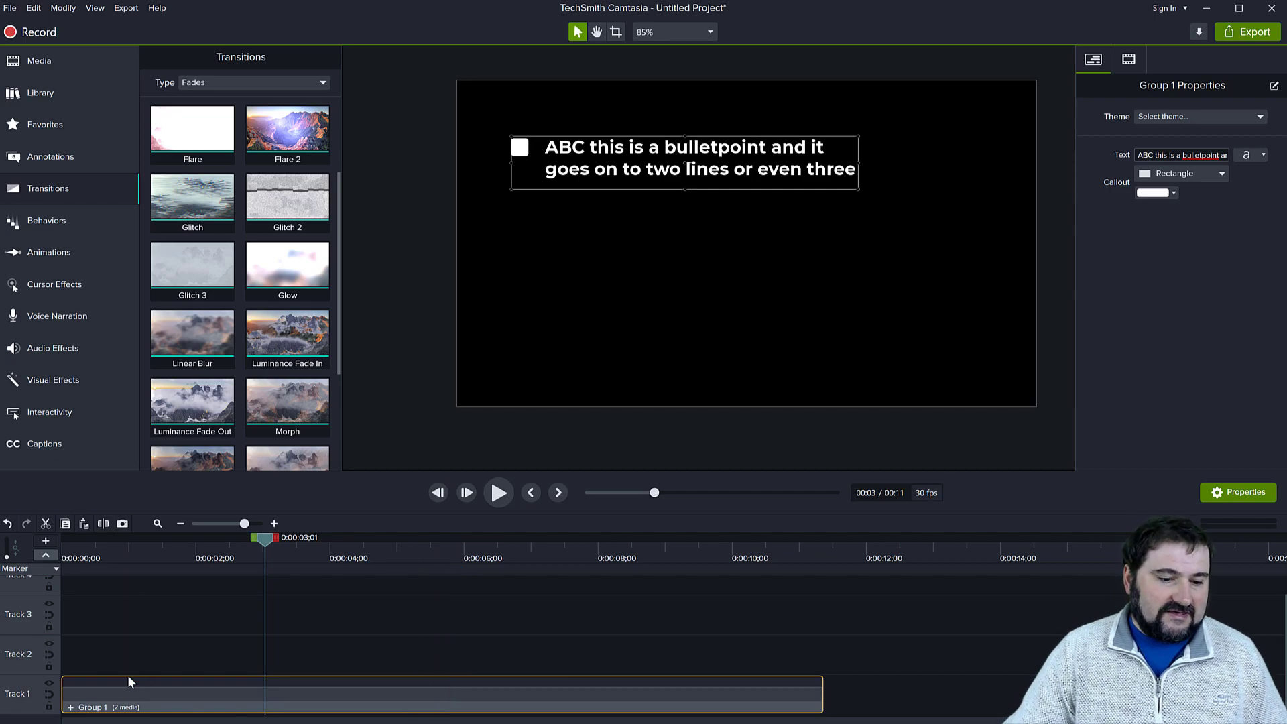
Step: Open the group, inspect its editable text clip and return to the main timeline
{"action": "left_click", "coordinate": [71, 709]}
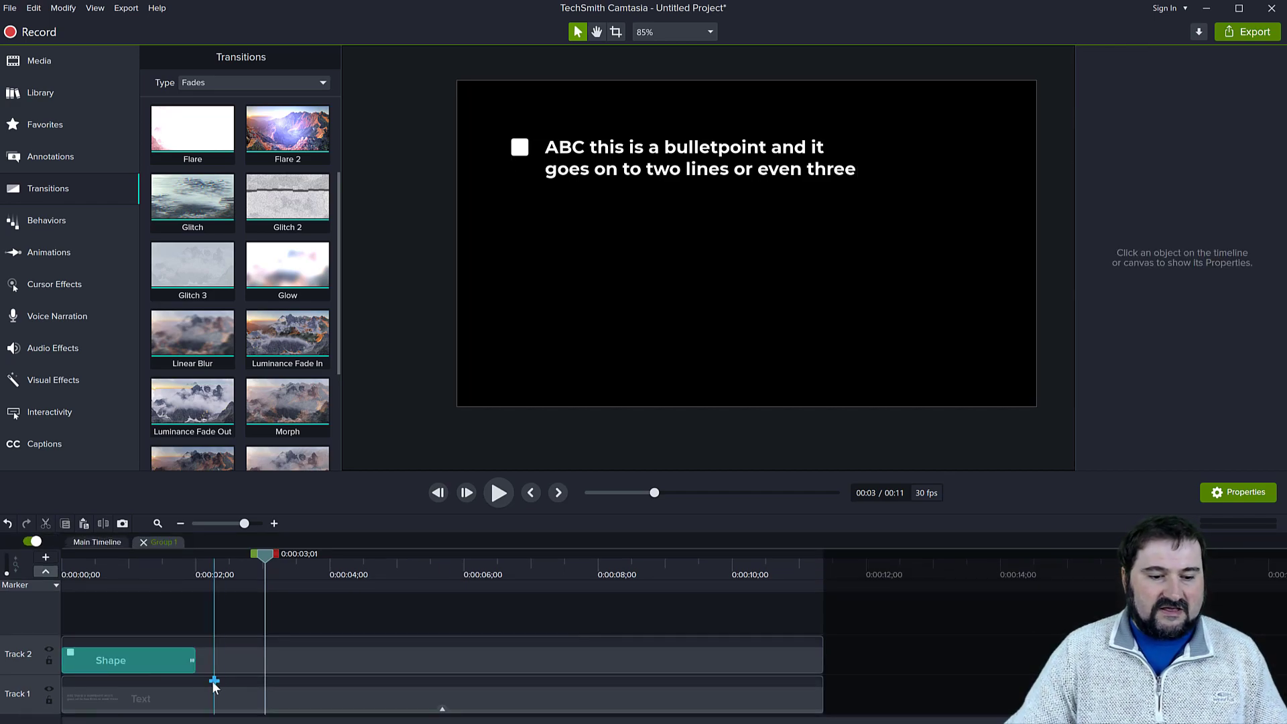
{"action": "left_click", "coordinate": [215, 709]}
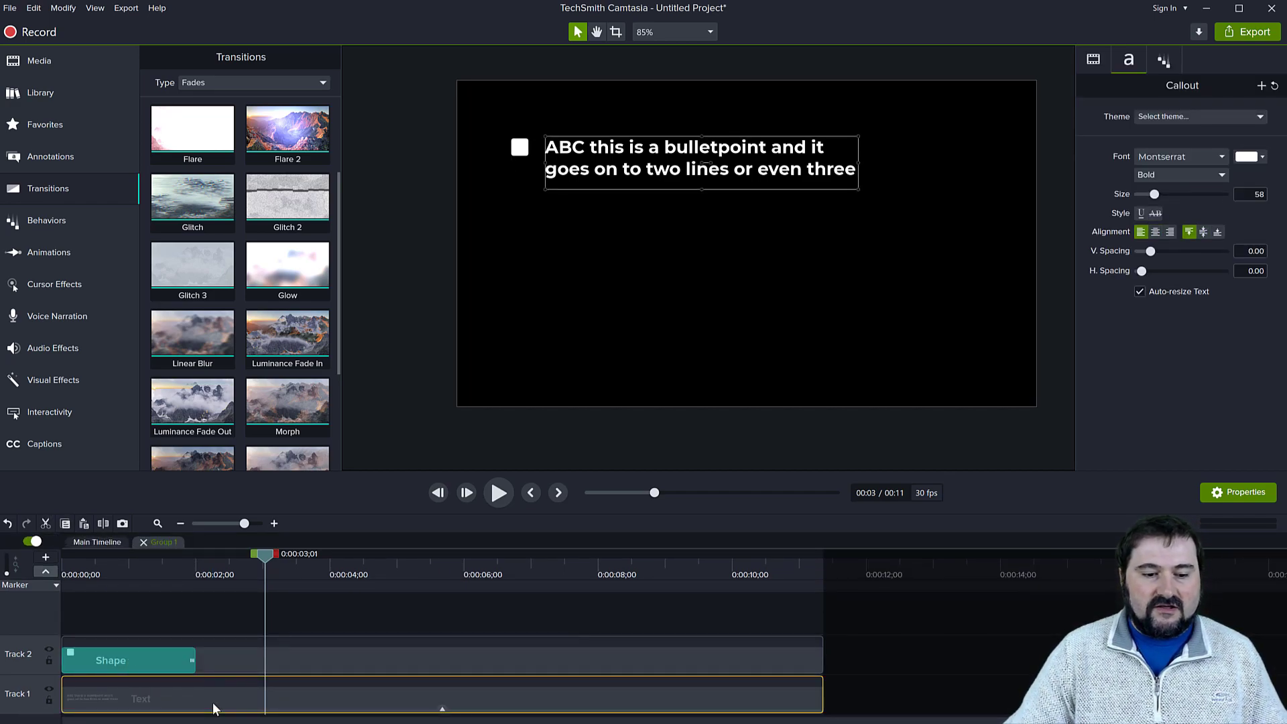
{"action": "double_click", "coordinate": [684, 151]}
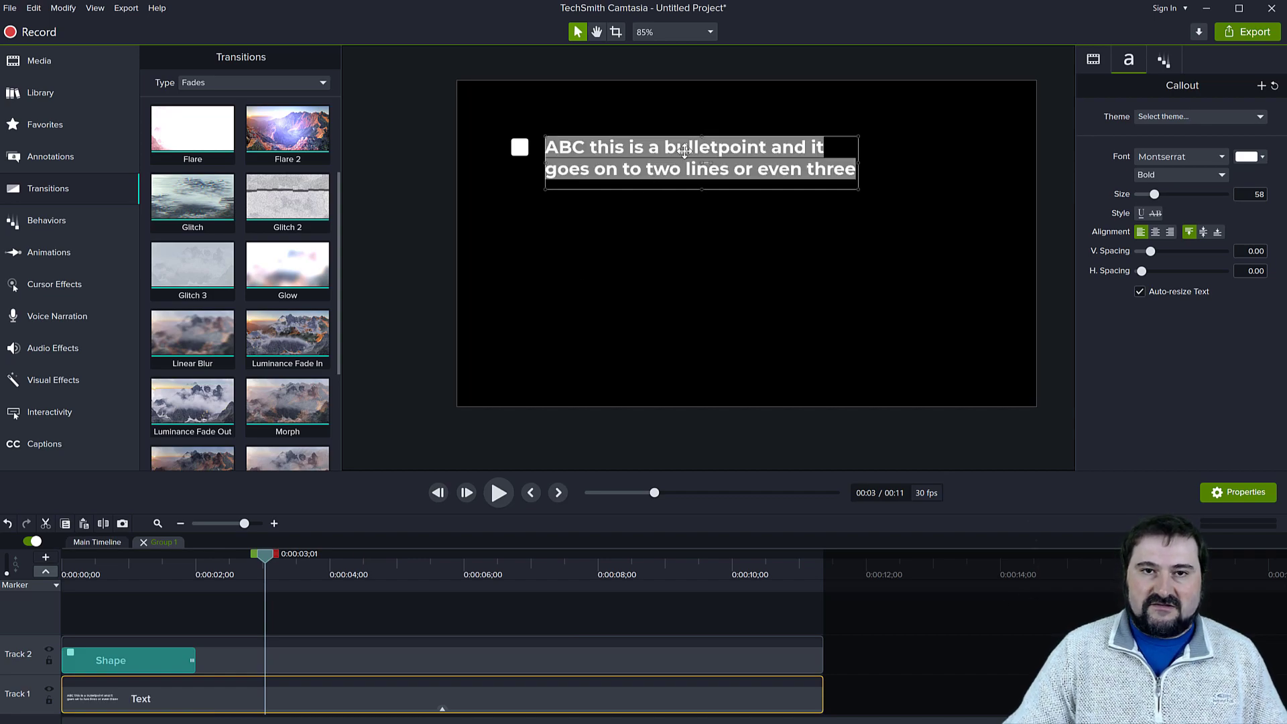
{"action": "left_click", "coordinate": [96, 545]}
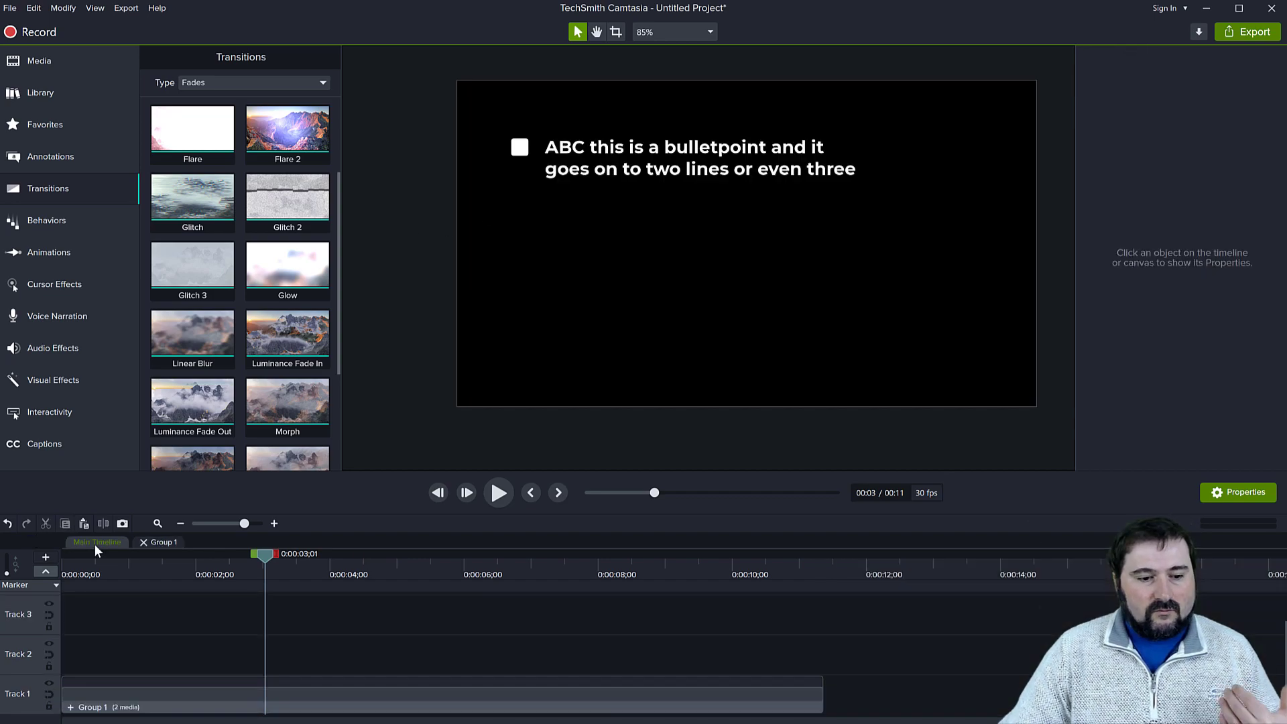
Step: Rename the group as "Bullet point"
{"action": "right_click", "coordinate": [98, 712]}
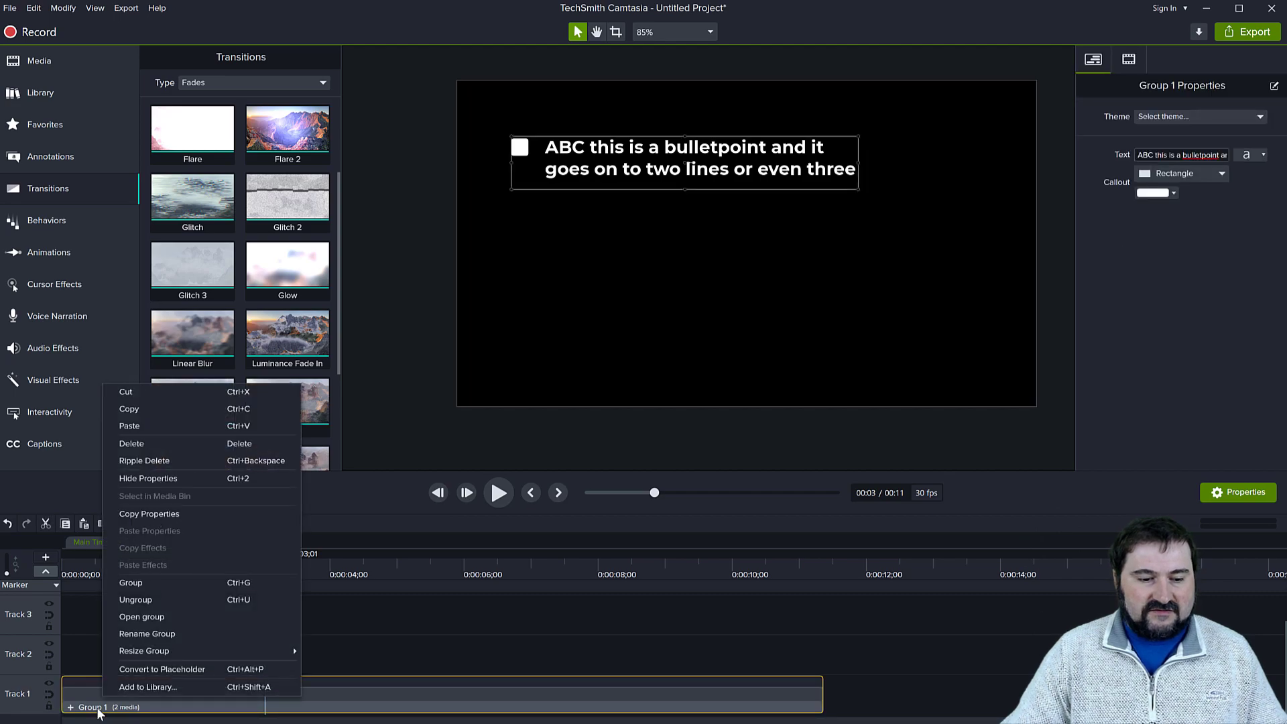
{"action": "key", "text": "Escape"}
{"action": "left_click", "coordinate": [71, 708]}
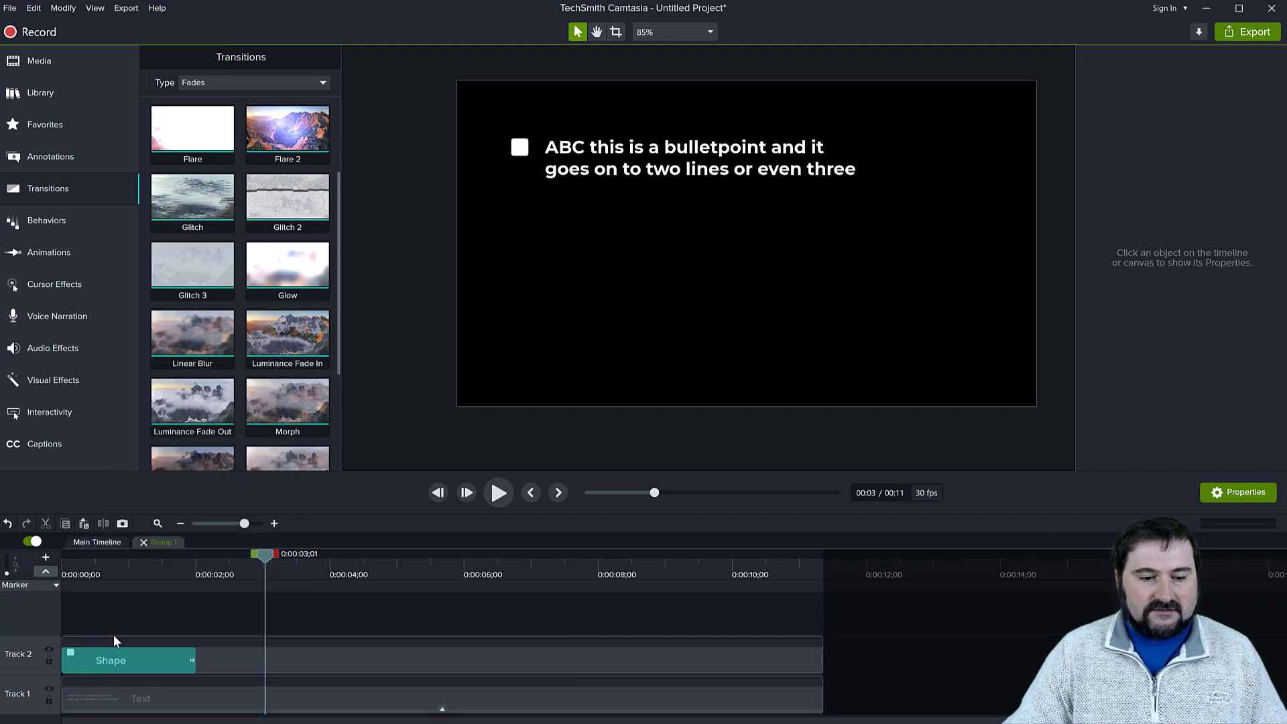
{"action": "left_click", "coordinate": [151, 542]}
{"action": "type", "text": "Bullet point"}
{"action": "key", "text": "Return"}
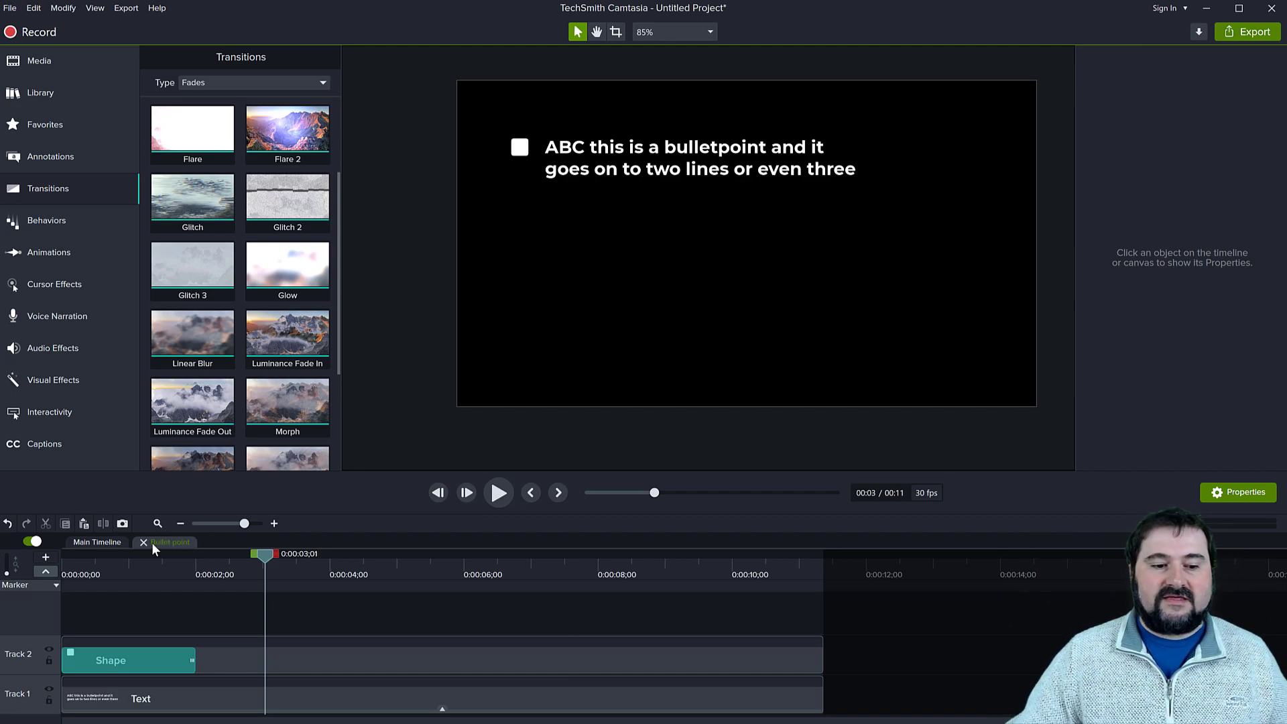
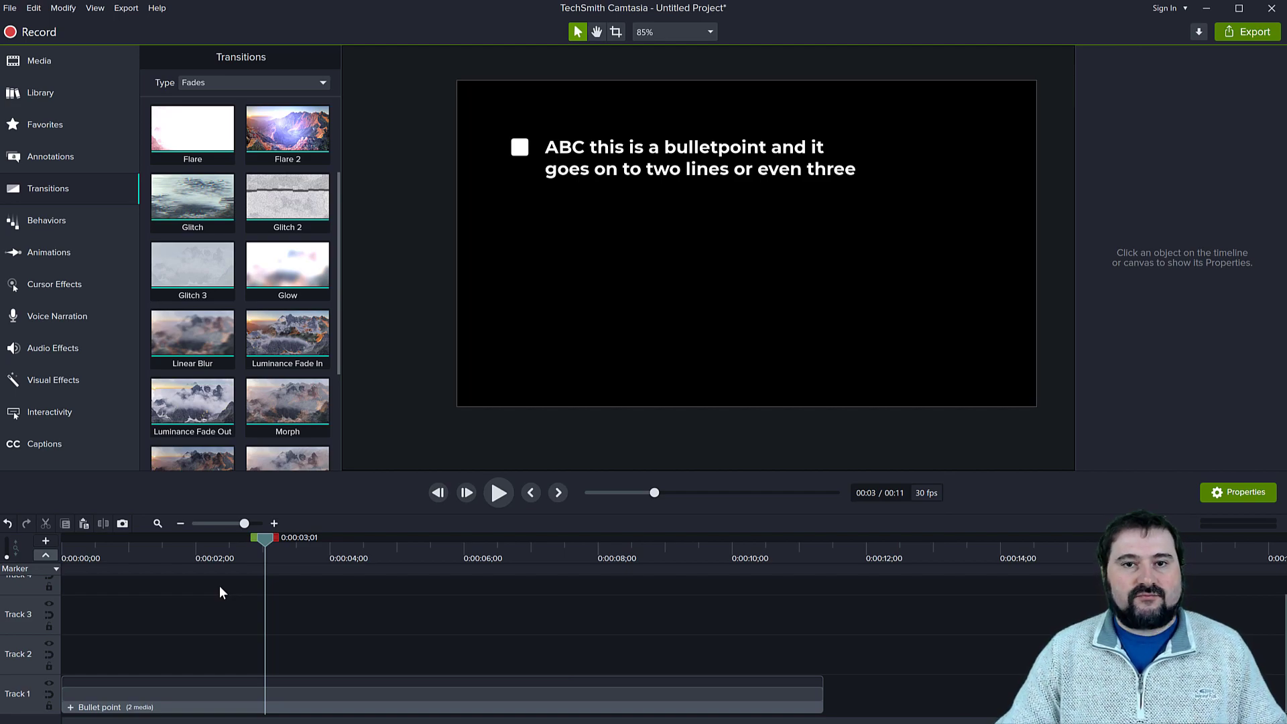
Step: Replace the Bullet point group's text with "This is bullet point 1" through its group properties
{"action": "left_click", "coordinate": [251, 697]}
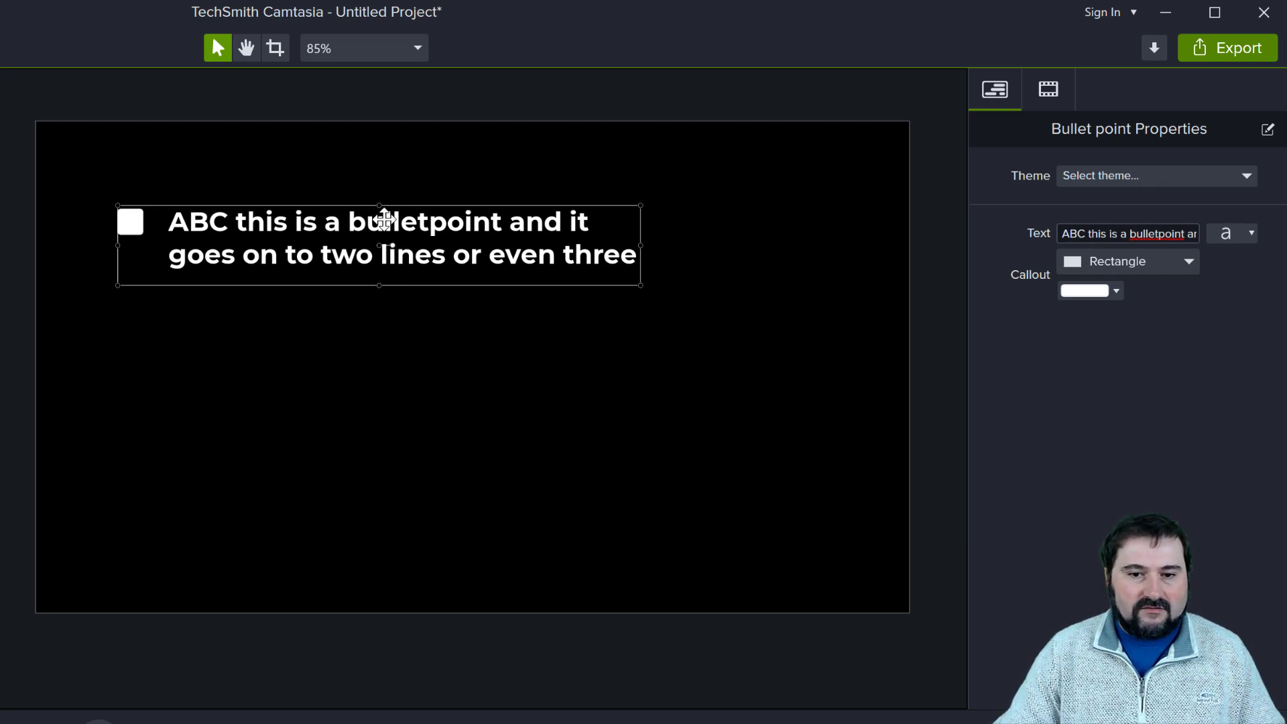
{"action": "left_click", "coordinate": [1121, 240]}
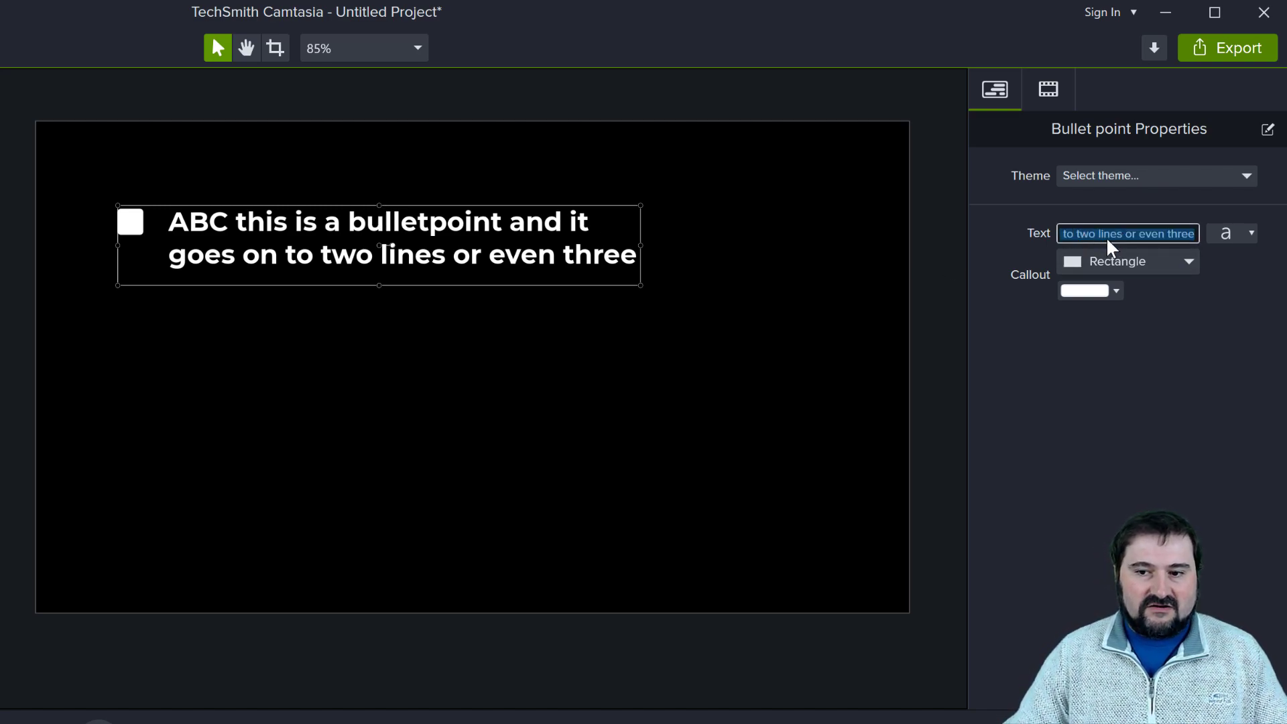
{"action": "type", "text": "This "}
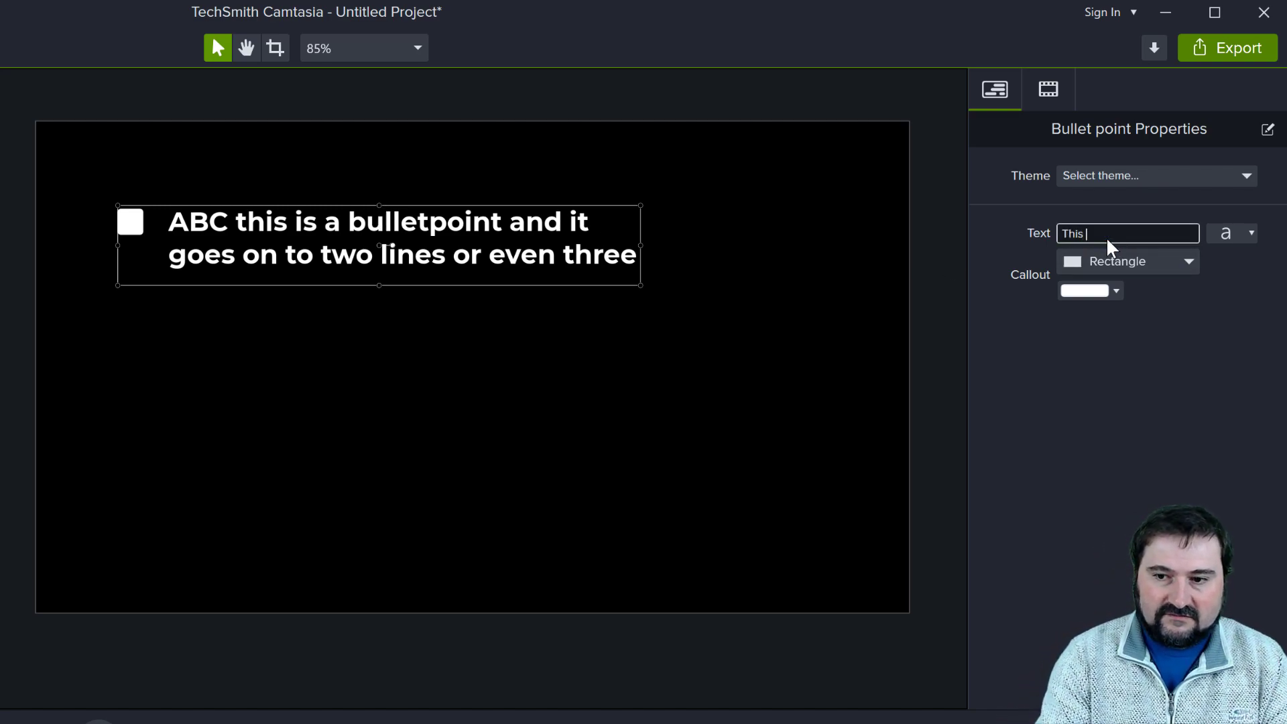
{"action": "type", "text": "is bullet point 1"}
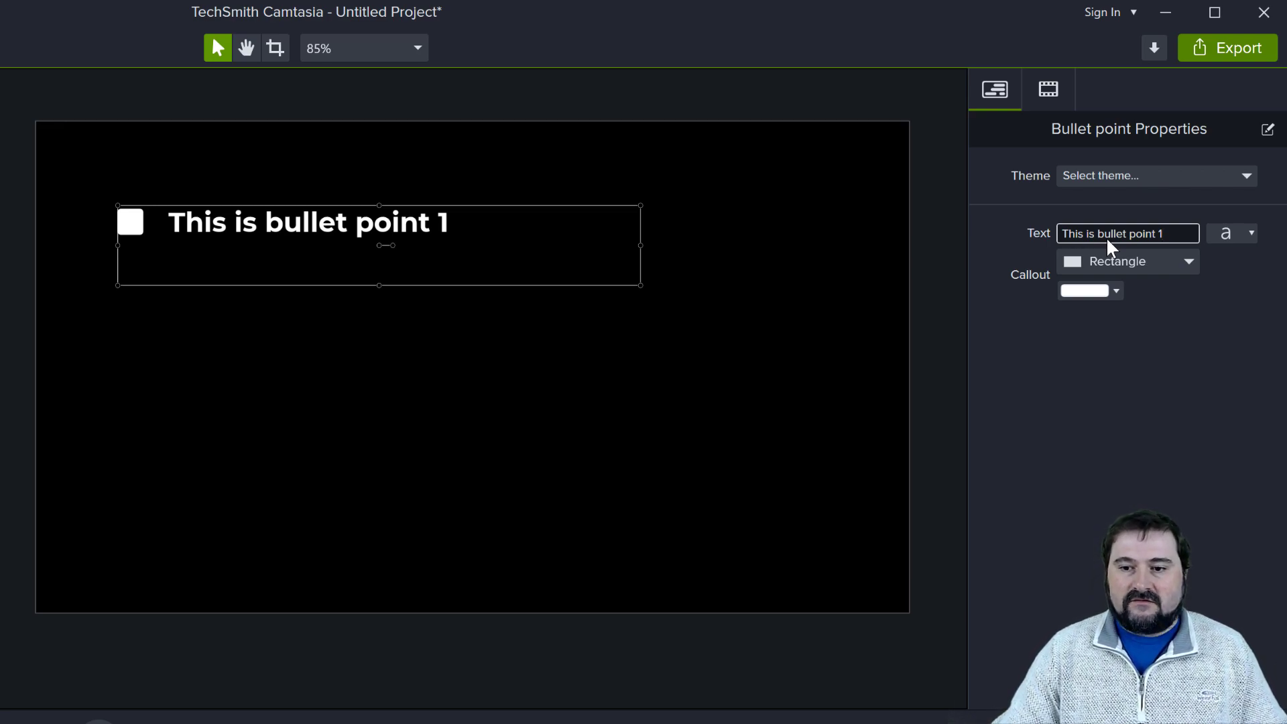
{"action": "left_click", "coordinate": [1119, 400]}
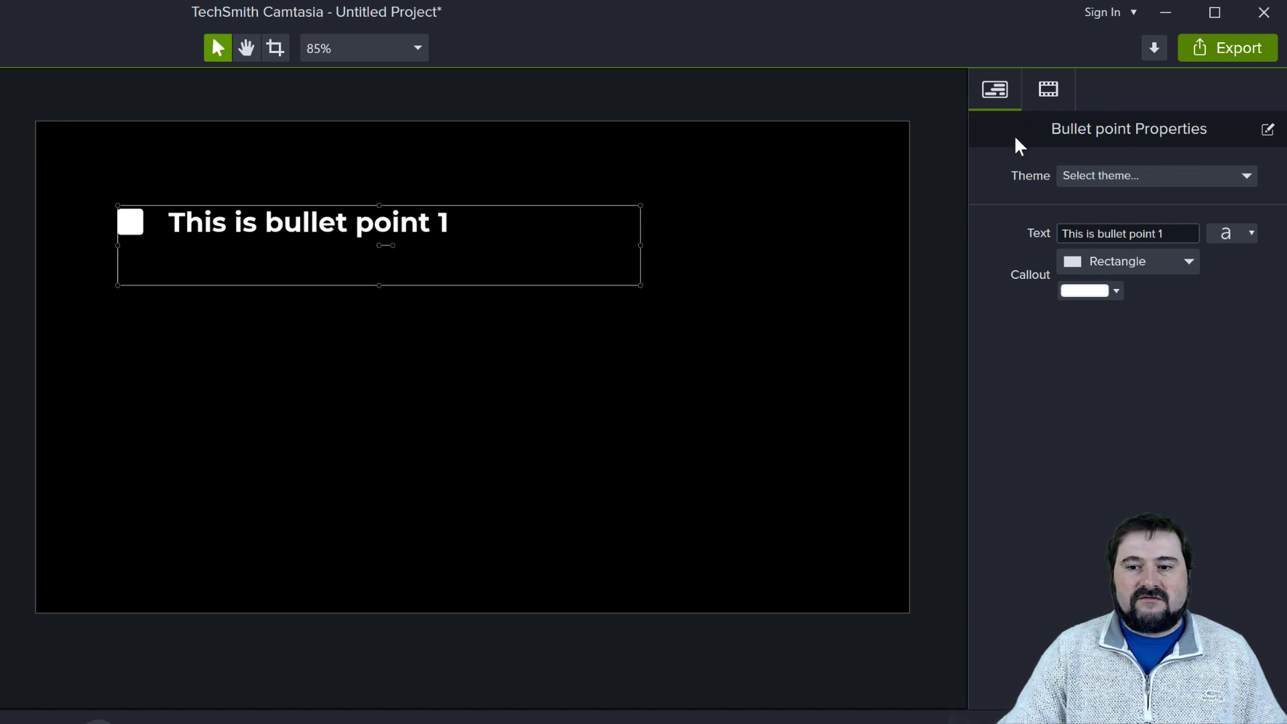
Step: Try a red fill for the Bullet point group's square and restore it to white (#FFFFFF)
{"action": "left_click", "coordinate": [1115, 291]}
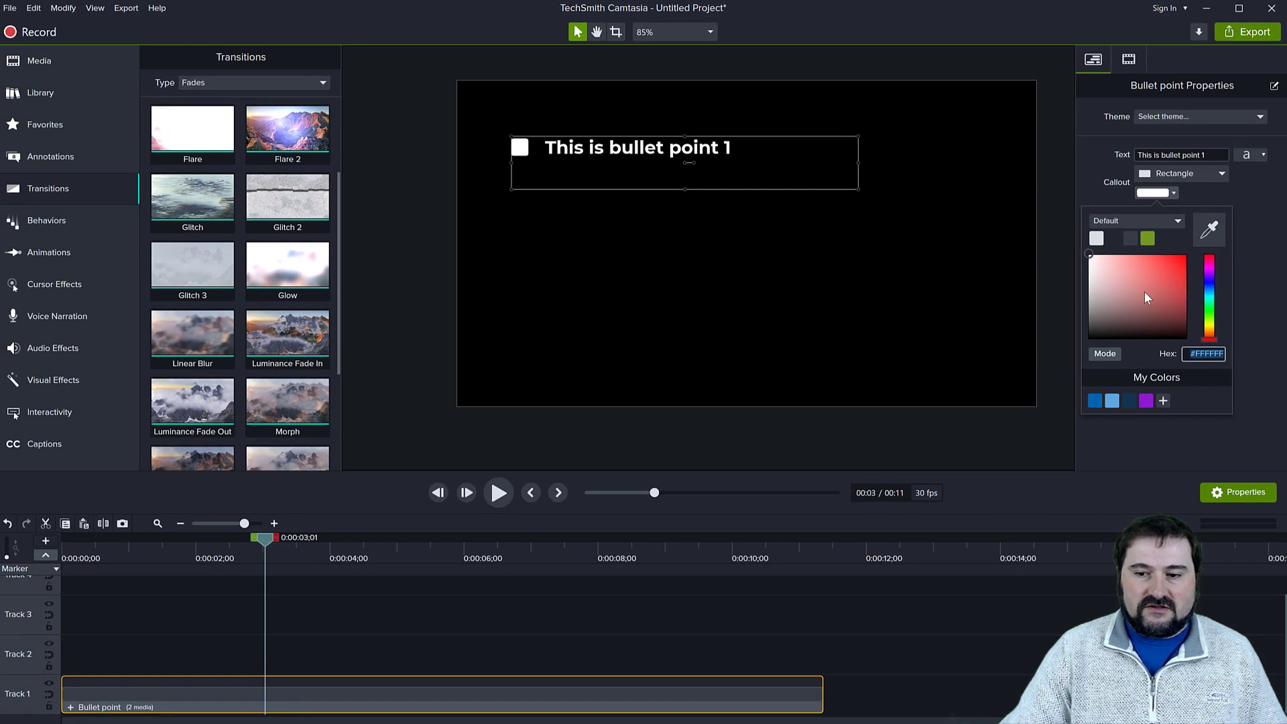
{"action": "left_click", "coordinate": [1117, 289]}
{"action": "left_click", "coordinate": [1142, 267]}
{"action": "left_click", "coordinate": [1186, 256]}
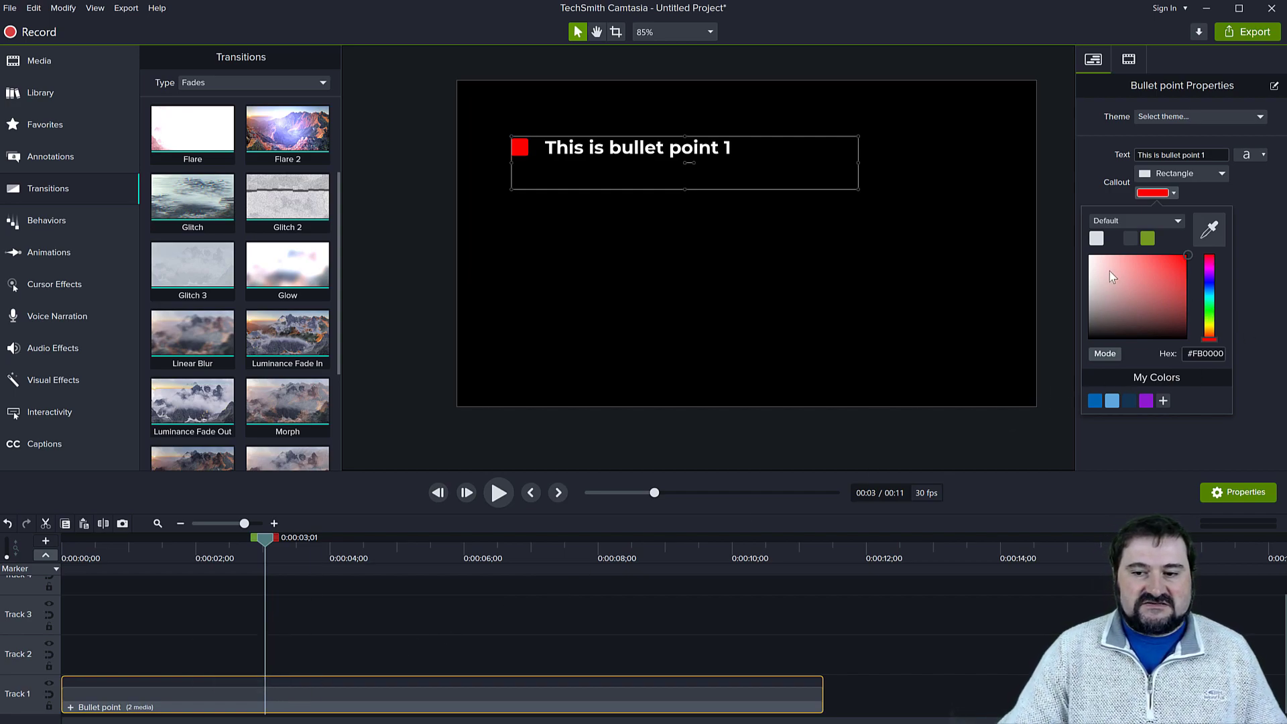
{"action": "left_click", "coordinate": [1089, 255]}
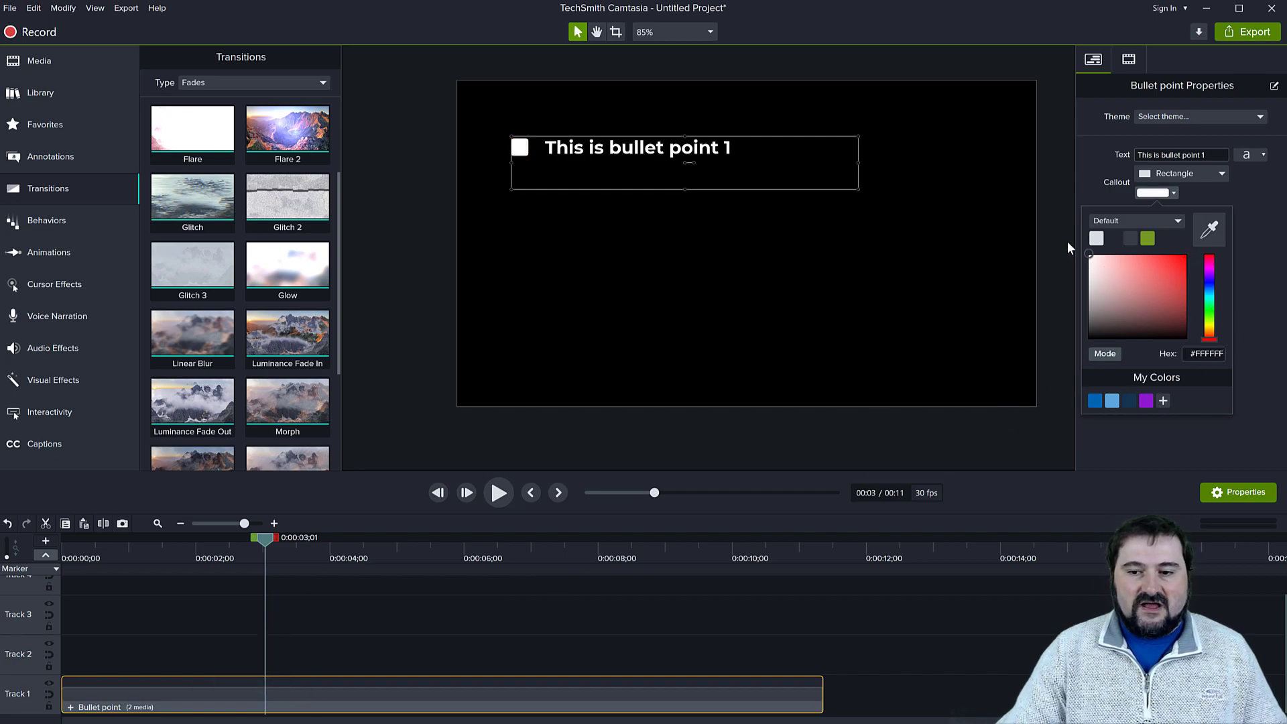
{"action": "left_click", "coordinate": [899, 452]}
Step: Add the Bullet point group to My Presentation Library under that name, using its visible size
{"action": "right_click", "coordinate": [344, 699]}
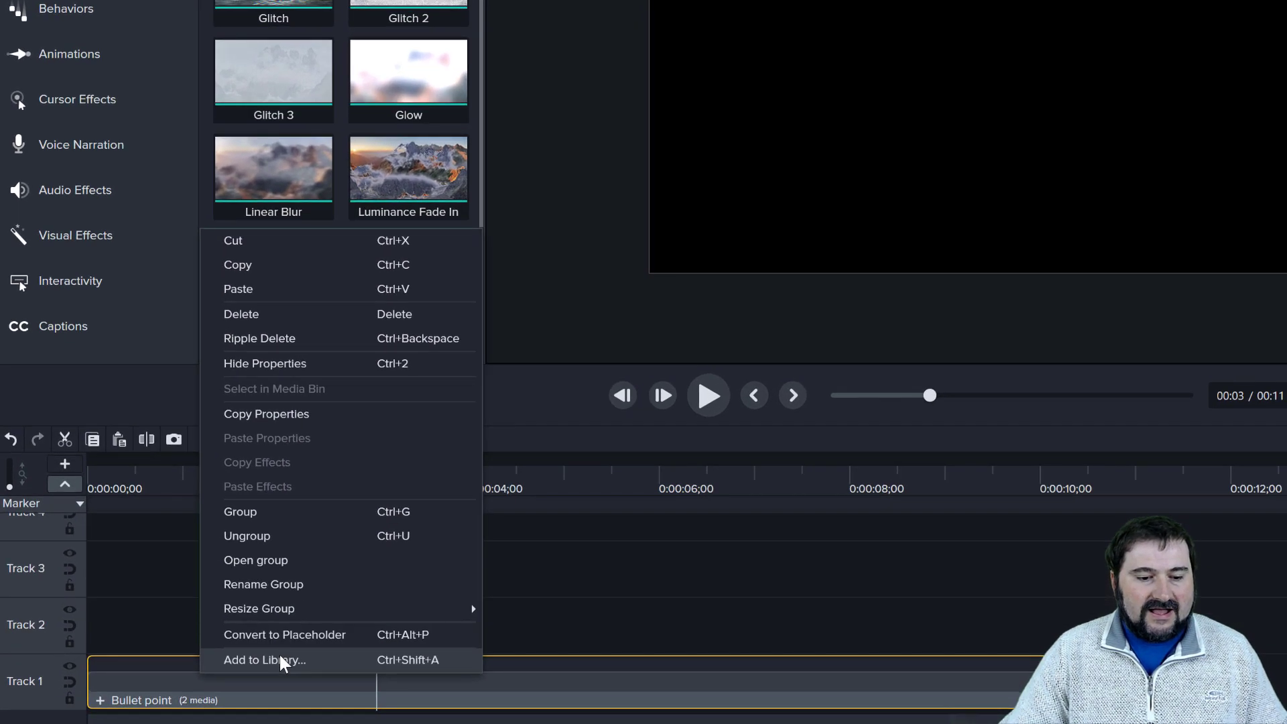
{"action": "left_click", "coordinate": [280, 660]}
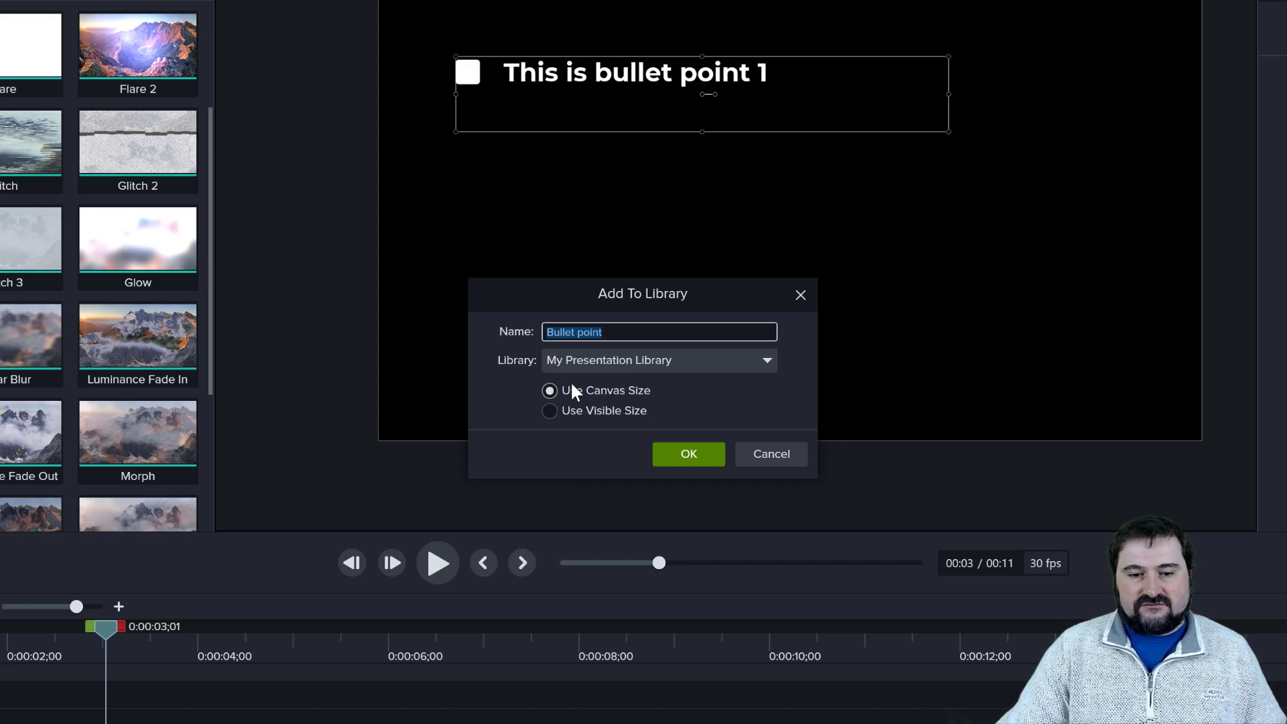
{"action": "left_click", "coordinate": [595, 410]}
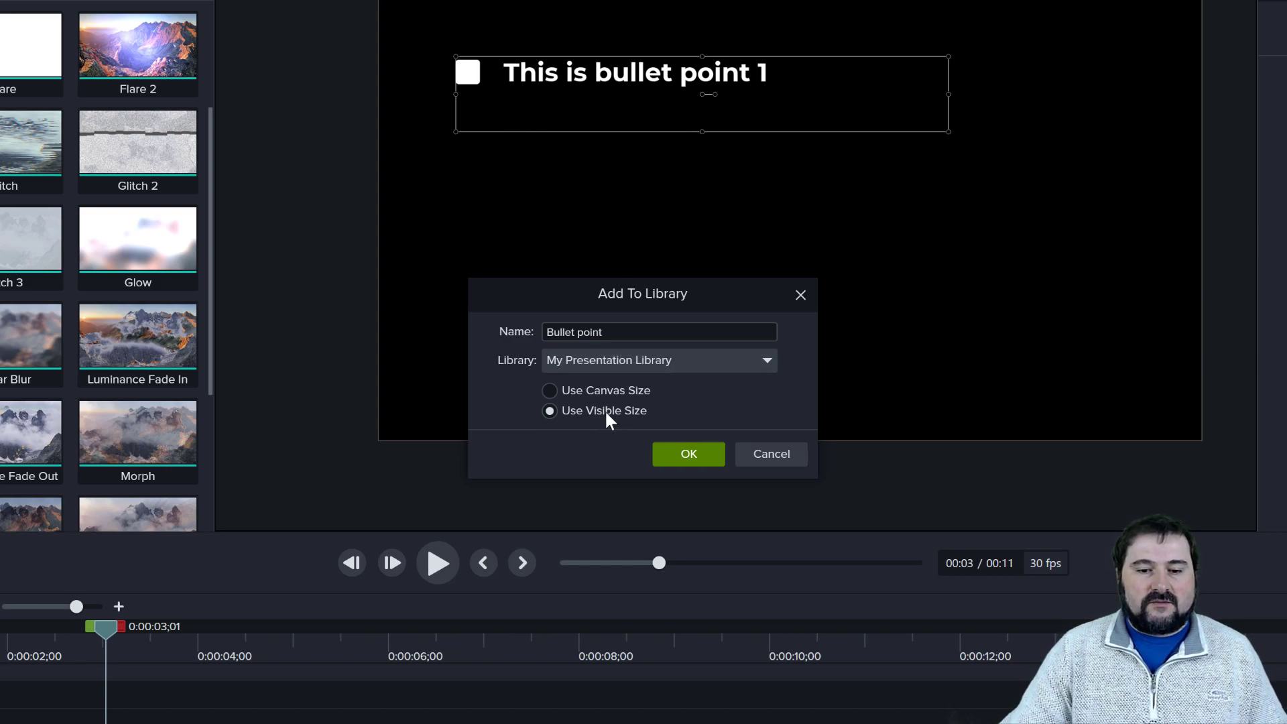
{"action": "left_click", "coordinate": [689, 454]}
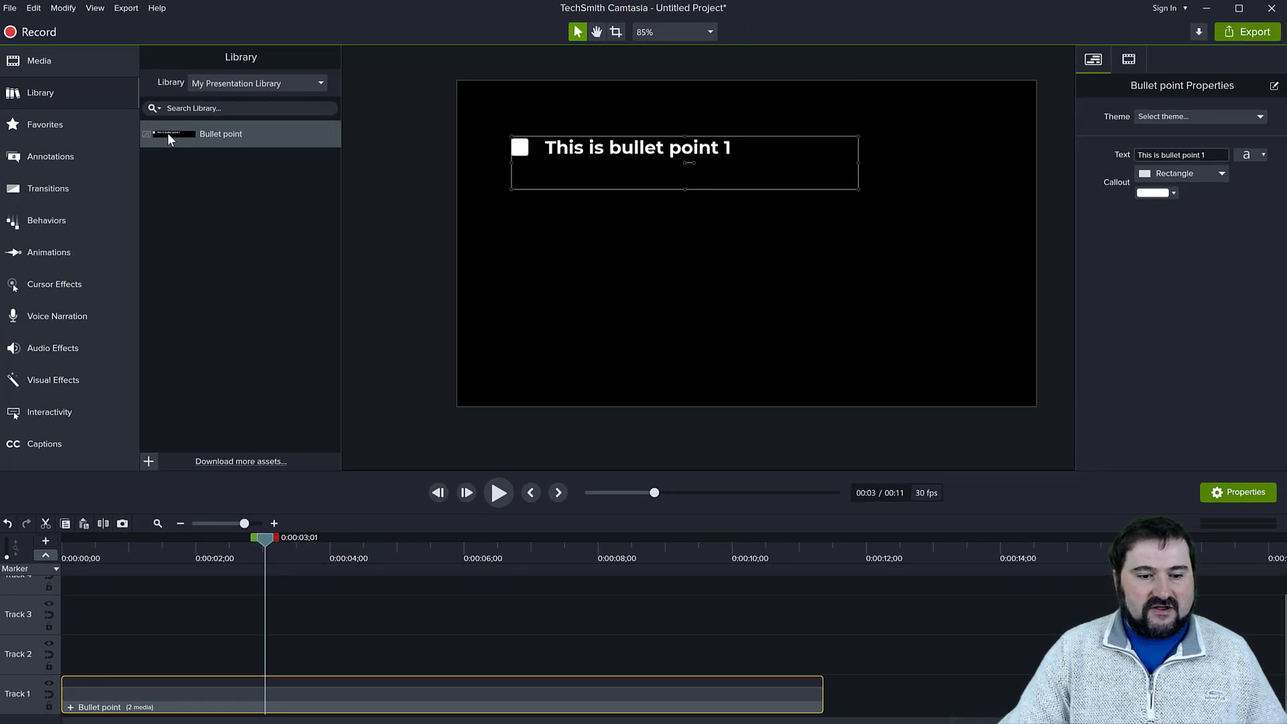
Step: Place a second Bullet point from the library below the first at 0:00:04;29 and align it with the first bullet
{"action": "left_click_drag", "start_coordinate": [267, 546], "coordinate": [395, 576]}
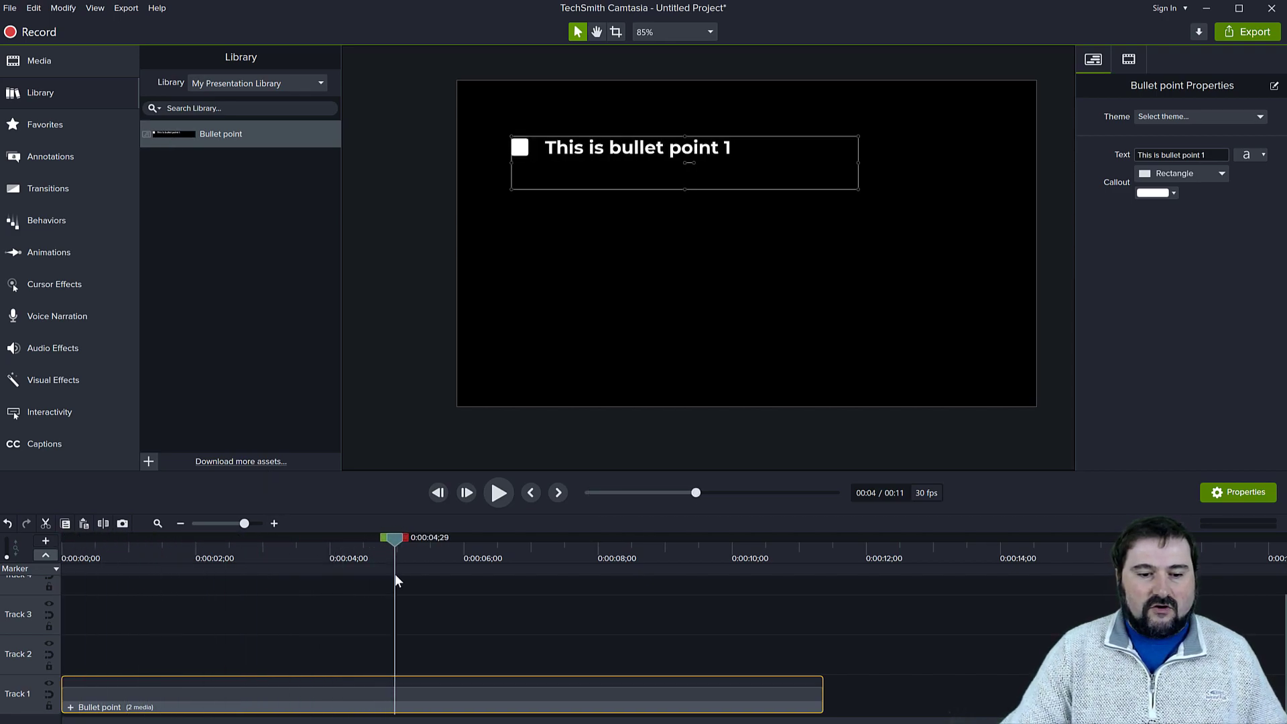
{"action": "left_click_drag", "start_coordinate": [178, 135], "coordinate": [672, 209]}
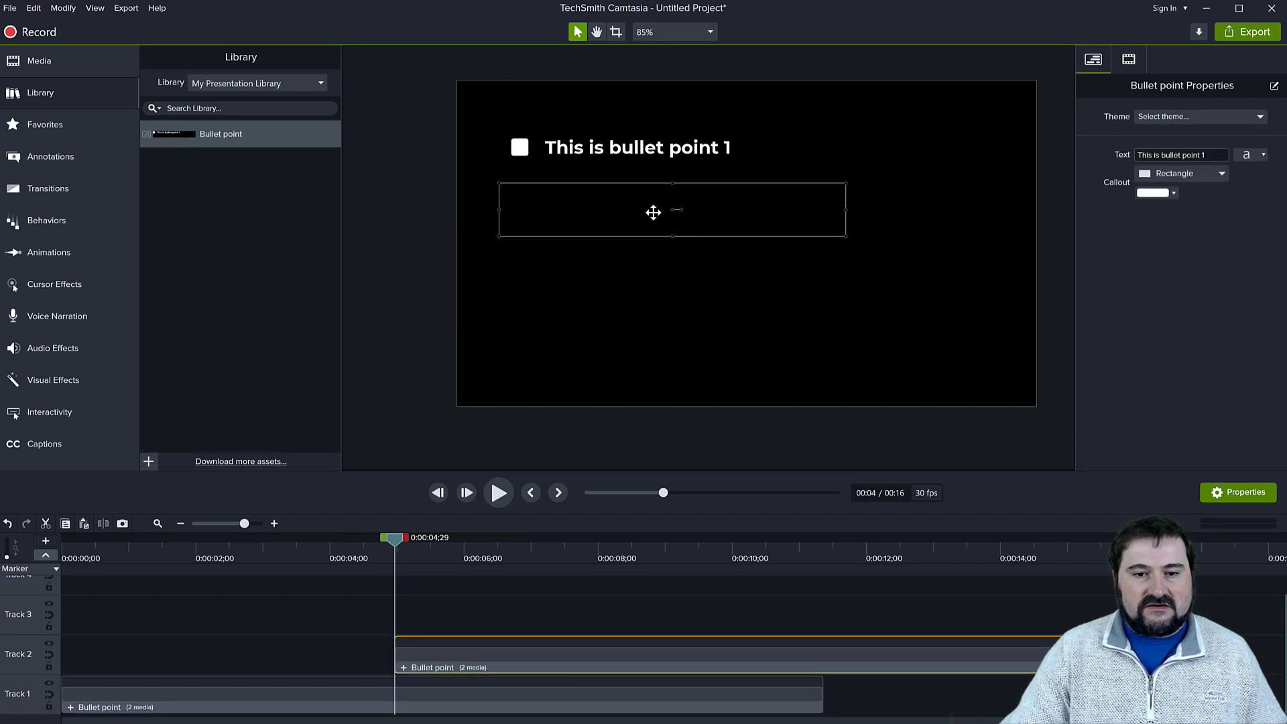
{"action": "left_click", "coordinate": [500, 494]}
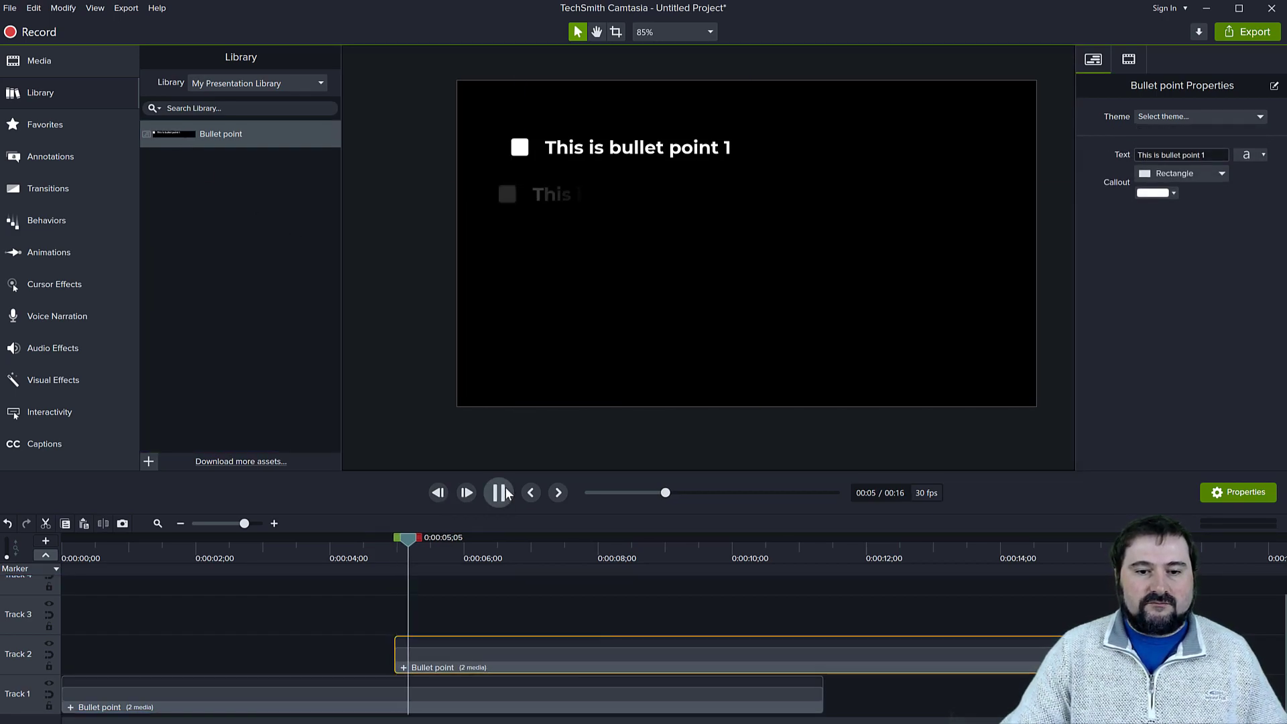
{"action": "left_click", "coordinate": [500, 493]}
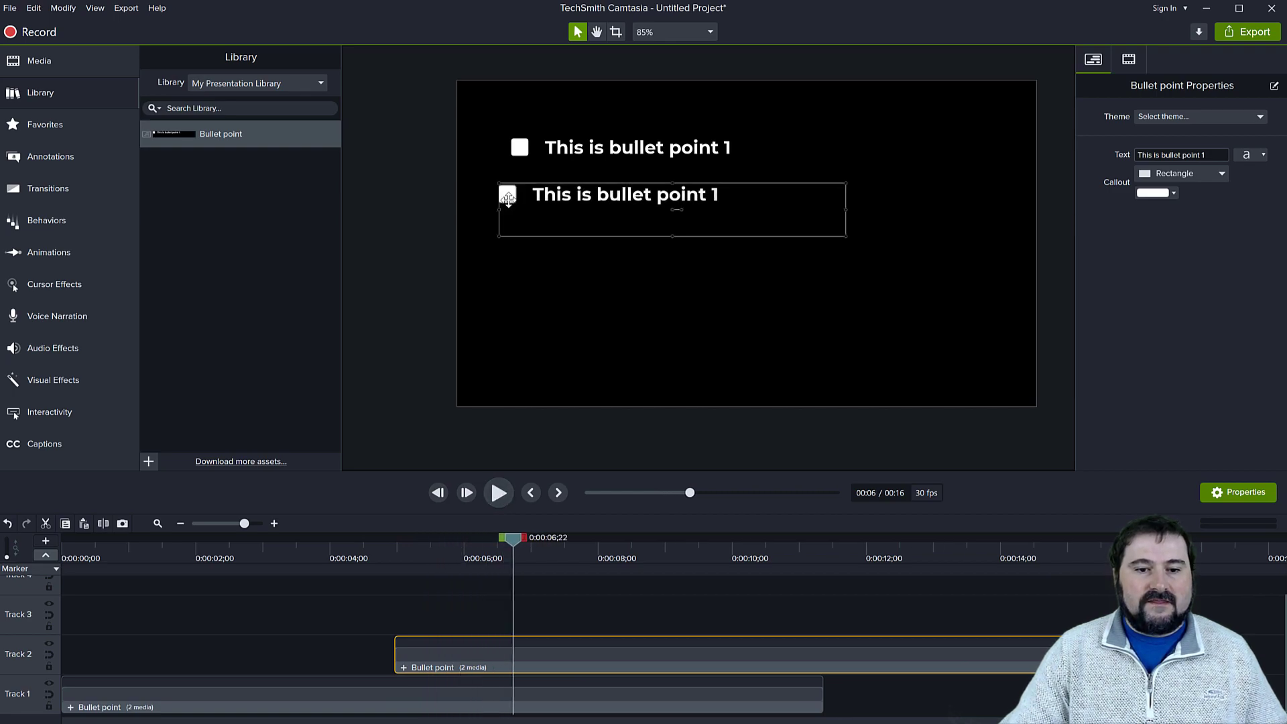
{"action": "left_click_drag", "start_coordinate": [511, 210], "coordinate": [524, 210]}
{"action": "left_click", "coordinate": [415, 214]}
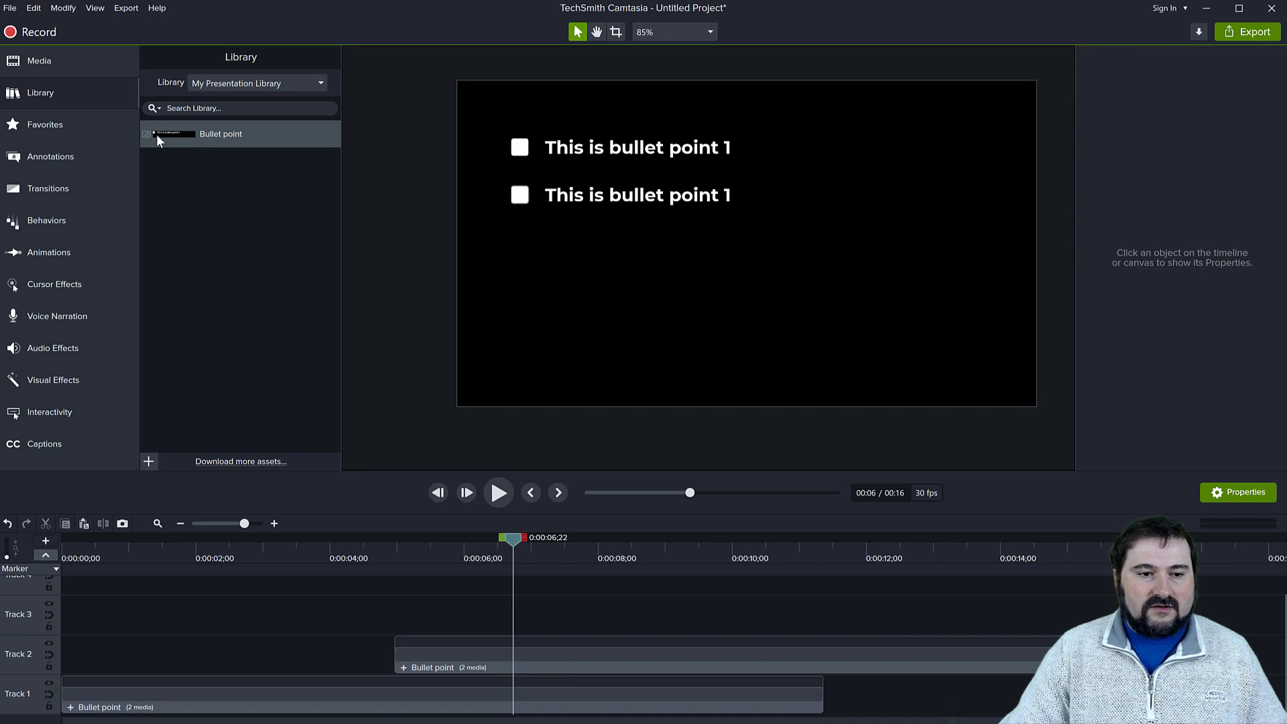
Step: Place a third Bullet point from the library below the second, align and evenly space the bullets, and preview the sequence
{"action": "left_click_drag", "start_coordinate": [150, 135], "coordinate": [655, 334]}
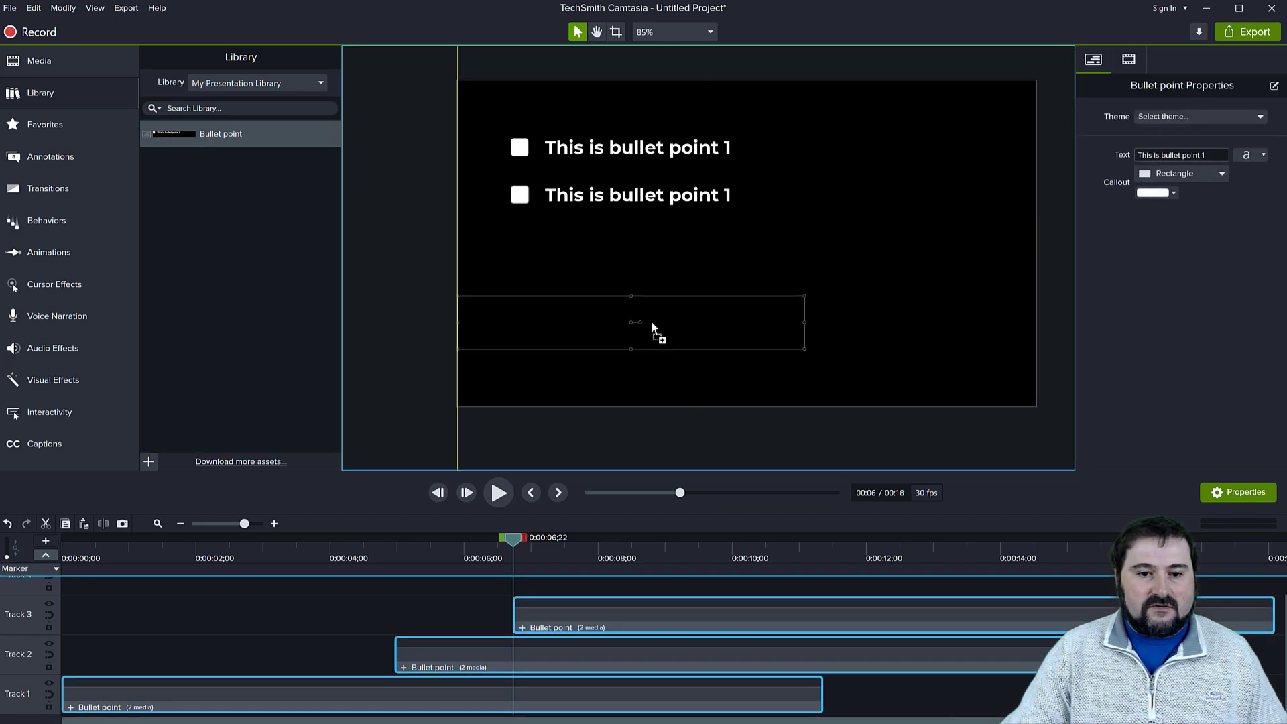
{"action": "left_click_drag", "start_coordinate": [540, 316], "coordinate": [540, 262]}
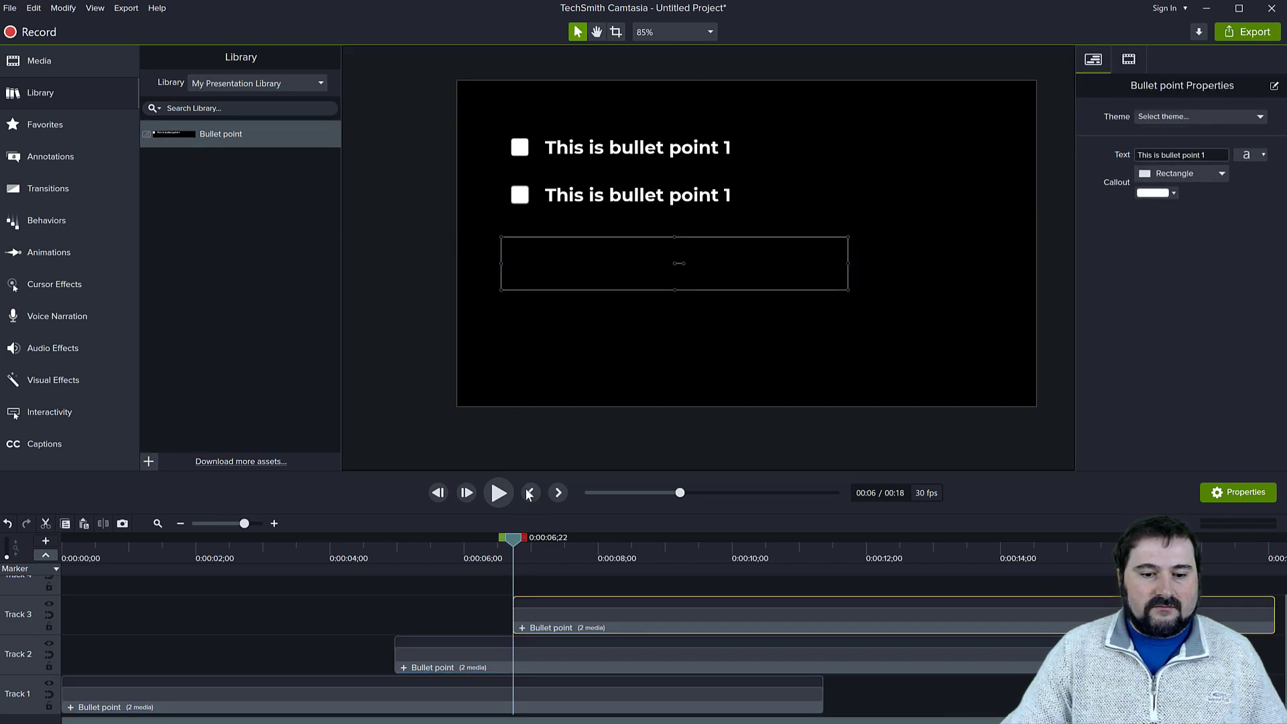
{"action": "left_click", "coordinate": [499, 493]}
{"action": "key", "text": "space"}
{"action": "left_click_drag", "start_coordinate": [512, 250], "coordinate": [522, 249]}
{"action": "left_click", "coordinate": [392, 337]}
{"action": "left_click_drag", "start_coordinate": [523, 196], "coordinate": [522, 199]}
{"action": "left_click", "coordinate": [418, 264]}
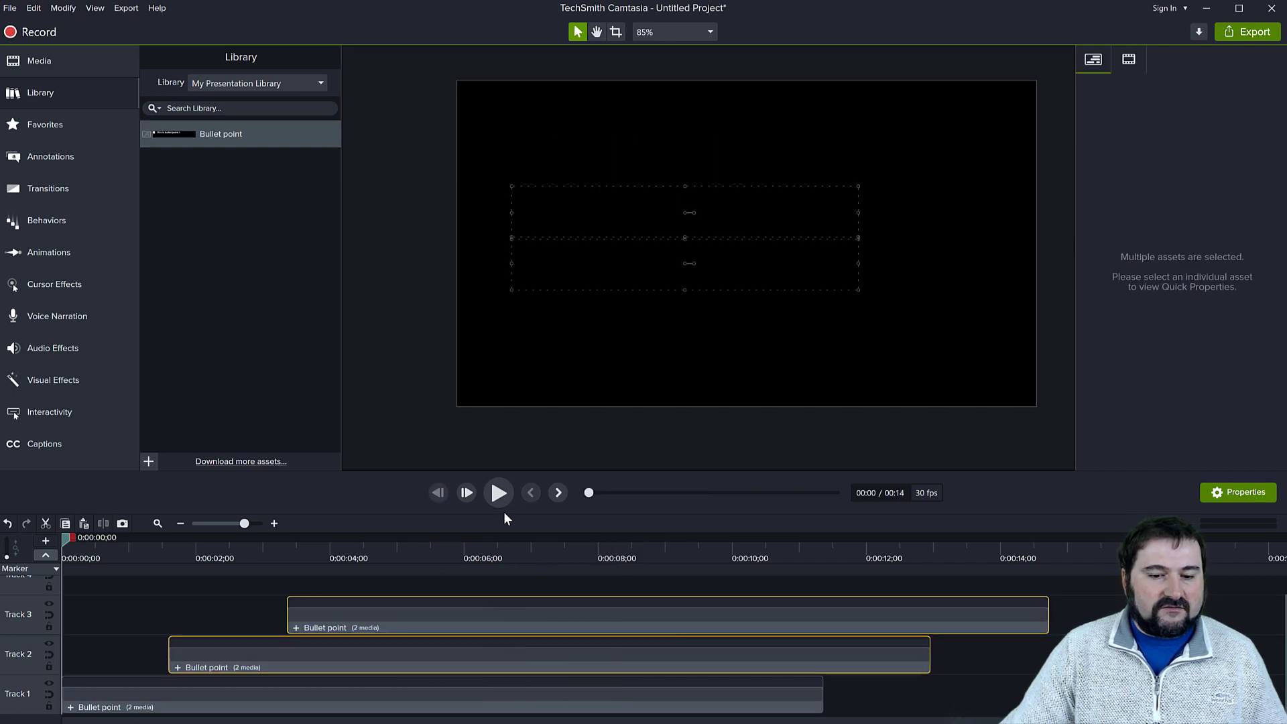
{"action": "left_click", "coordinate": [499, 494]}
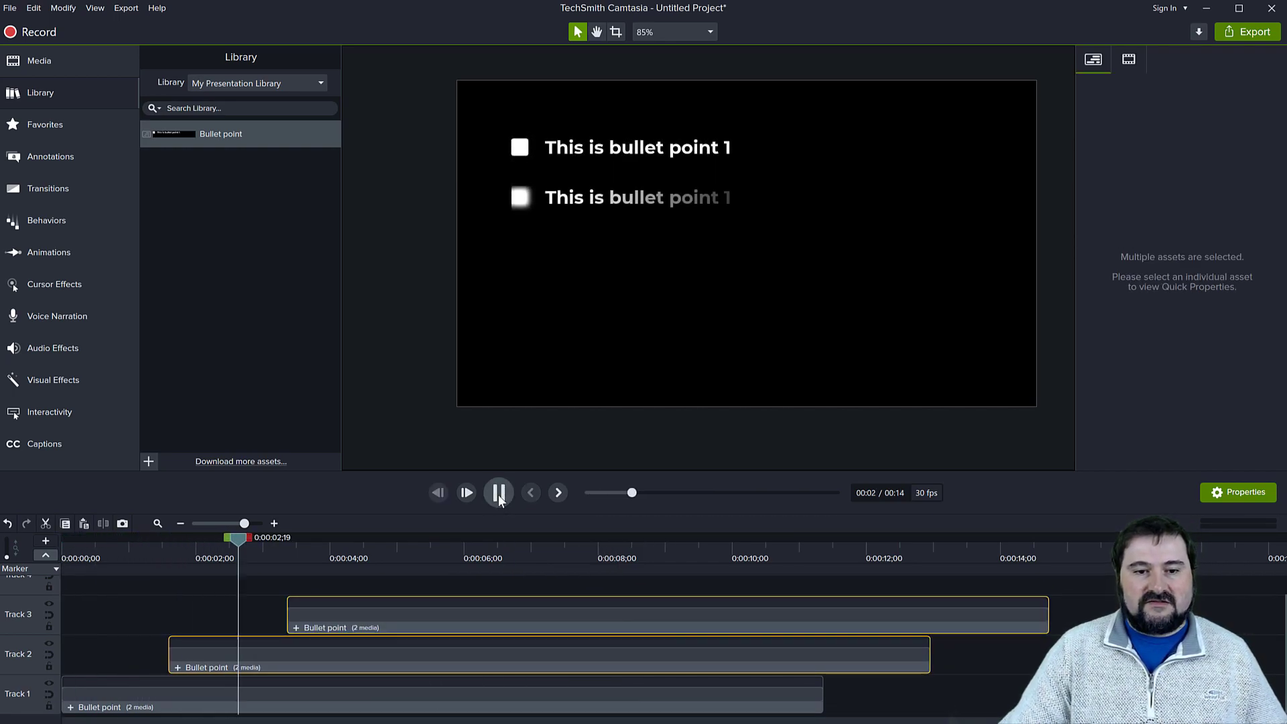
{"action": "left_click", "coordinate": [509, 496]}
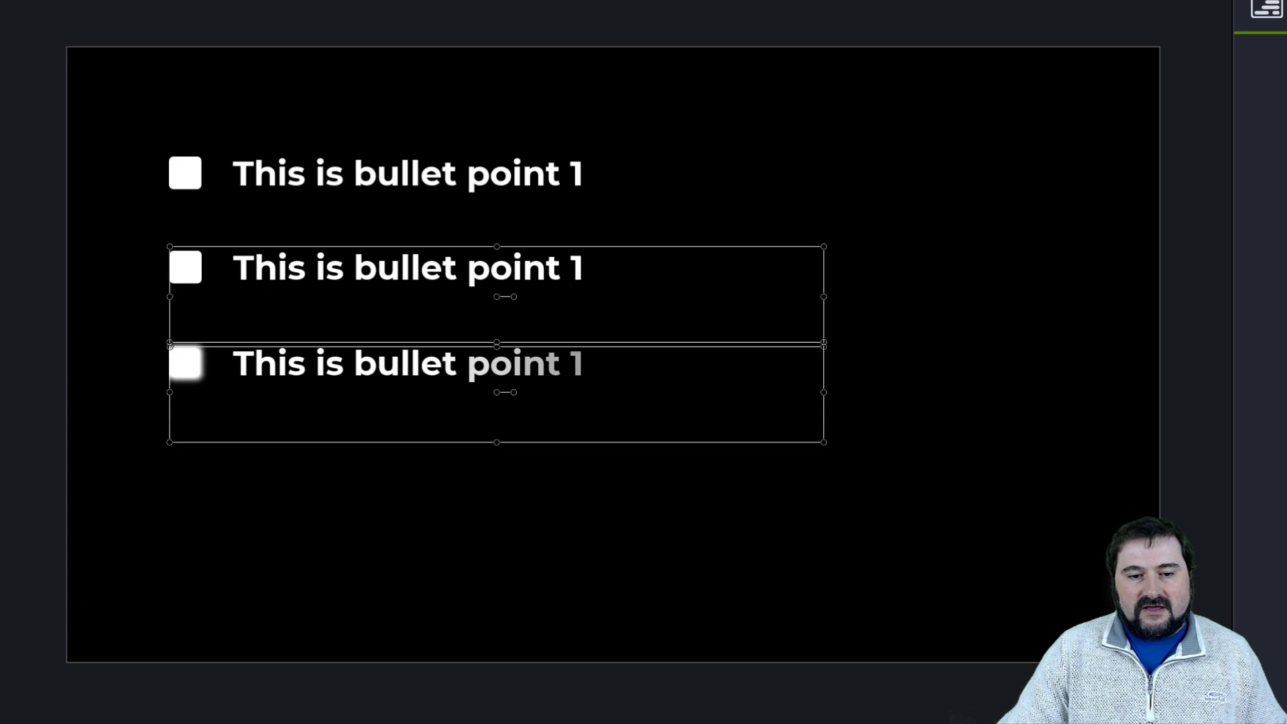
Step: Resize the Bullet point groups on Tracks 3, 2 and 1 to canvas size
{"action": "left_click", "coordinate": [197, 434]}
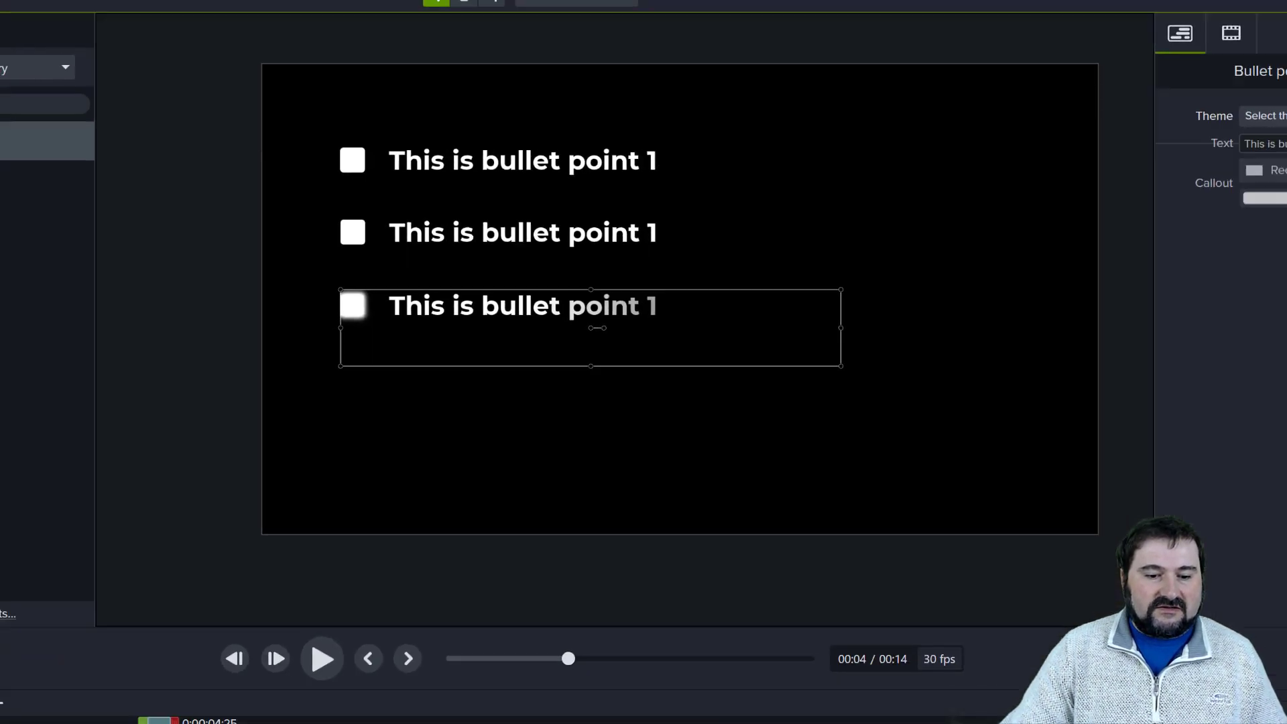
{"action": "right_click", "coordinate": [416, 625]}
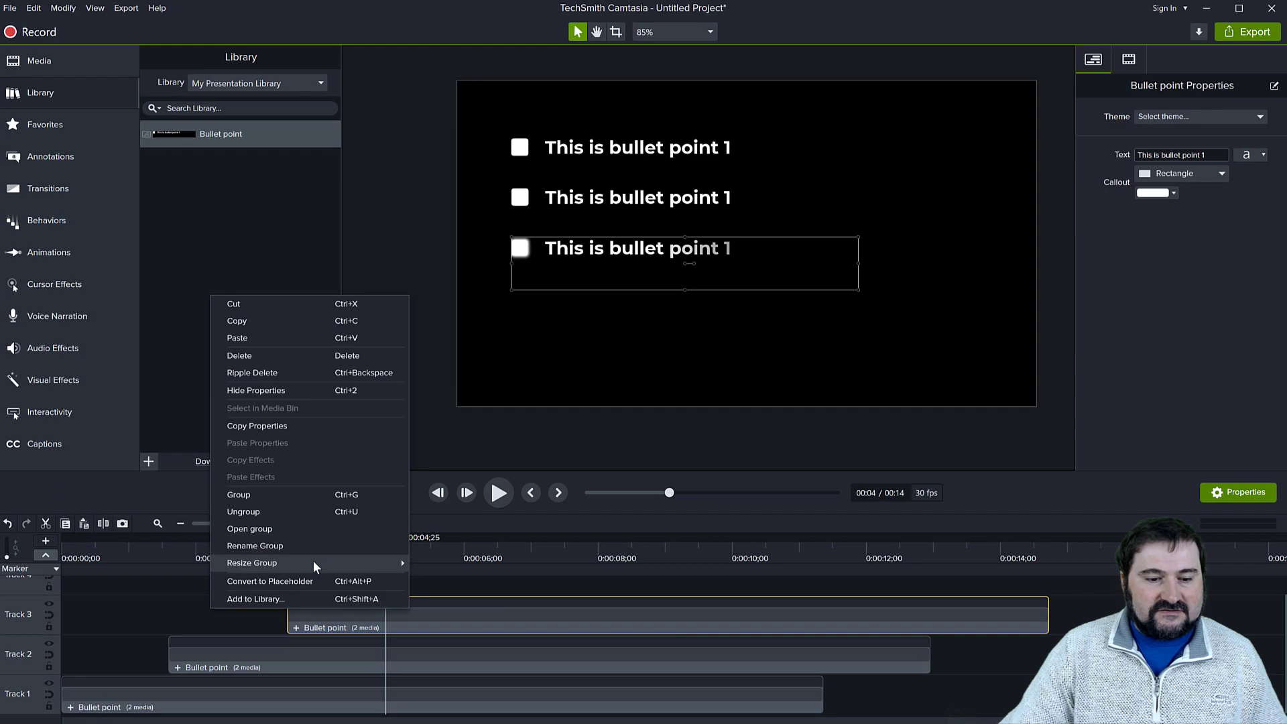
{"action": "mouse_move", "coordinate": [313, 561]}
{"action": "left_click", "coordinate": [154, 564]}
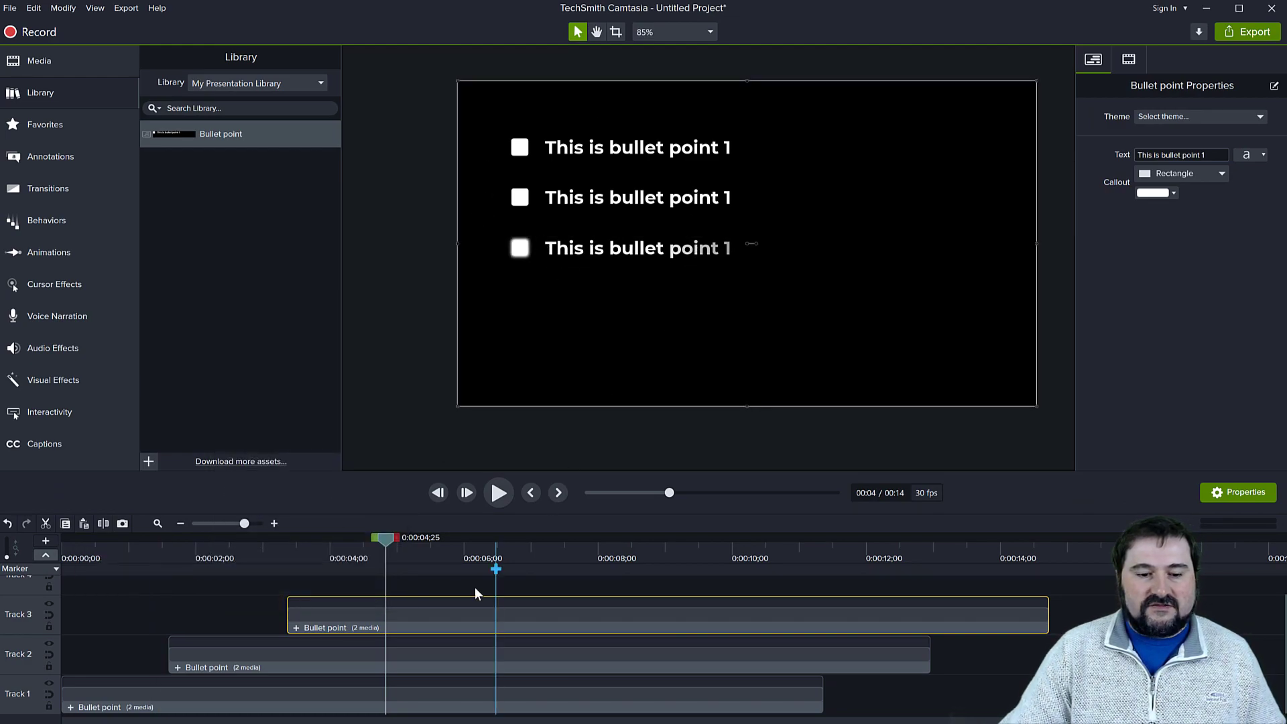
{"action": "right_click", "coordinate": [425, 653]}
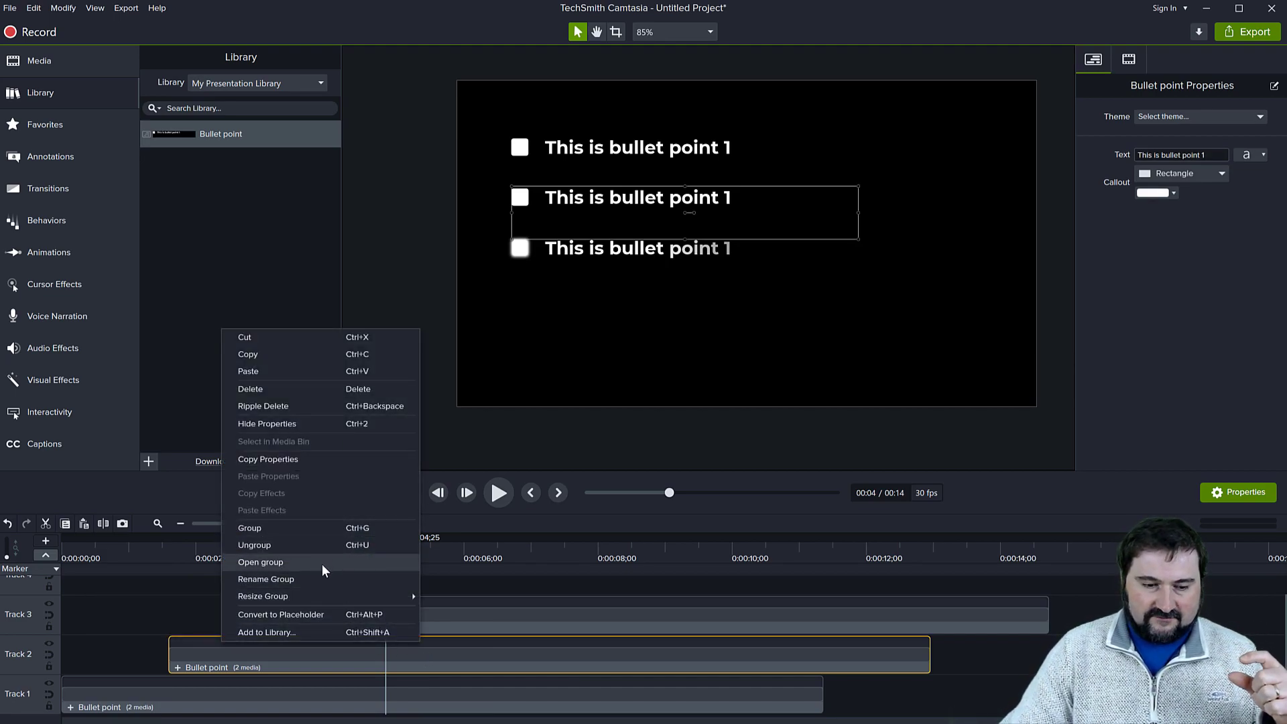
{"action": "mouse_move", "coordinate": [320, 594]}
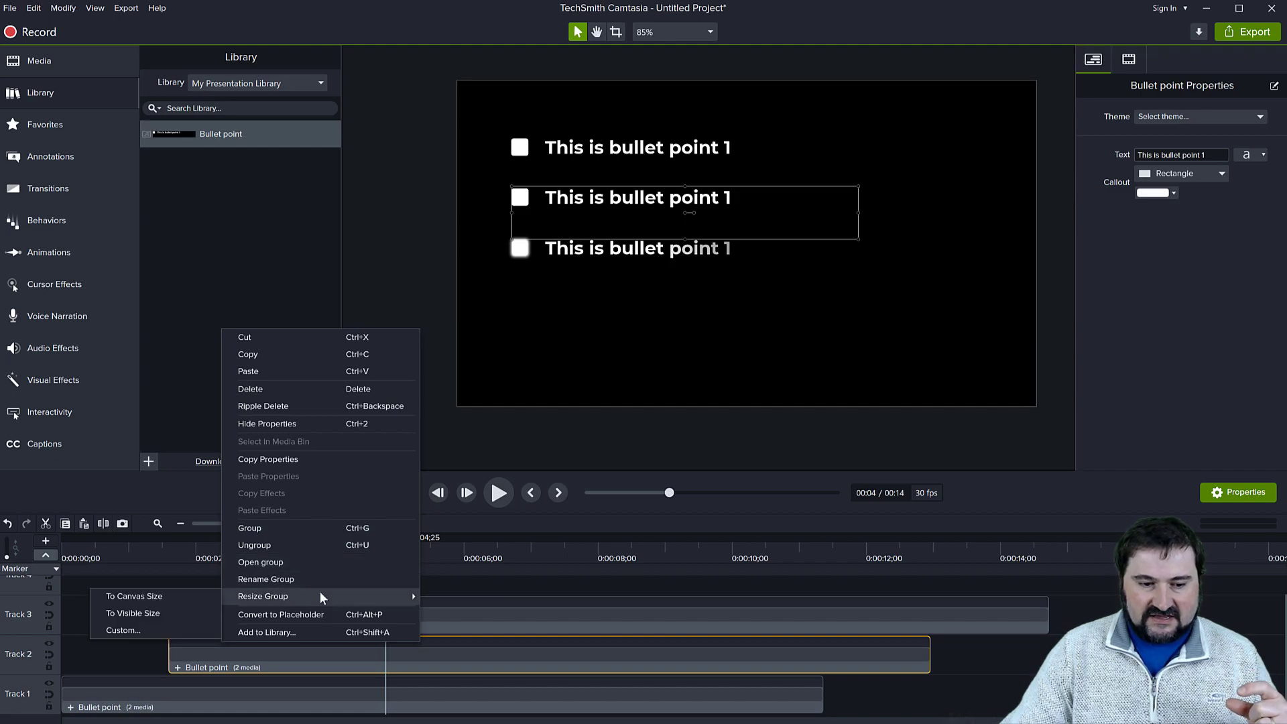
{"action": "left_click", "coordinate": [162, 598]}
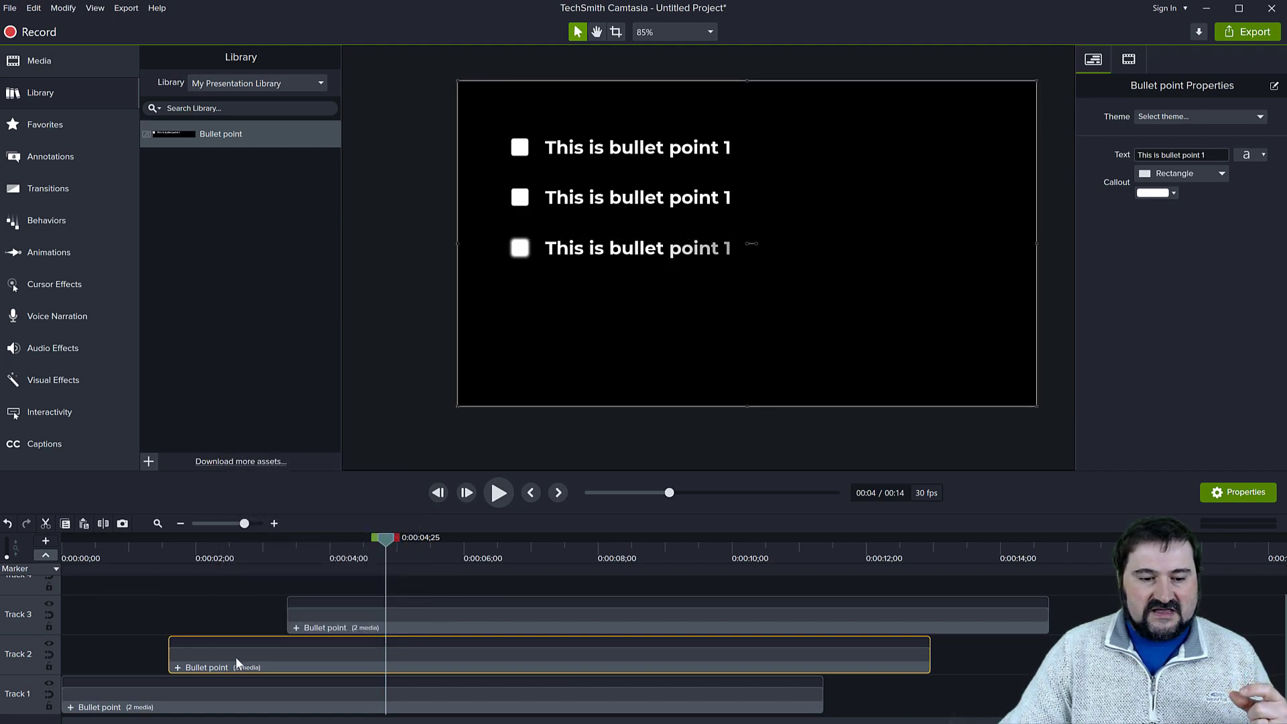
{"action": "left_click", "coordinate": [308, 688]}
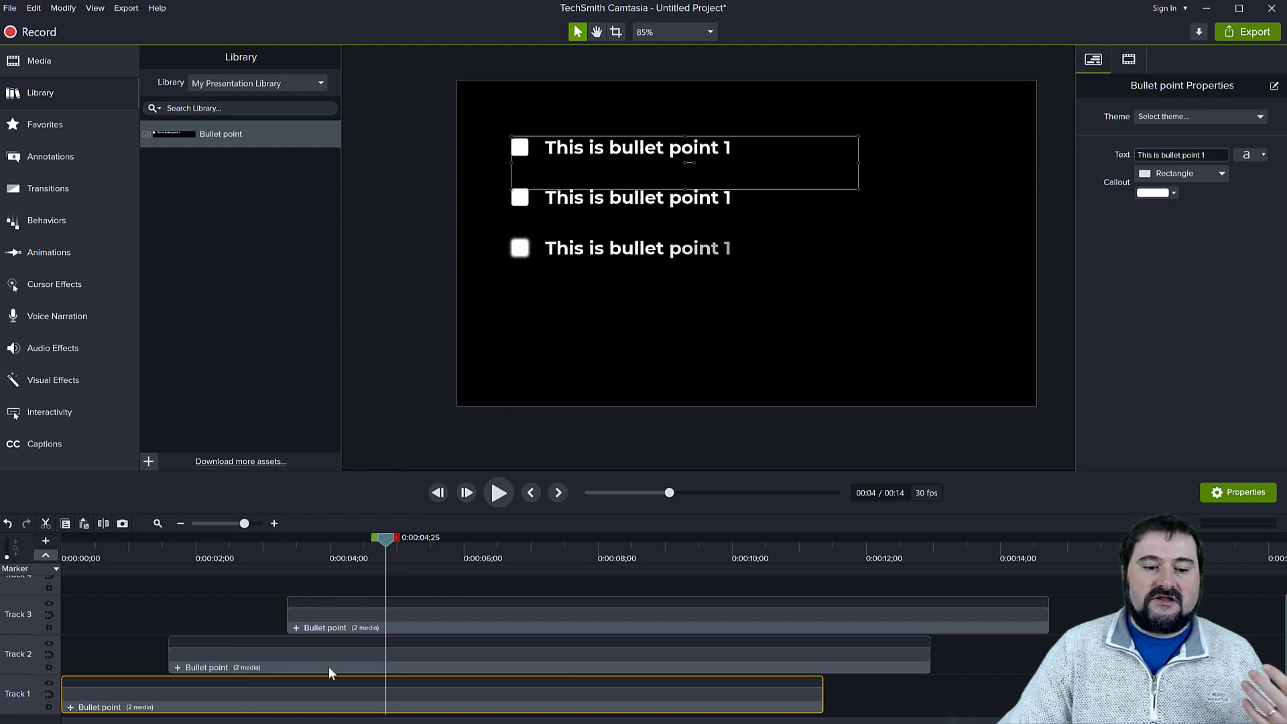
{"action": "right_click", "coordinate": [315, 694]}
{"action": "mouse_move", "coordinate": [250, 638]}
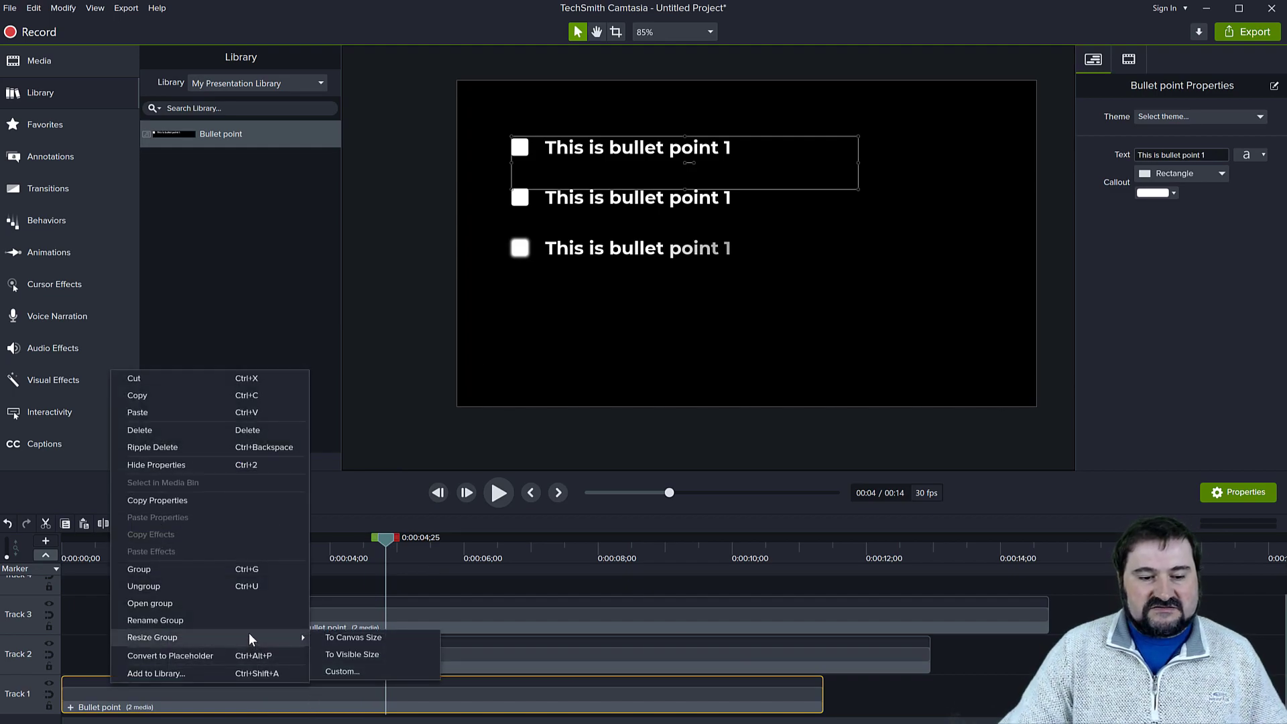
{"action": "left_click", "coordinate": [352, 638]}
{"action": "left_click", "coordinate": [405, 351]}
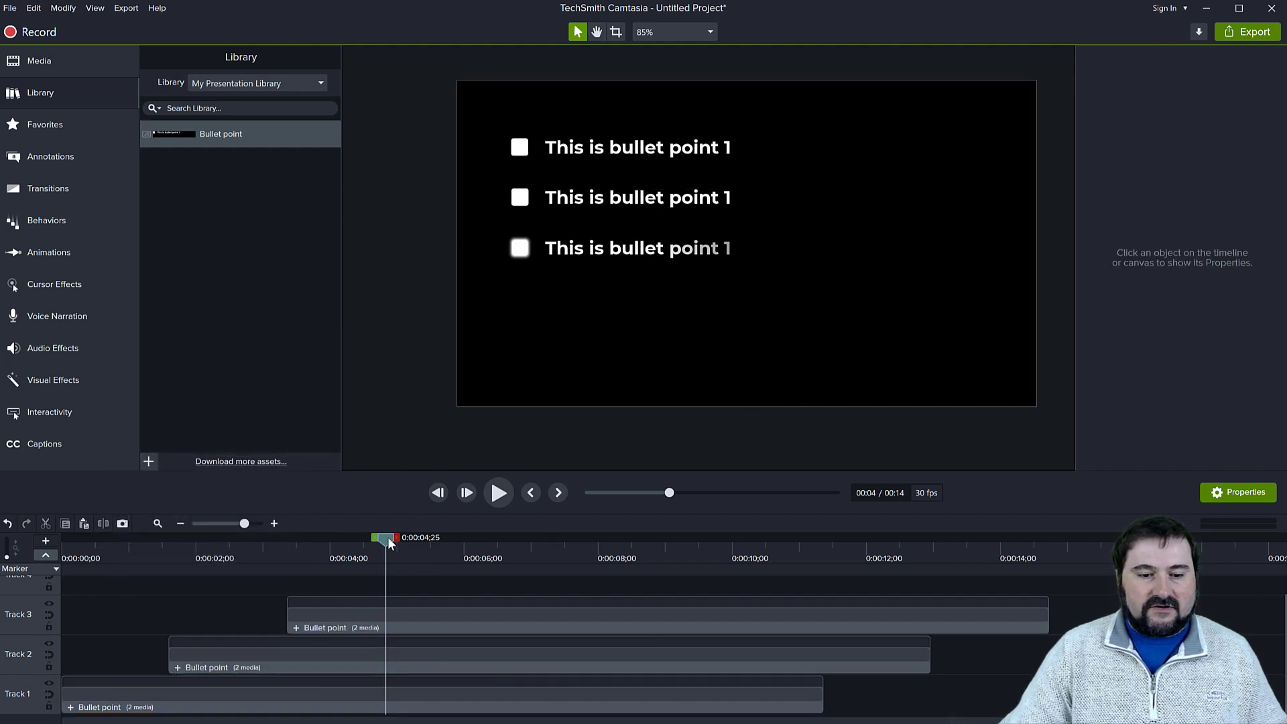
Step: Play the timeline from the beginning to check how the three bullet points animate in
{"action": "left_click", "coordinate": [438, 493]}
{"action": "left_click", "coordinate": [498, 493]}
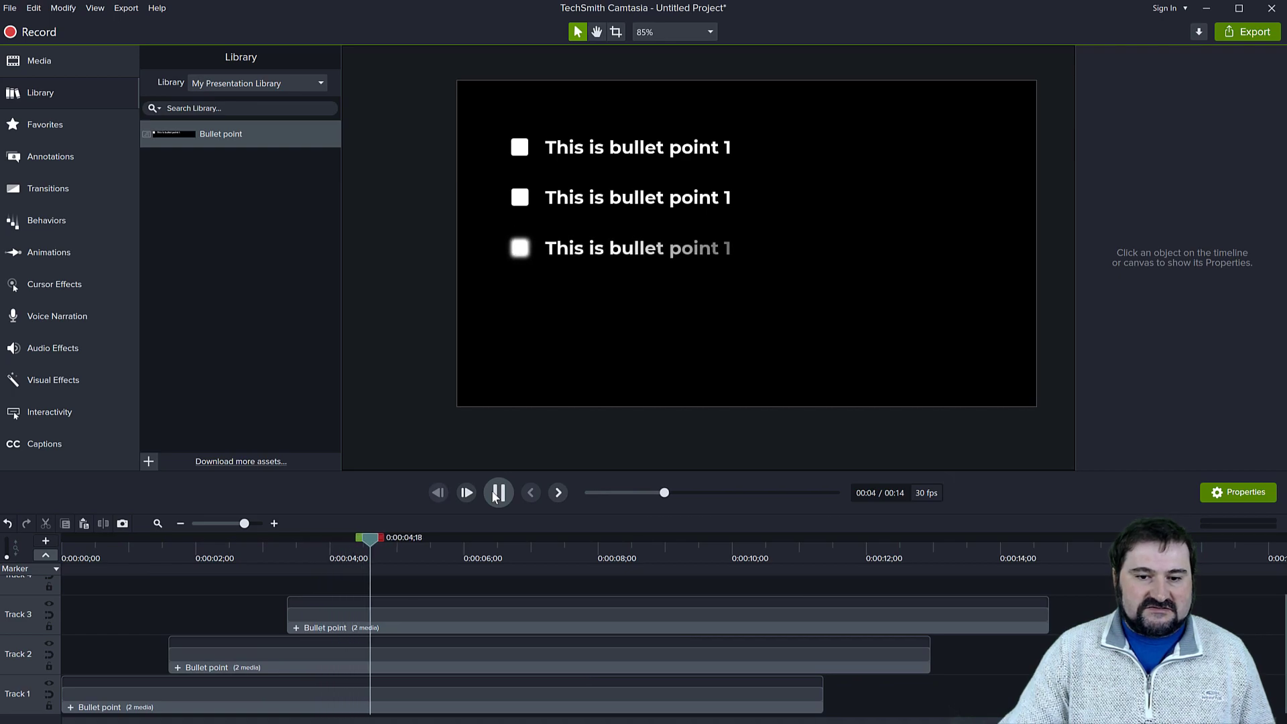
{"action": "left_click", "coordinate": [497, 493]}
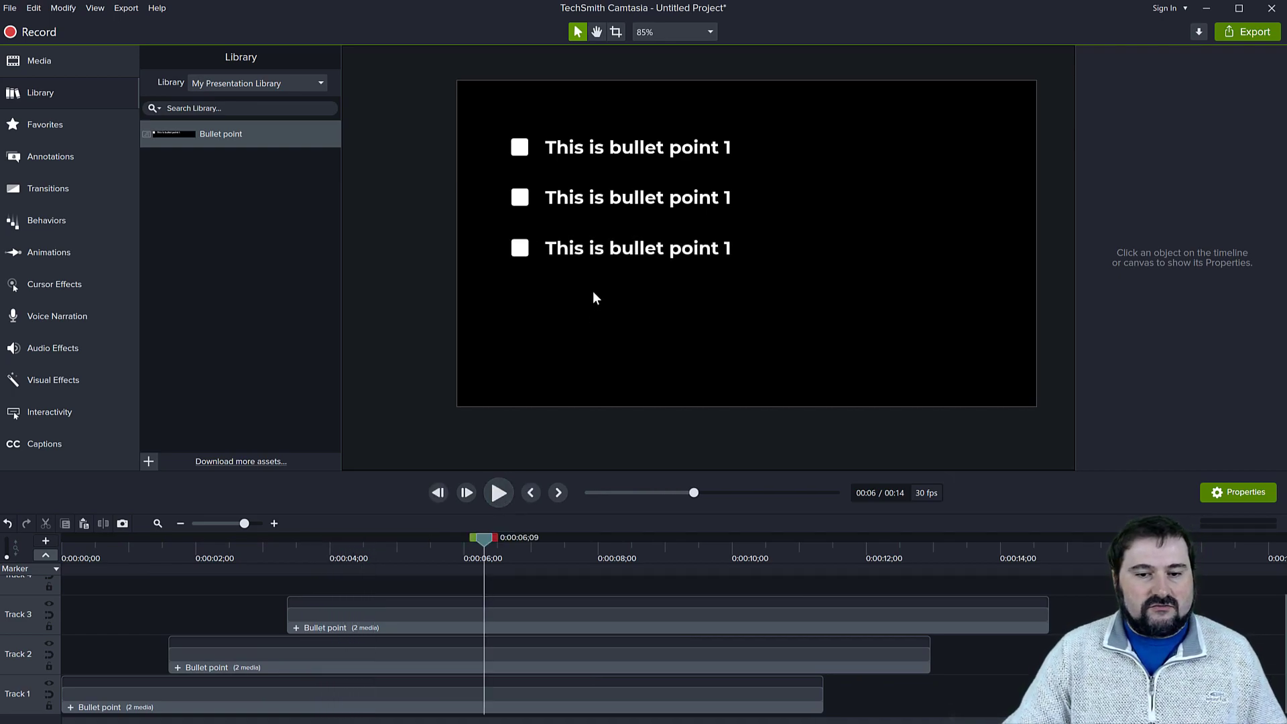
Step: Change the second bullet's callout text to "Bullet point 2" inside its group and return to the main timeline
{"action": "left_click", "coordinate": [635, 198]}
{"action": "double_click", "coordinate": [635, 198]}
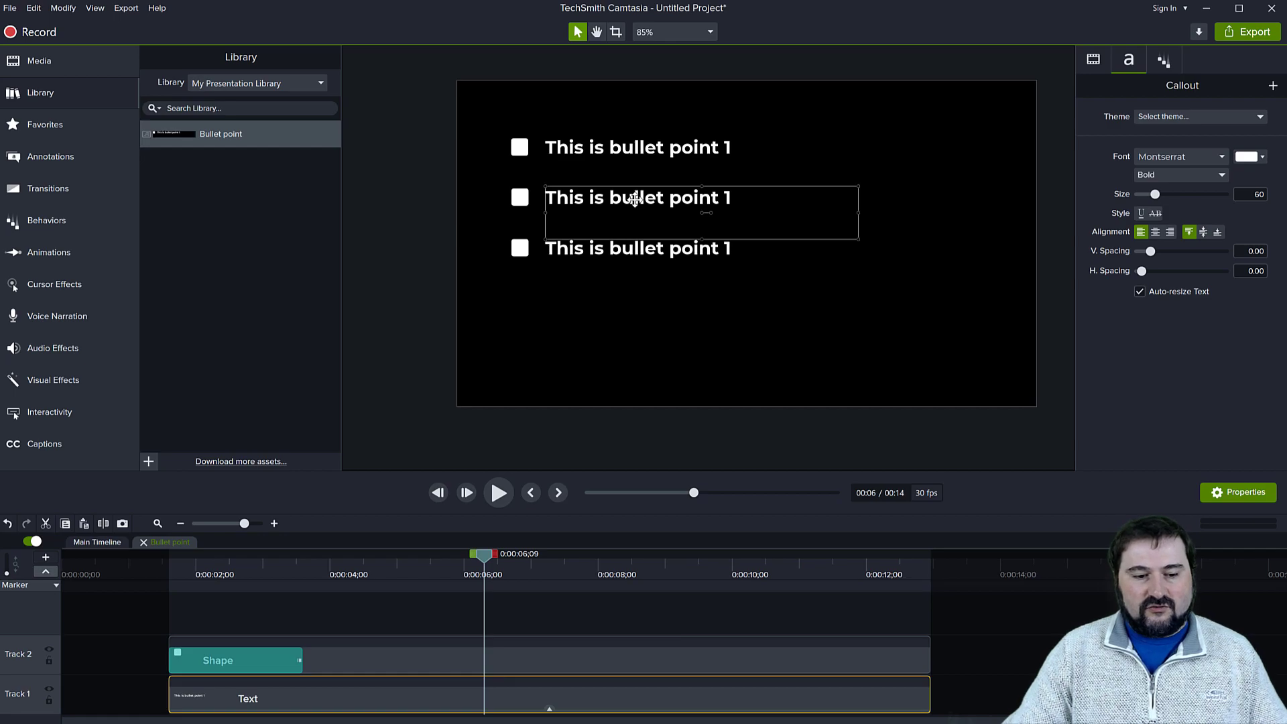
{"action": "double_click", "coordinate": [635, 199]}
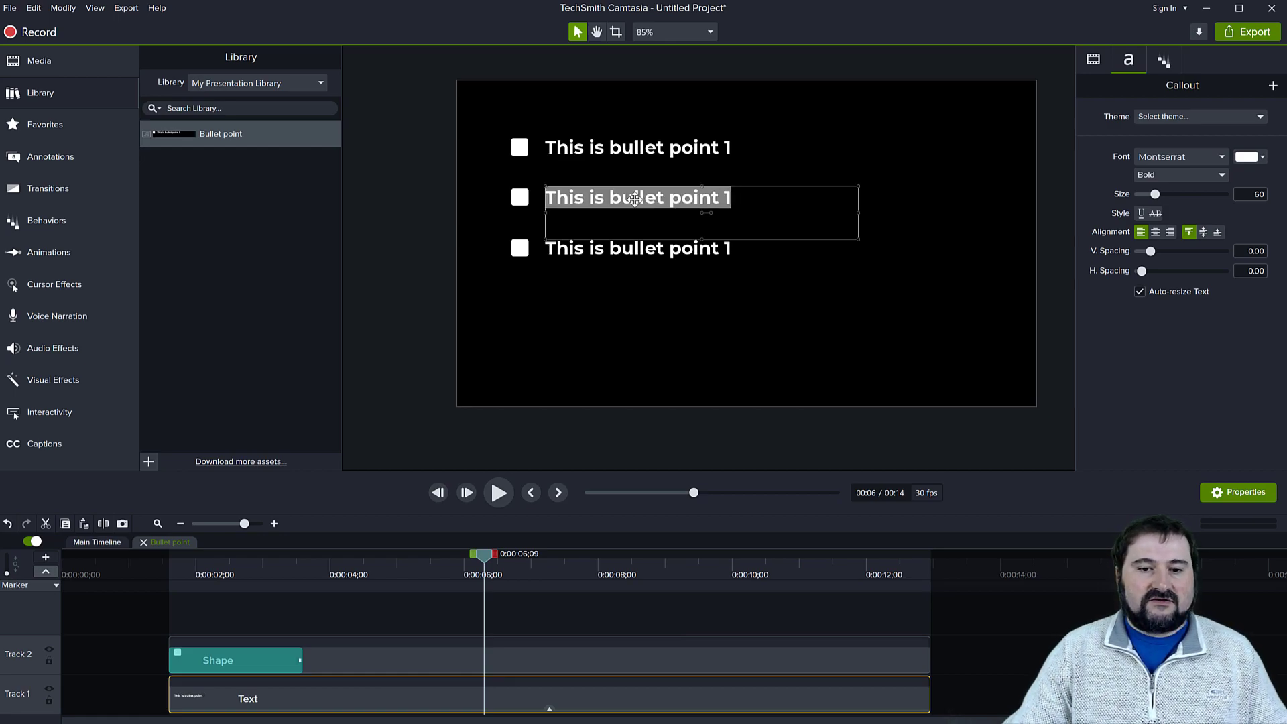
{"action": "type", "text": "B"}
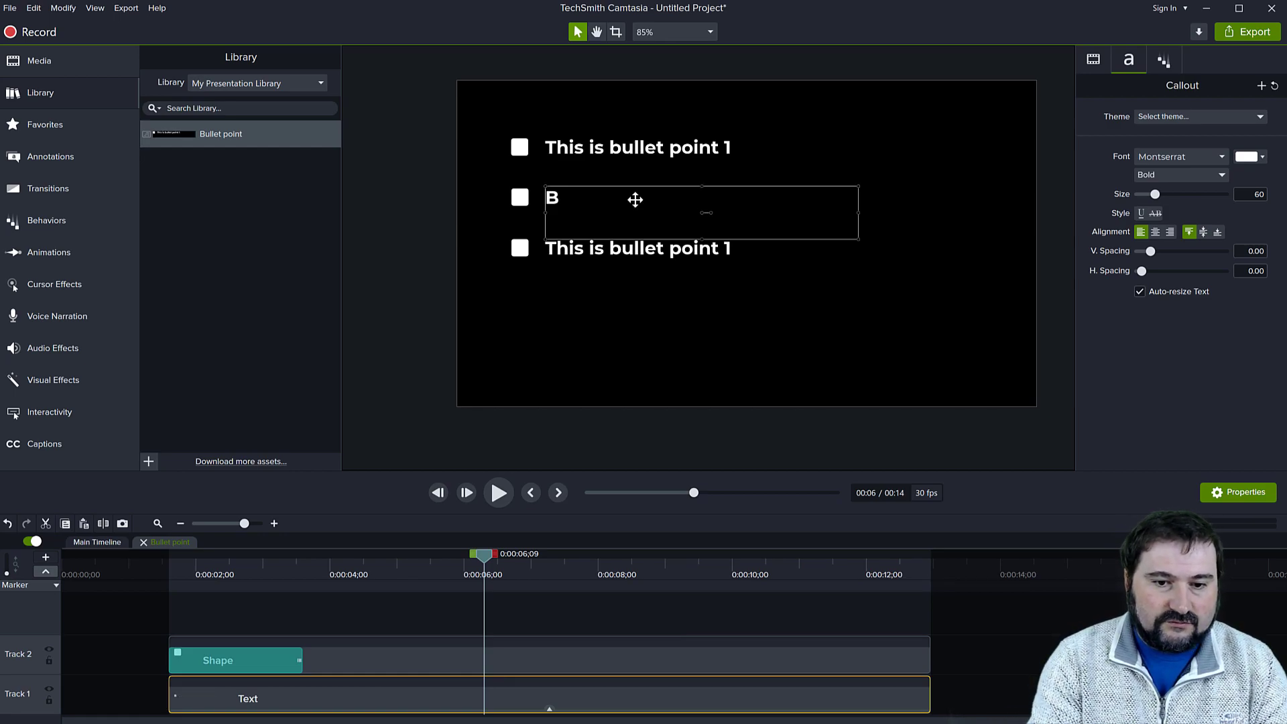
{"action": "type", "text": "ullet point 2"}
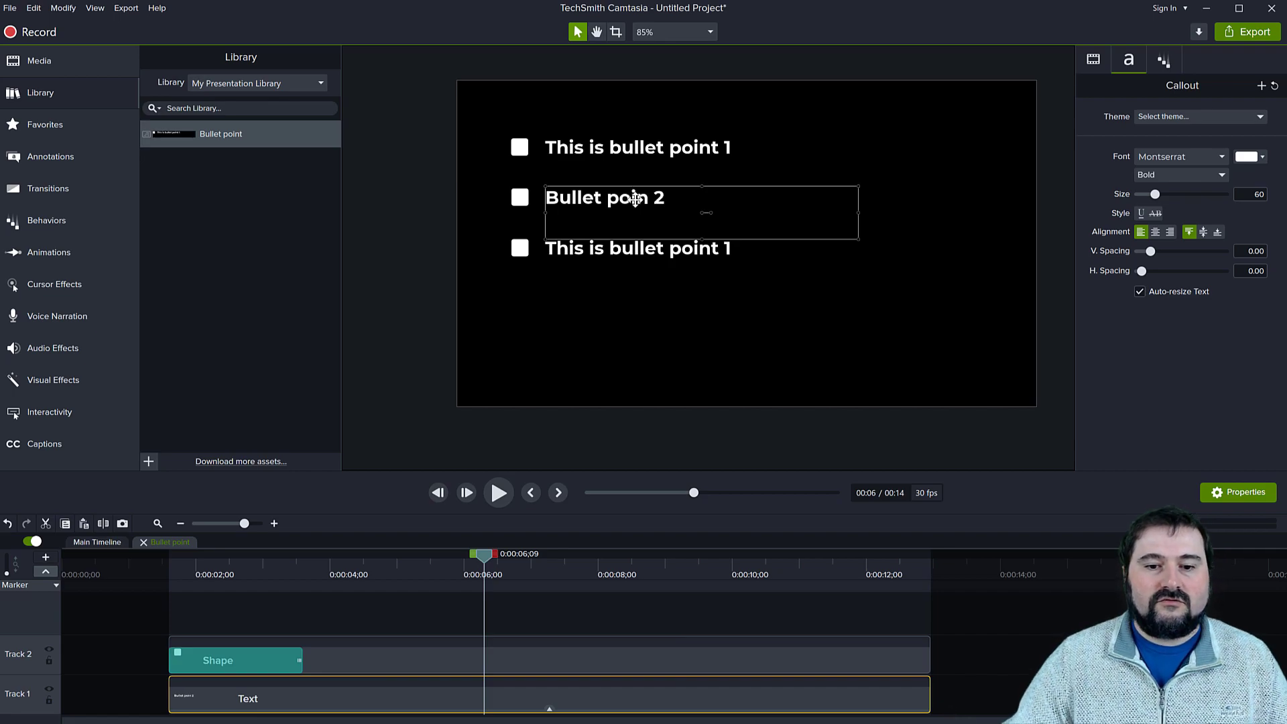
{"action": "key", "text": "Left"}
{"action": "type", "text": "t"}
{"action": "key", "text": "BackSpace"}
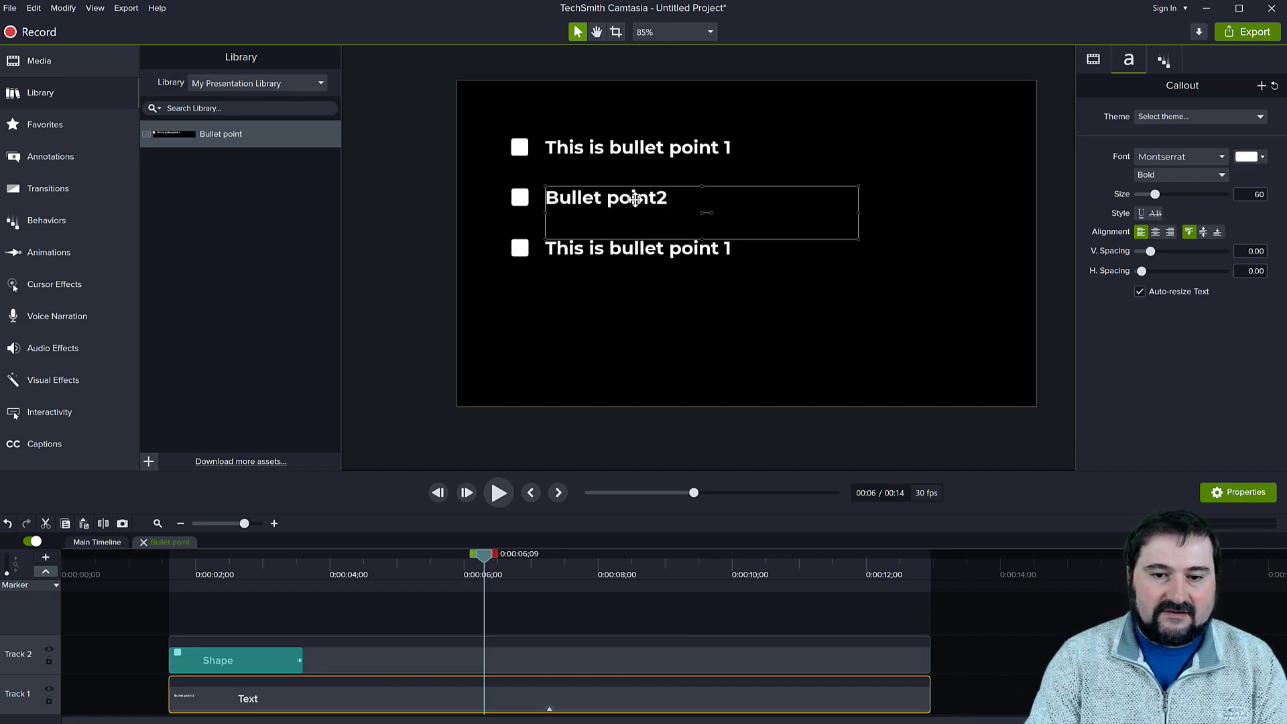
{"action": "left_click", "coordinate": [422, 257]}
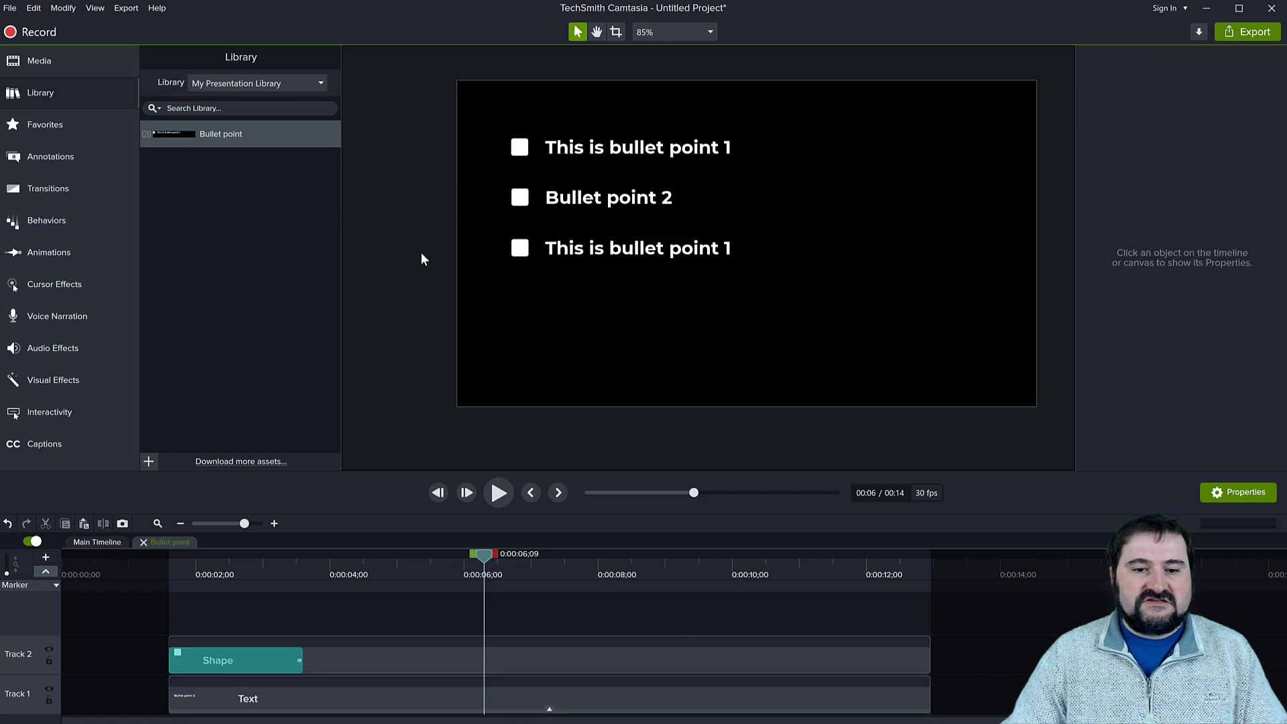
{"action": "left_click", "coordinate": [143, 542]}
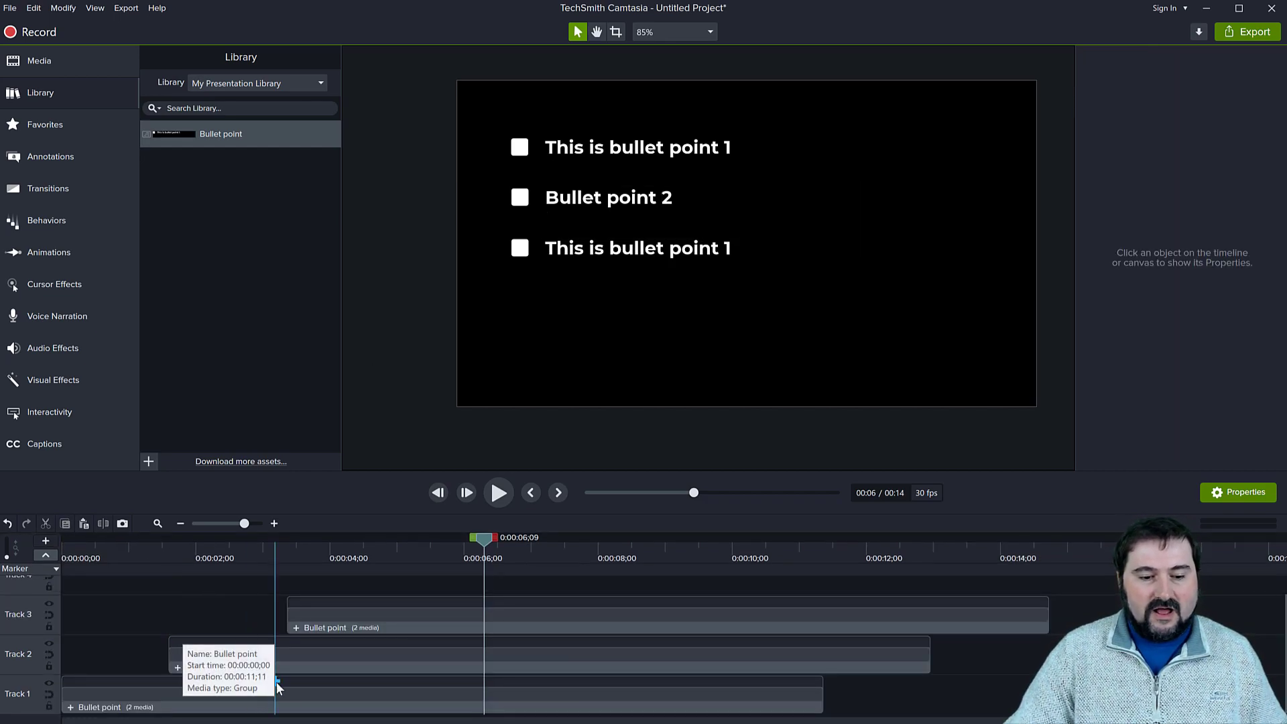
Step: Change the text of the Bullet point group on Track 3 to "Bullet point 3"
{"action": "left_click", "coordinate": [300, 661]}
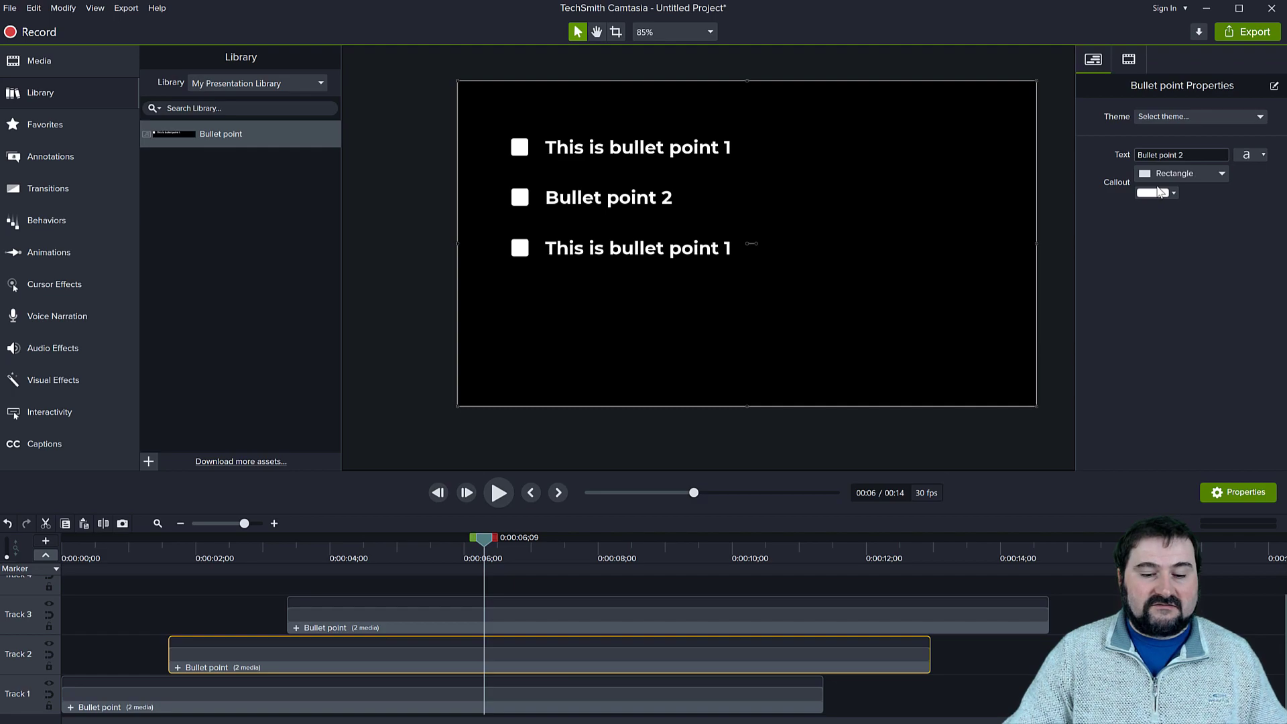
{"action": "left_click", "coordinate": [724, 618]}
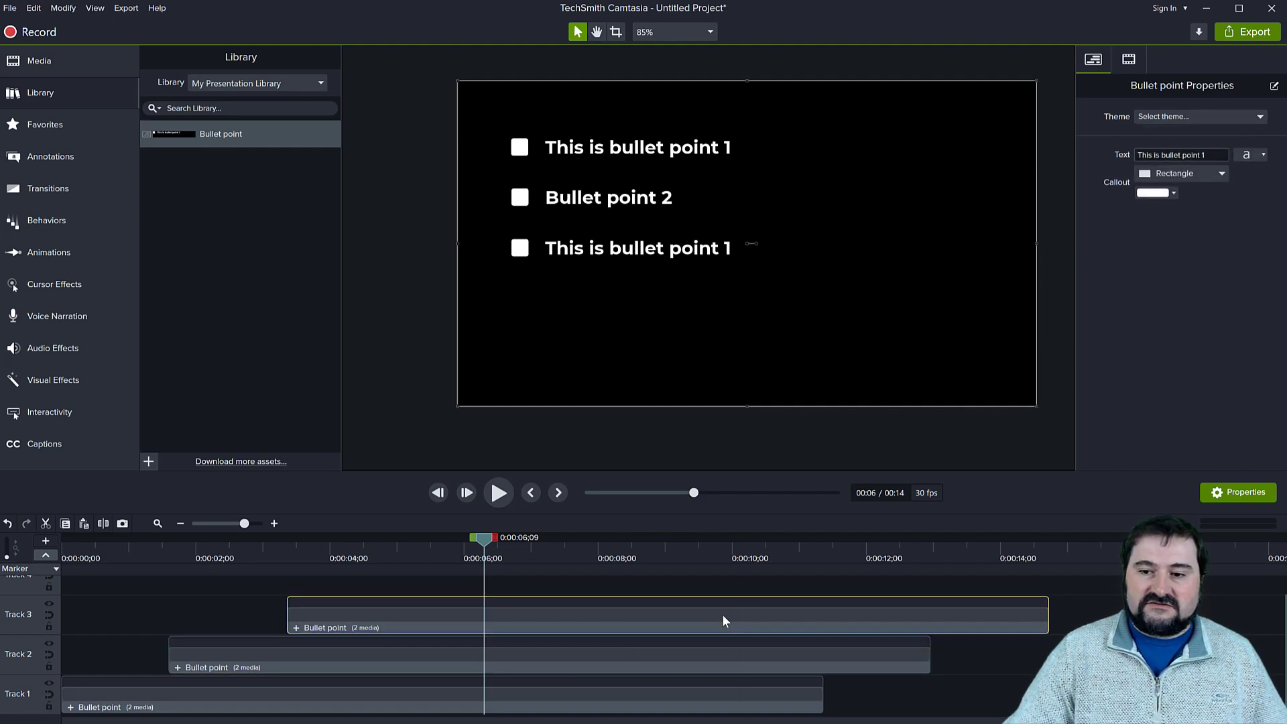
{"action": "left_click", "coordinate": [1219, 156]}
{"action": "key", "text": "ctrl+a"}
{"action": "type", "text": "Bullet point 3"}
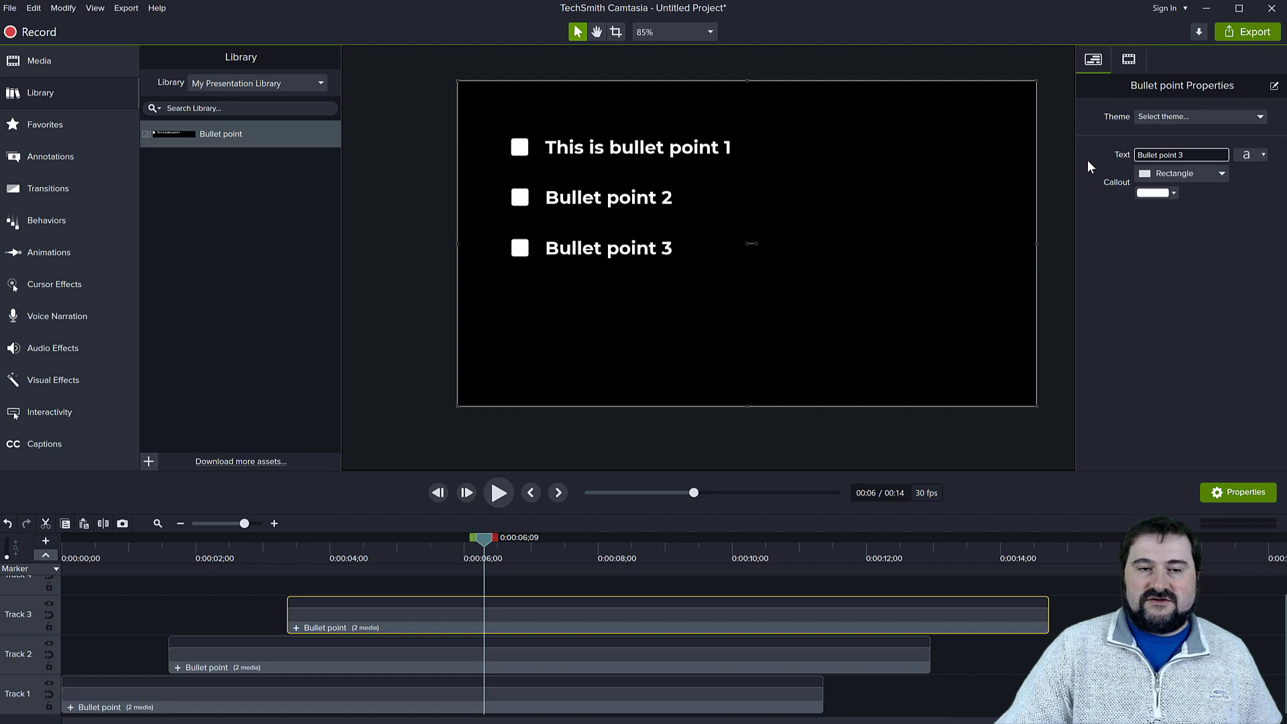
{"action": "left_click", "coordinate": [430, 126]}
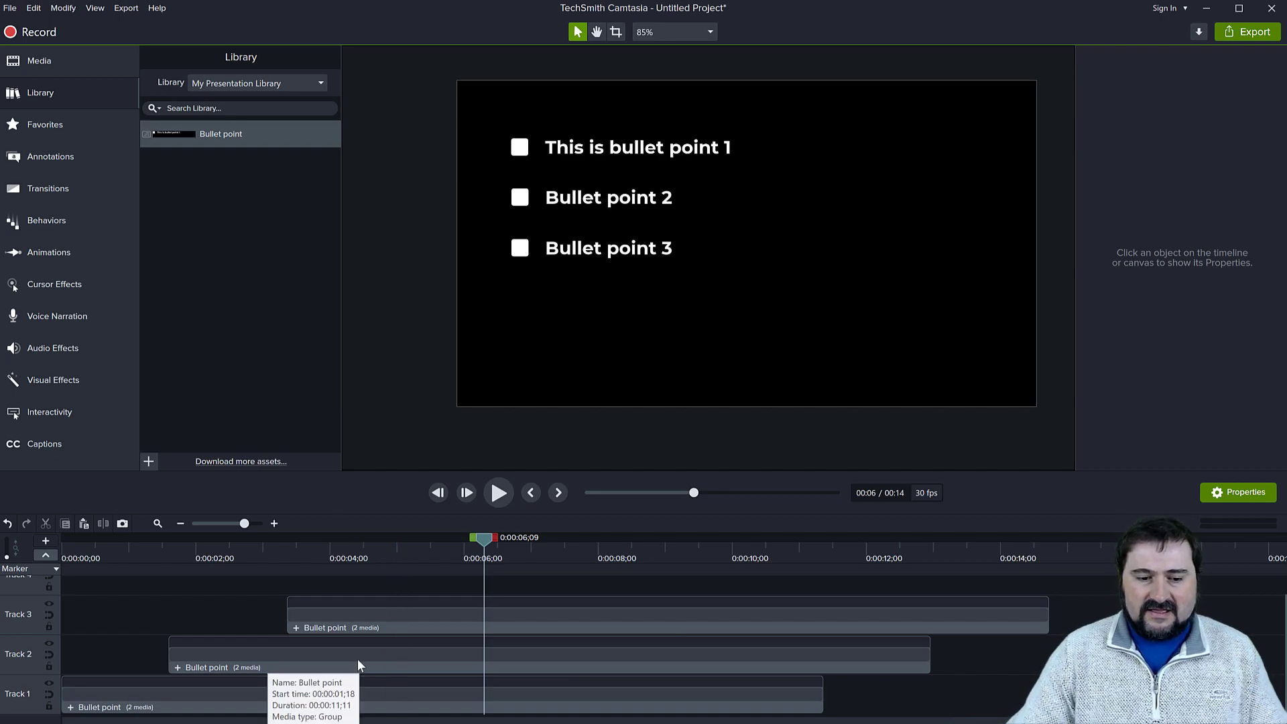
Step: Move the Bullet point groups on Tracks 2 and 3 to the timeline start and play all three bullets from the beginning
{"action": "left_click_drag", "start_coordinate": [371, 655], "coordinate": [233, 670]}
{"action": "left_click_drag", "start_coordinate": [396, 620], "coordinate": [146, 613]}
{"action": "left_click_drag", "start_coordinate": [485, 549], "coordinate": [64, 559]}
{"action": "left_click", "coordinate": [499, 492]}
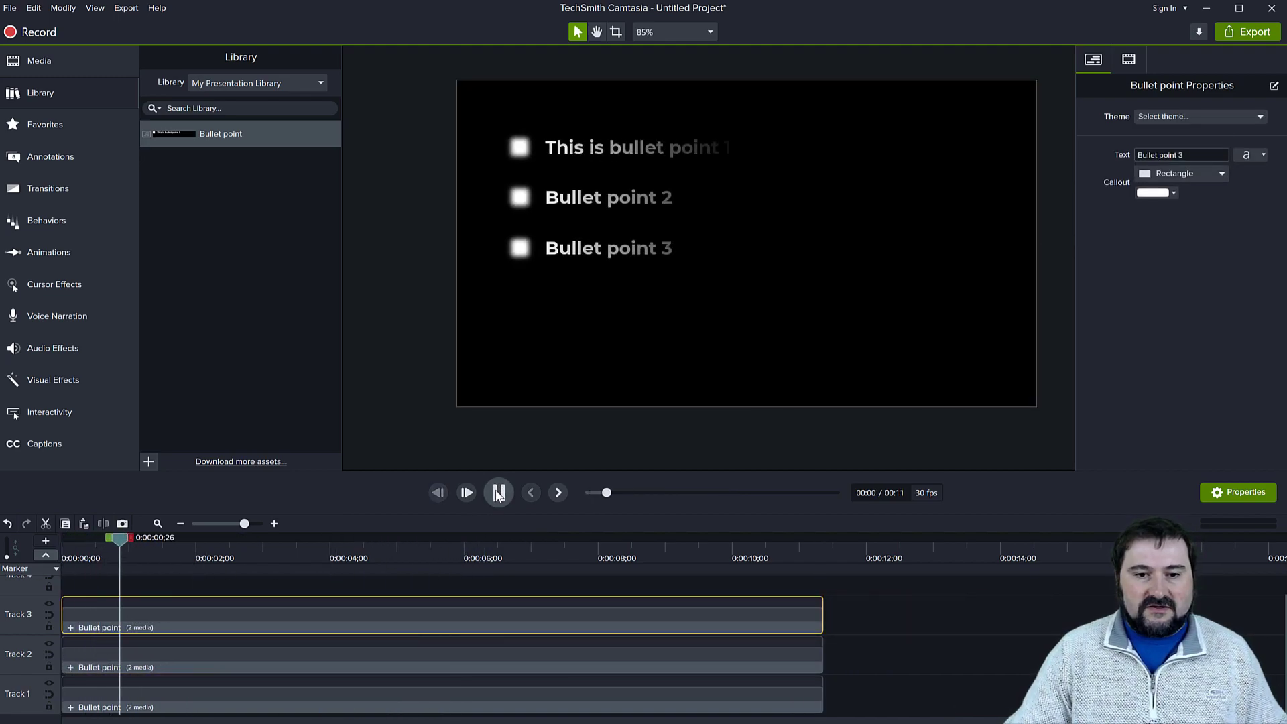
{"action": "left_click", "coordinate": [499, 494]}
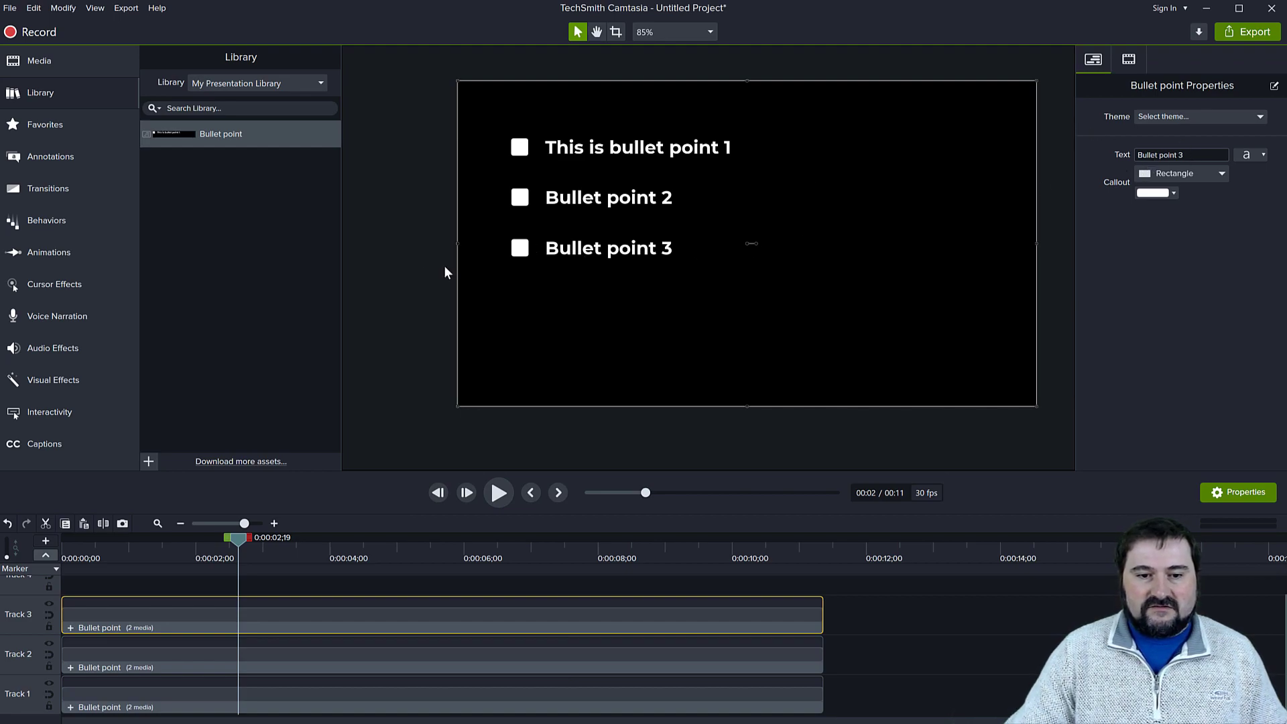
Step: Combine the three Bullet point groups on Tracks 1, 2 and 3 into a single group
{"action": "left_click", "coordinate": [292, 663]}
{"action": "left_click", "coordinate": [298, 704]}
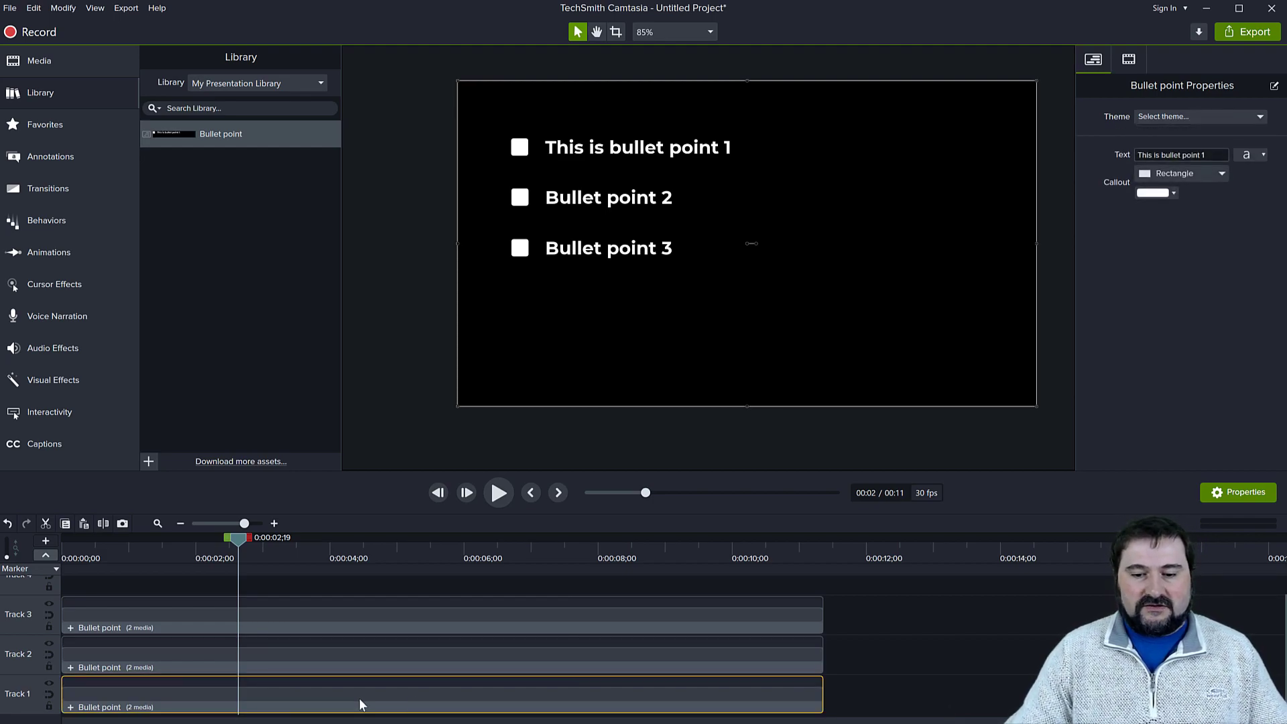
{"action": "left_click", "coordinate": [871, 615]}
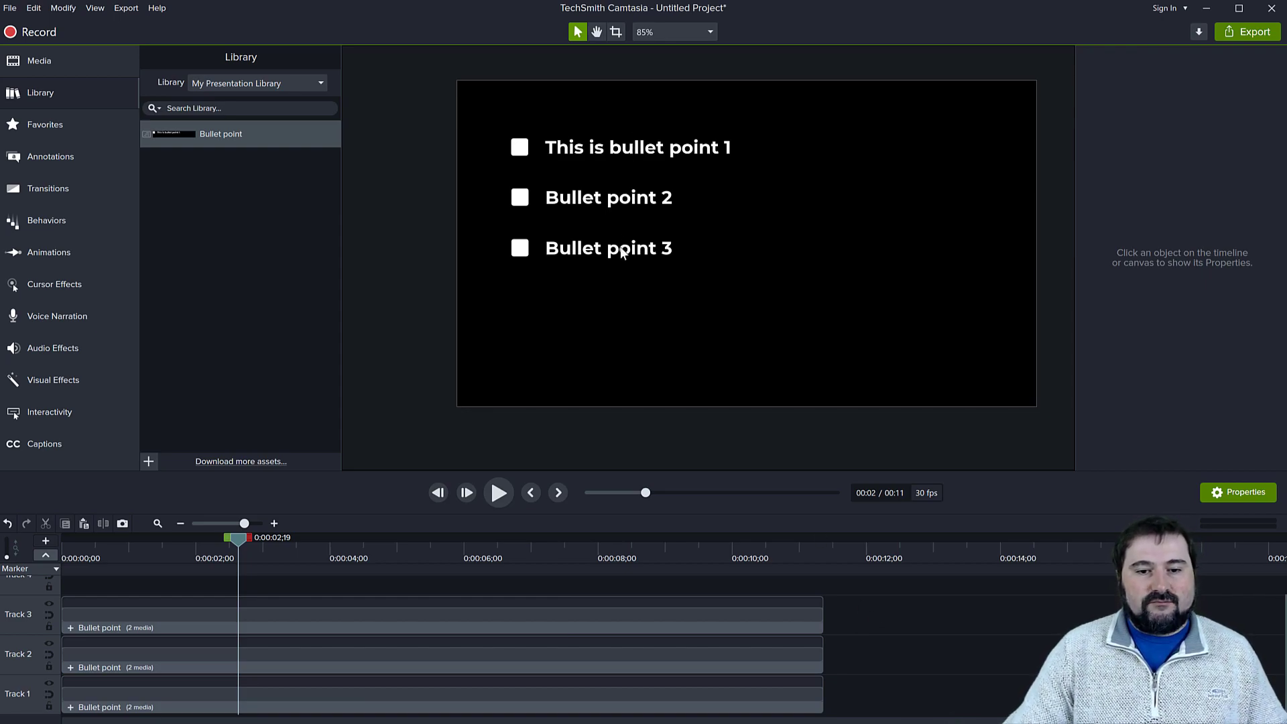
{"action": "left_click_drag", "start_coordinate": [895, 610], "coordinate": [598, 694]}
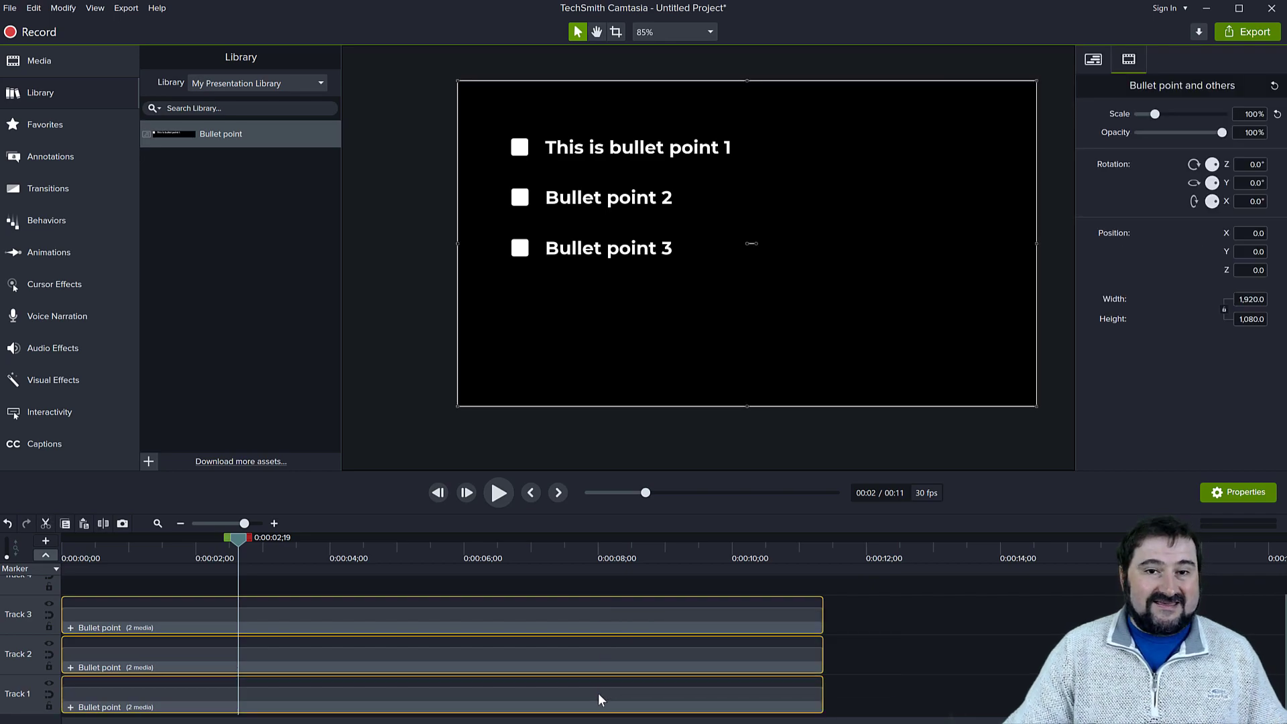
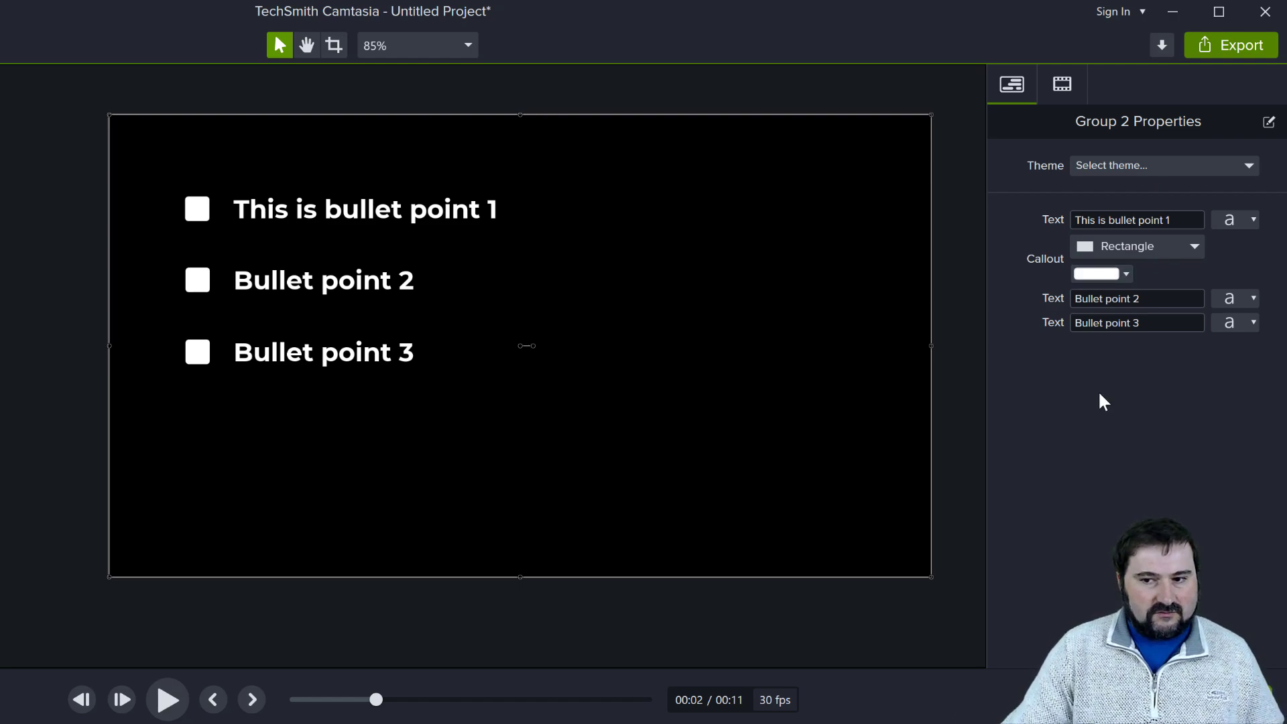
Step: Replace the combined group's linked Callout quick property with three separate Callout properties, each placed directly after its bullet's Text property
{"action": "left_click", "coordinate": [1269, 124]}
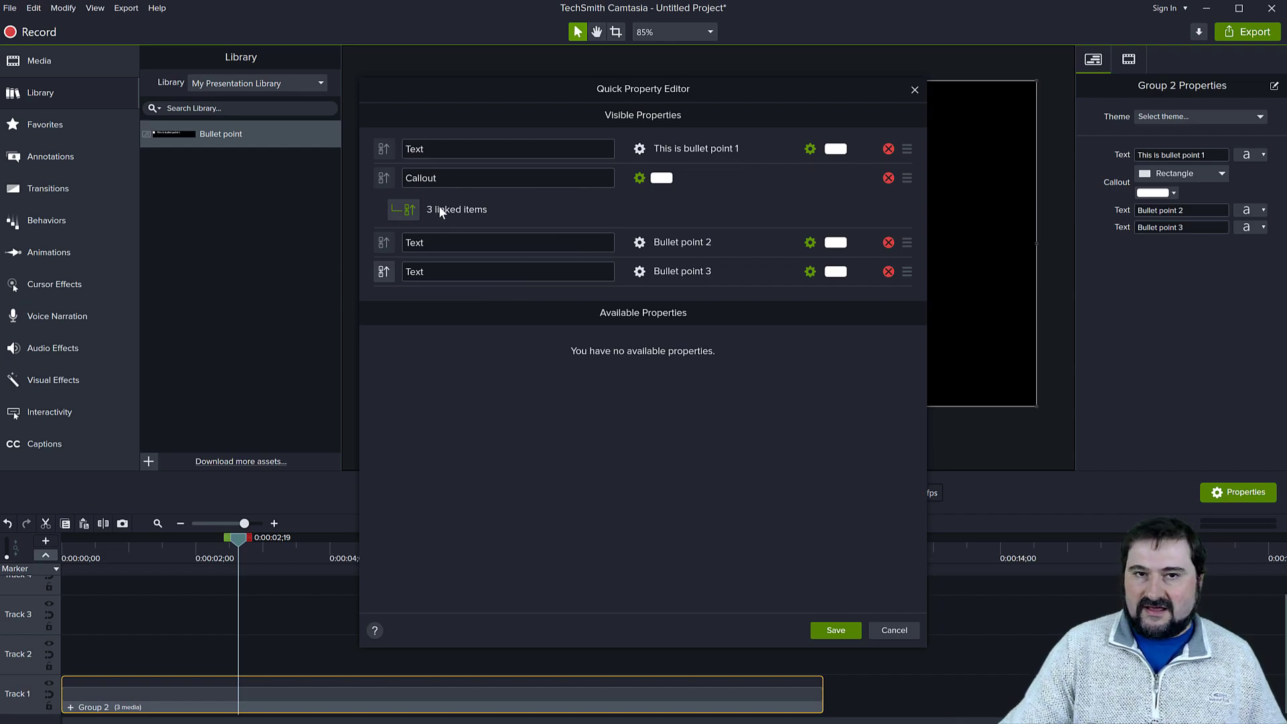
{"action": "left_click", "coordinate": [889, 179]}
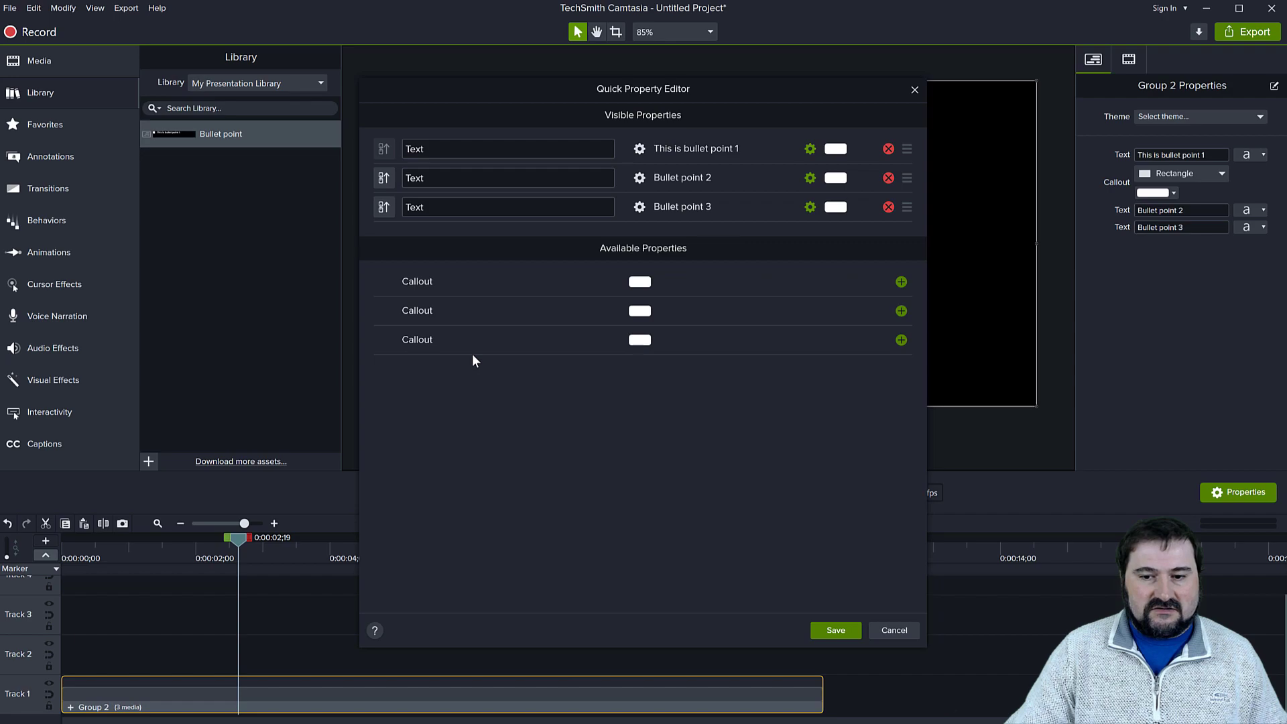
{"action": "left_click", "coordinate": [901, 281]}
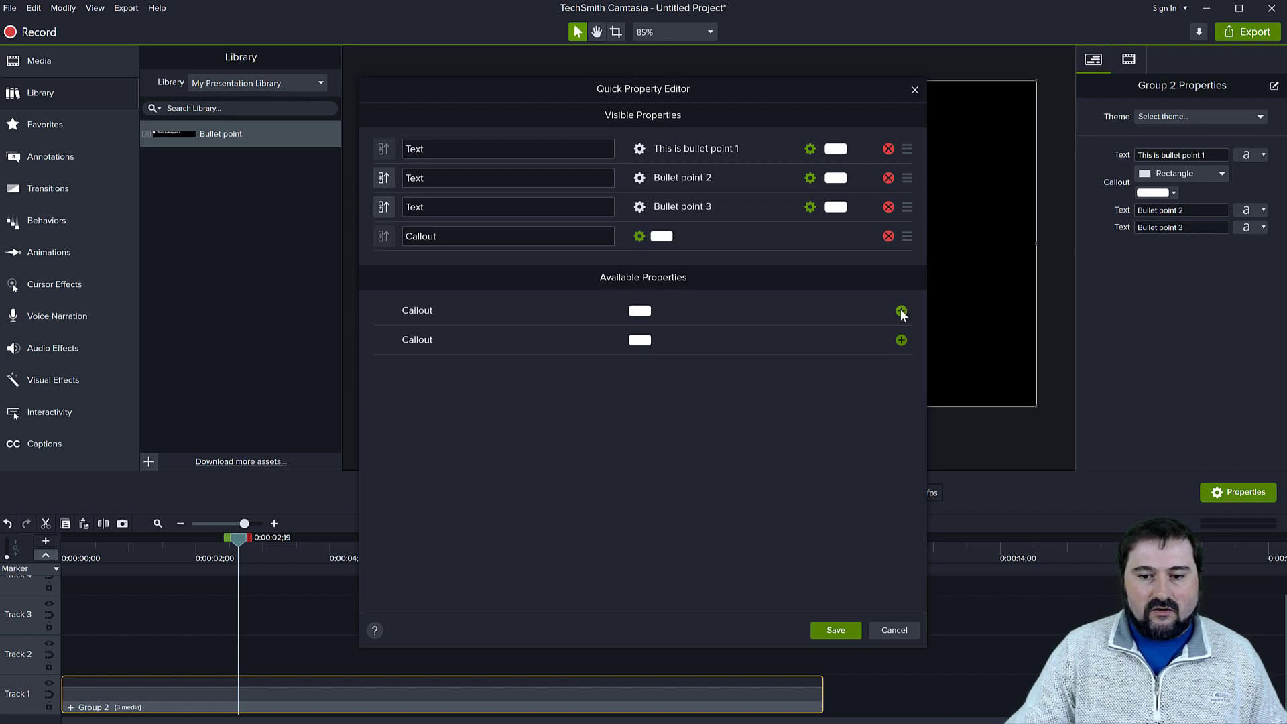
{"action": "left_click", "coordinate": [901, 311]}
{"action": "left_click", "coordinate": [901, 340]}
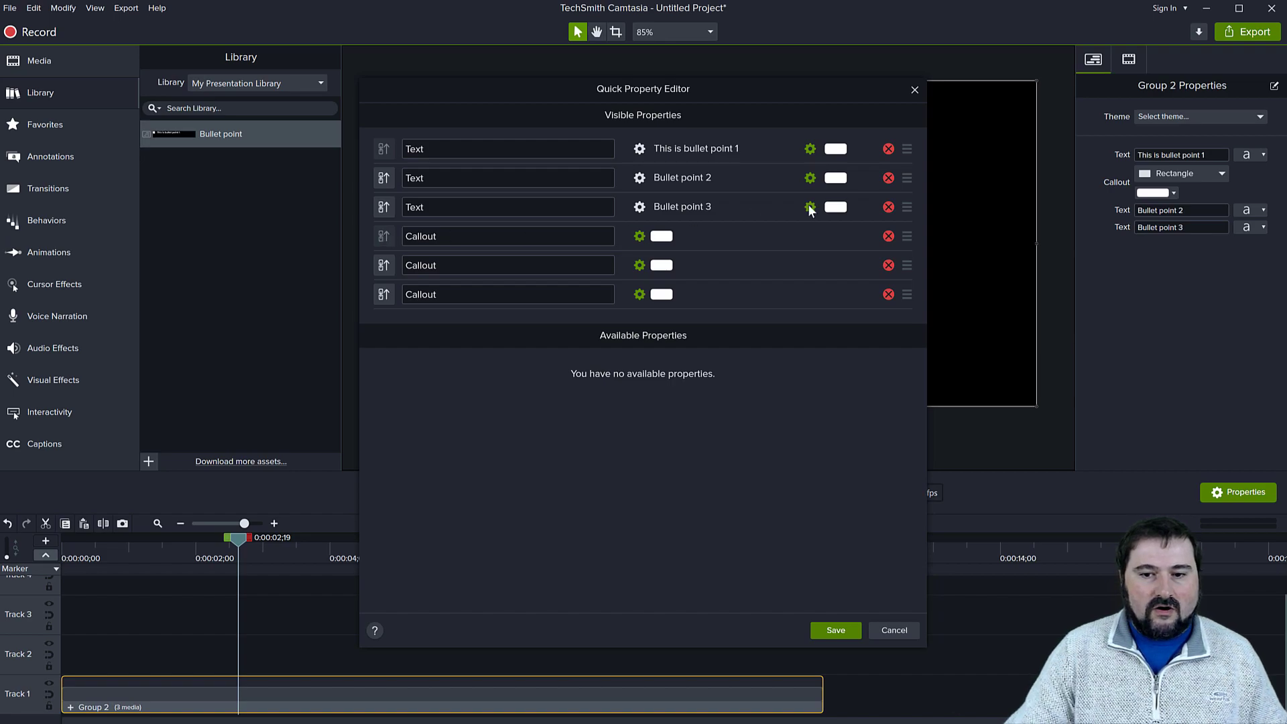
{"action": "left_click_drag", "start_coordinate": [906, 236], "coordinate": [907, 167]}
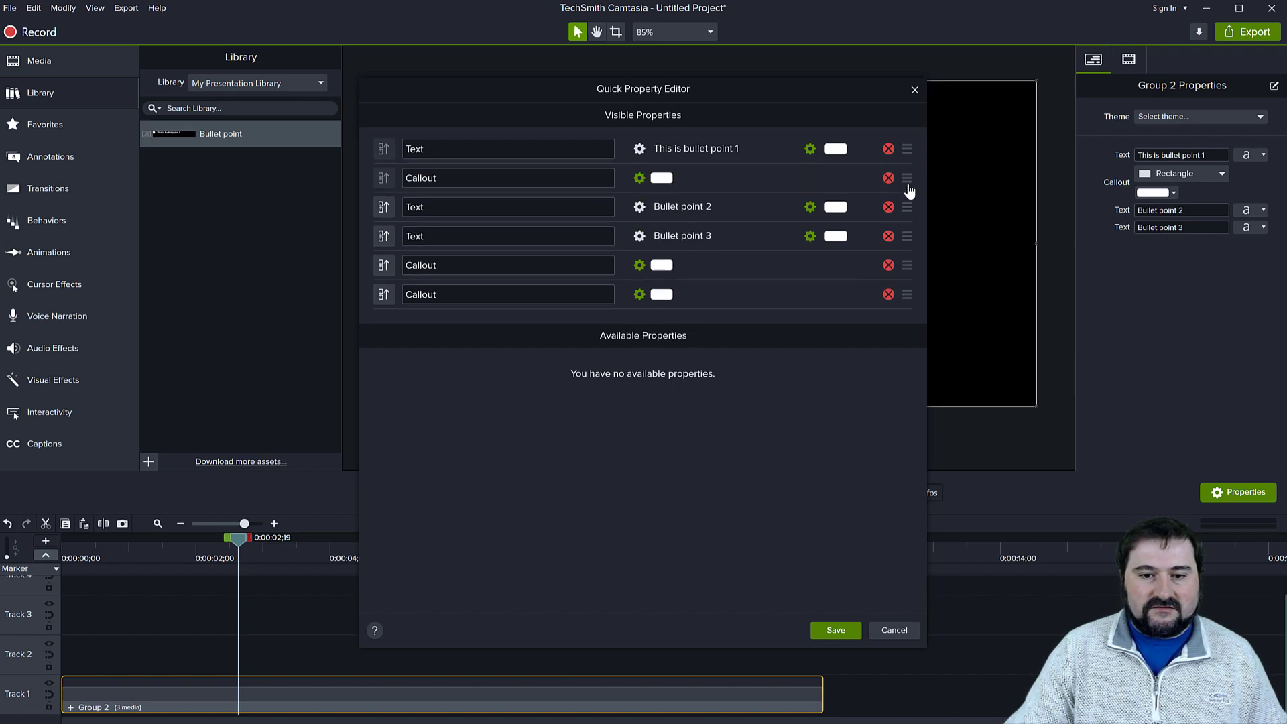
{"action": "left_click_drag", "start_coordinate": [908, 268], "coordinate": [903, 231]}
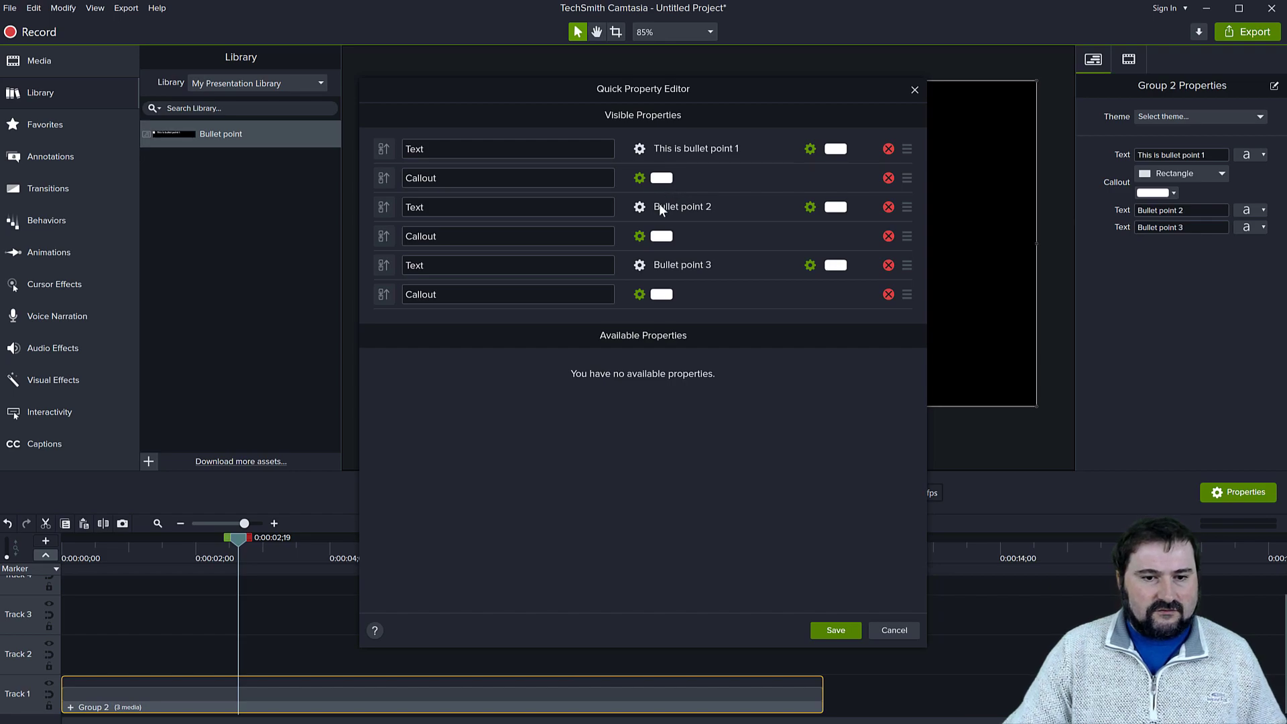
Step: Rename all three Text quick properties to "Bullet point text" and save the property changes
{"action": "left_click", "coordinate": [464, 149]}
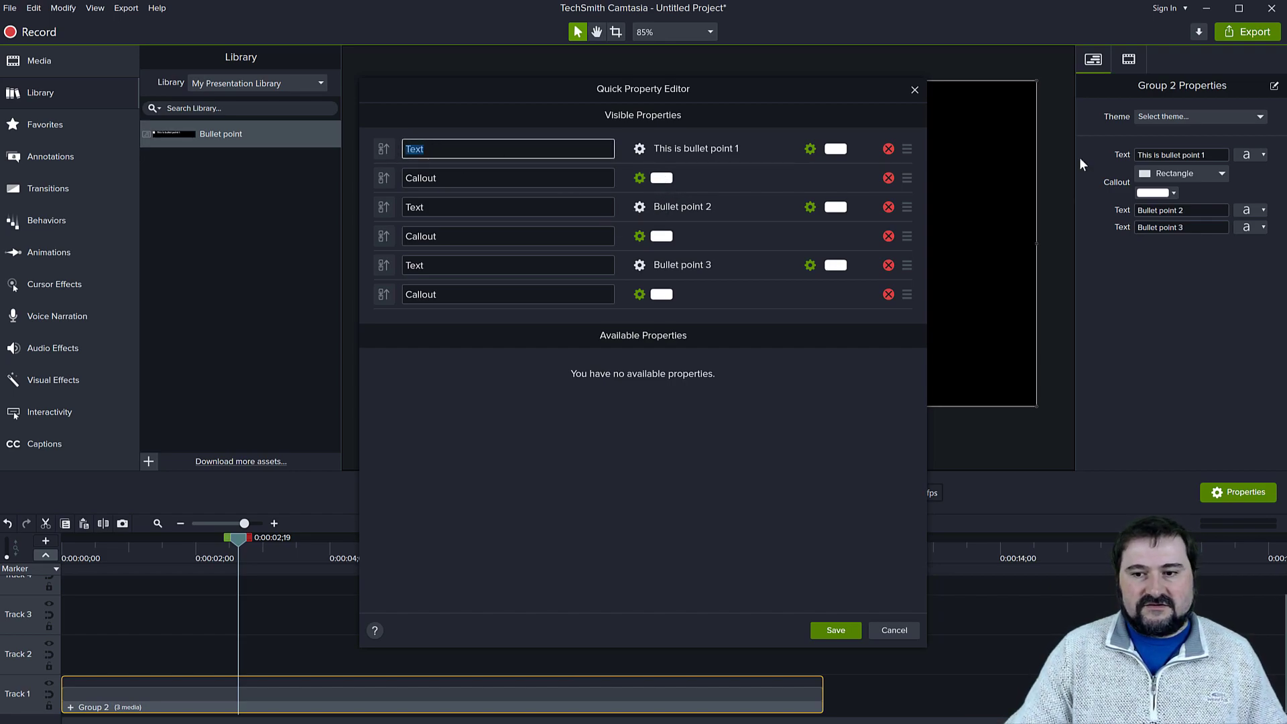
{"action": "type", "text": "Bullet point tex"}
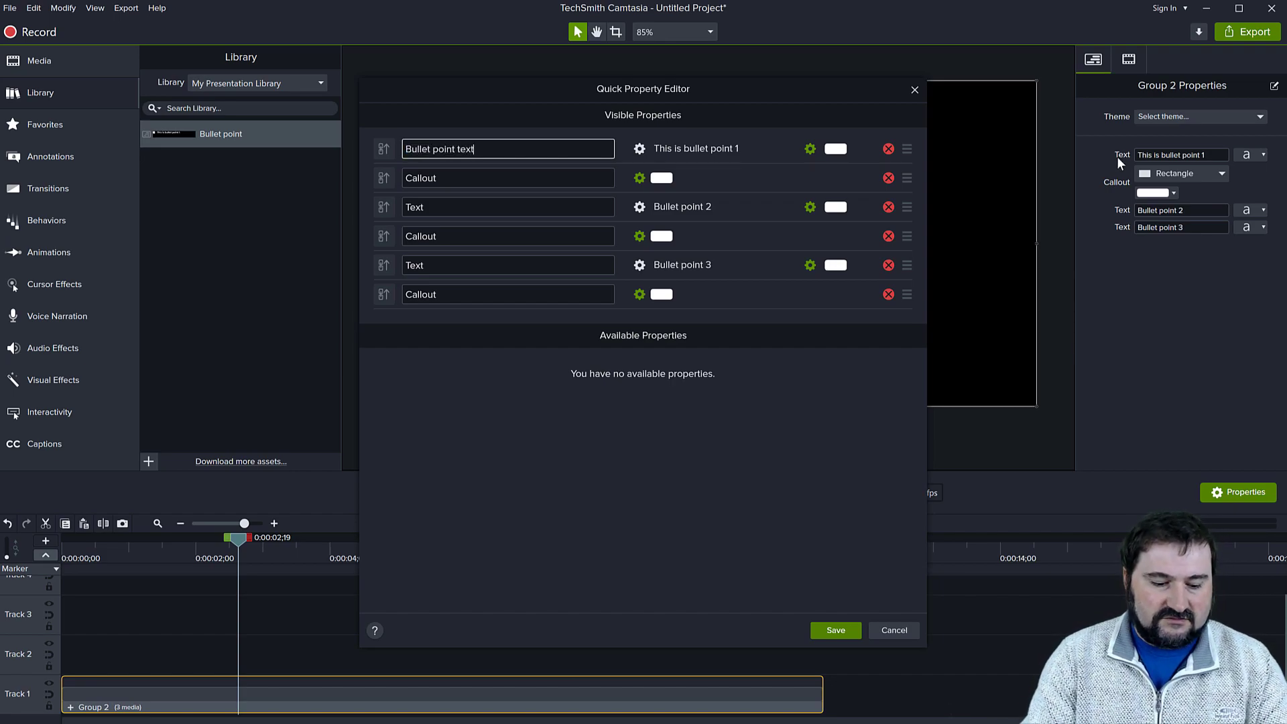
{"action": "key", "text": "ctrl+a"}
{"action": "key", "text": "ctrl+c"}
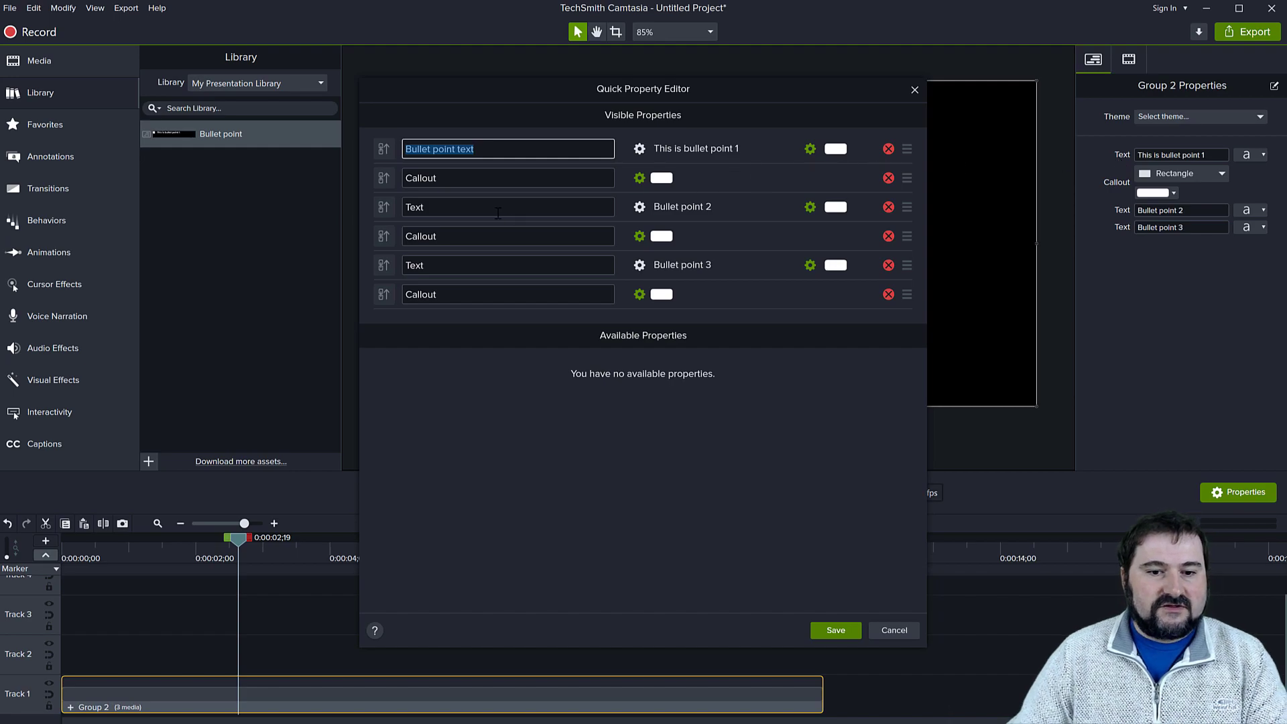
{"action": "left_click", "coordinate": [498, 212]}
{"action": "key", "text": "ctrl+v"}
{"action": "key", "text": "ctrl+v"}
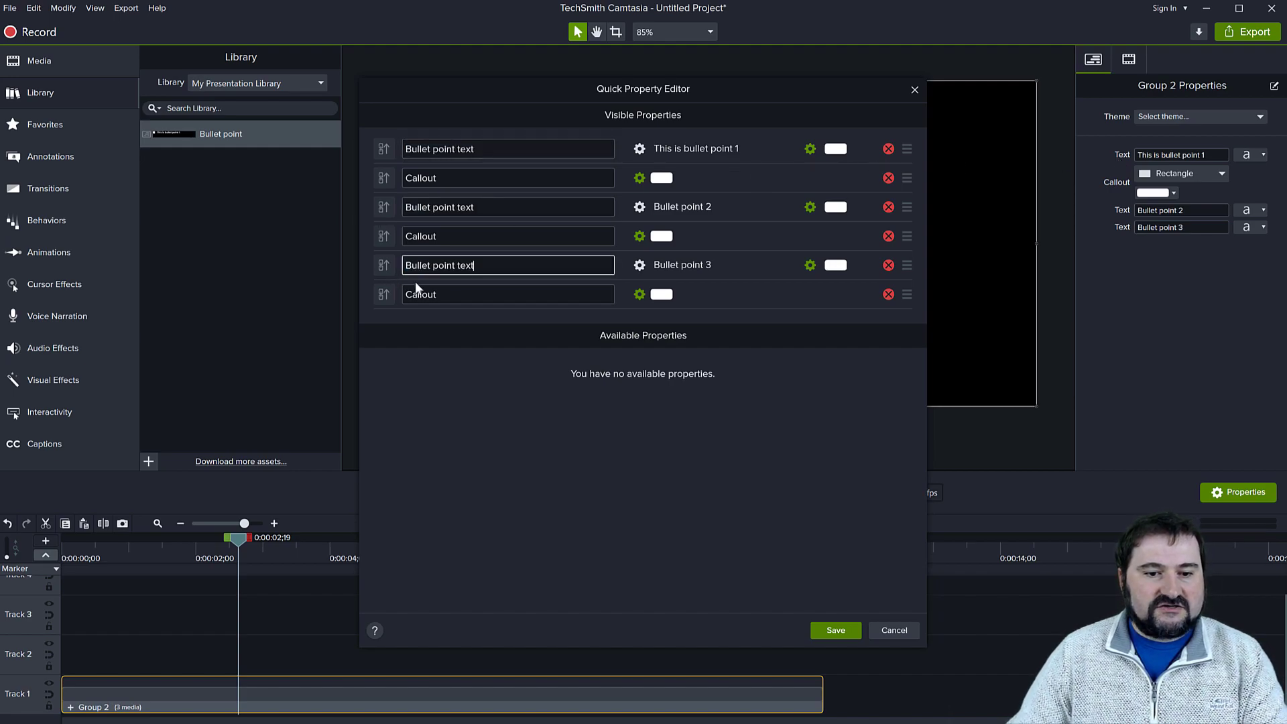
{"action": "left_click", "coordinate": [830, 631]}
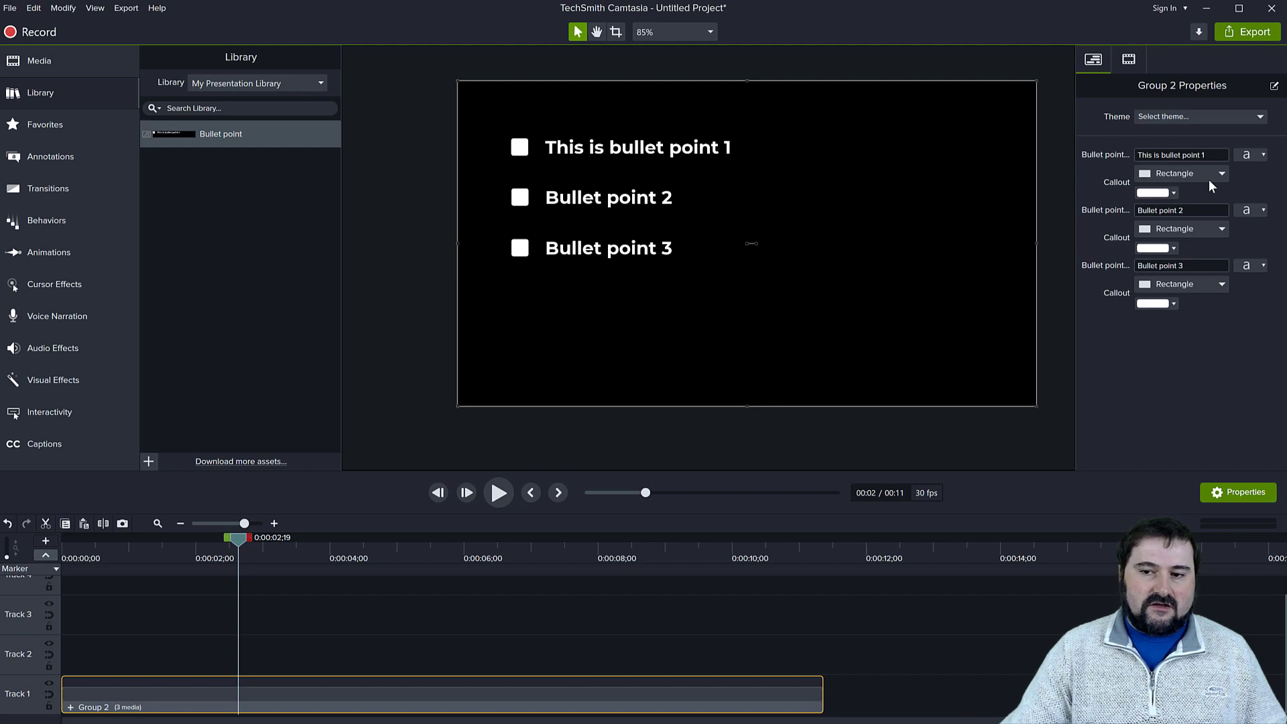
Step: Add the combined group to My Presentation Library as "Three bullet points" using canvas size
{"action": "right_click", "coordinate": [310, 704]}
{"action": "left_click", "coordinate": [256, 684]}
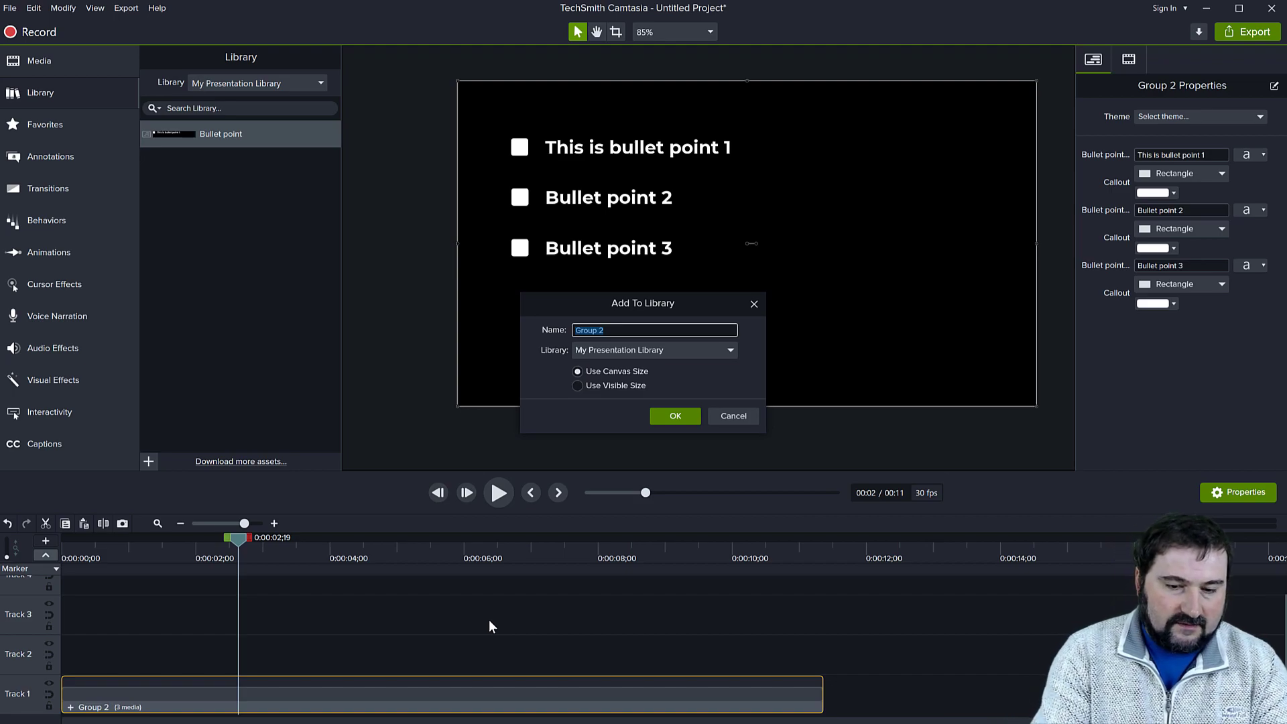
{"action": "type", "text": "Three bullet poi"}
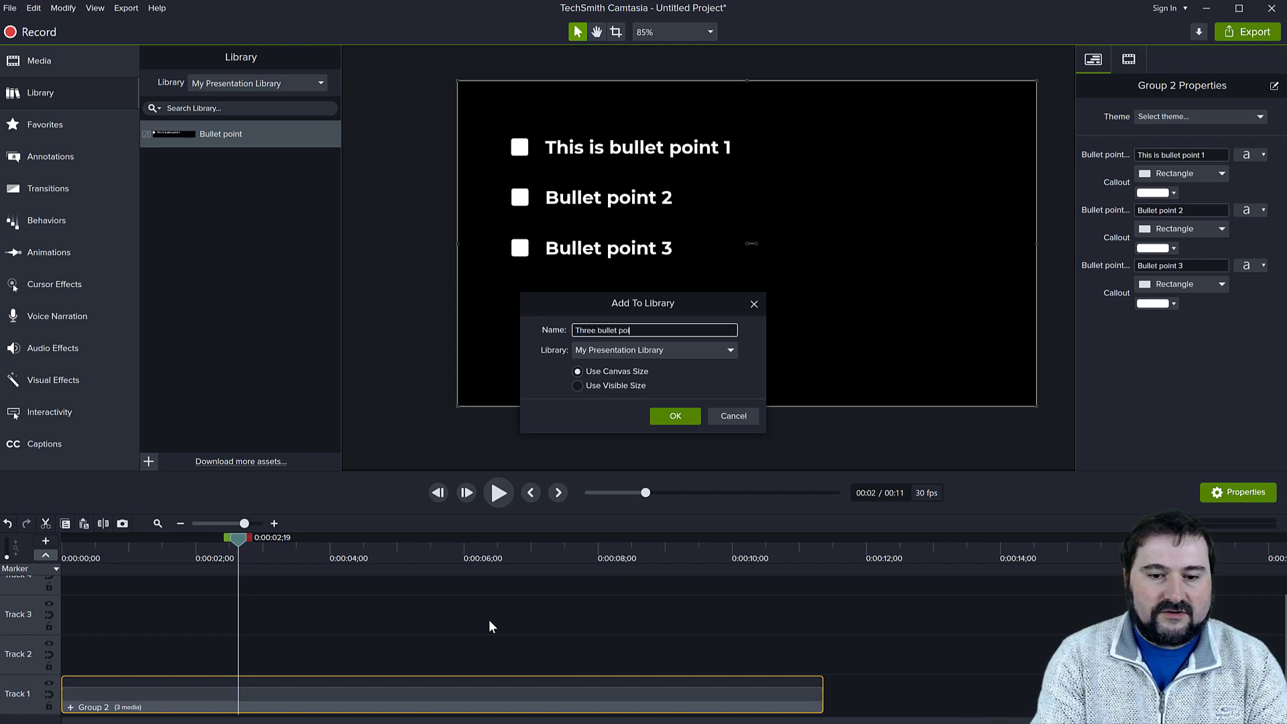
{"action": "type", "text": "nts"}
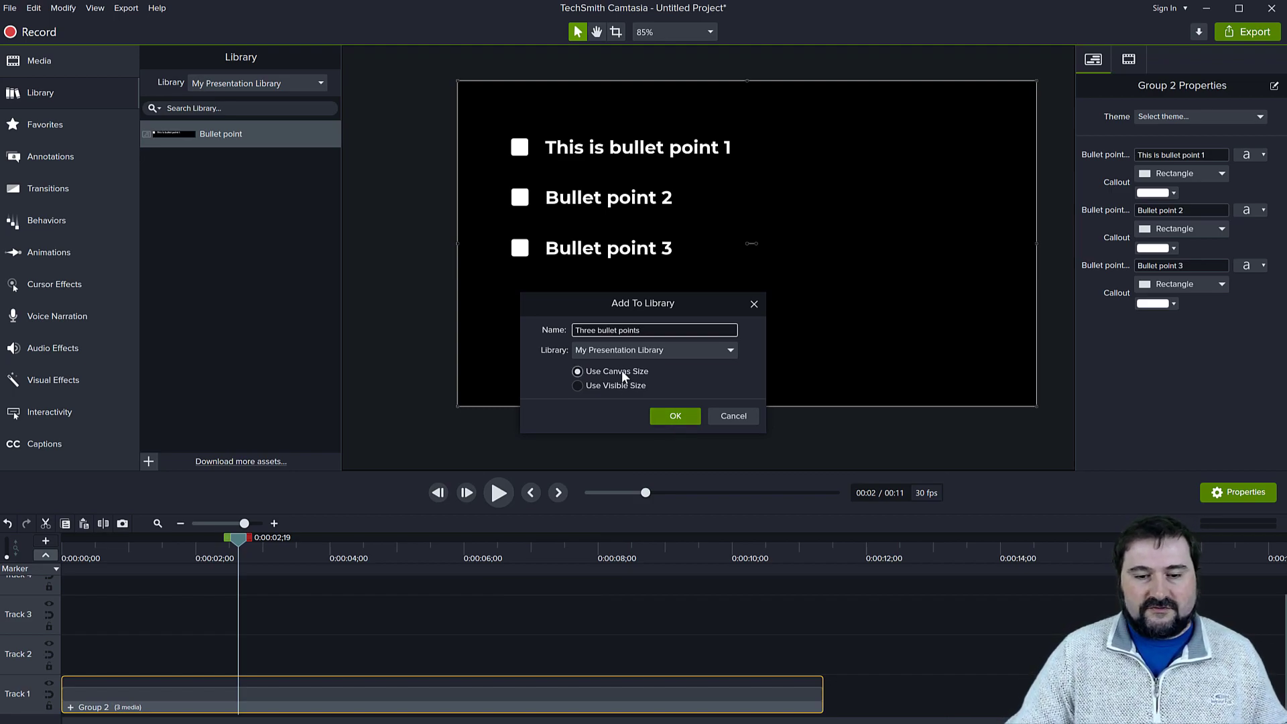
{"action": "left_click", "coordinate": [678, 416]}
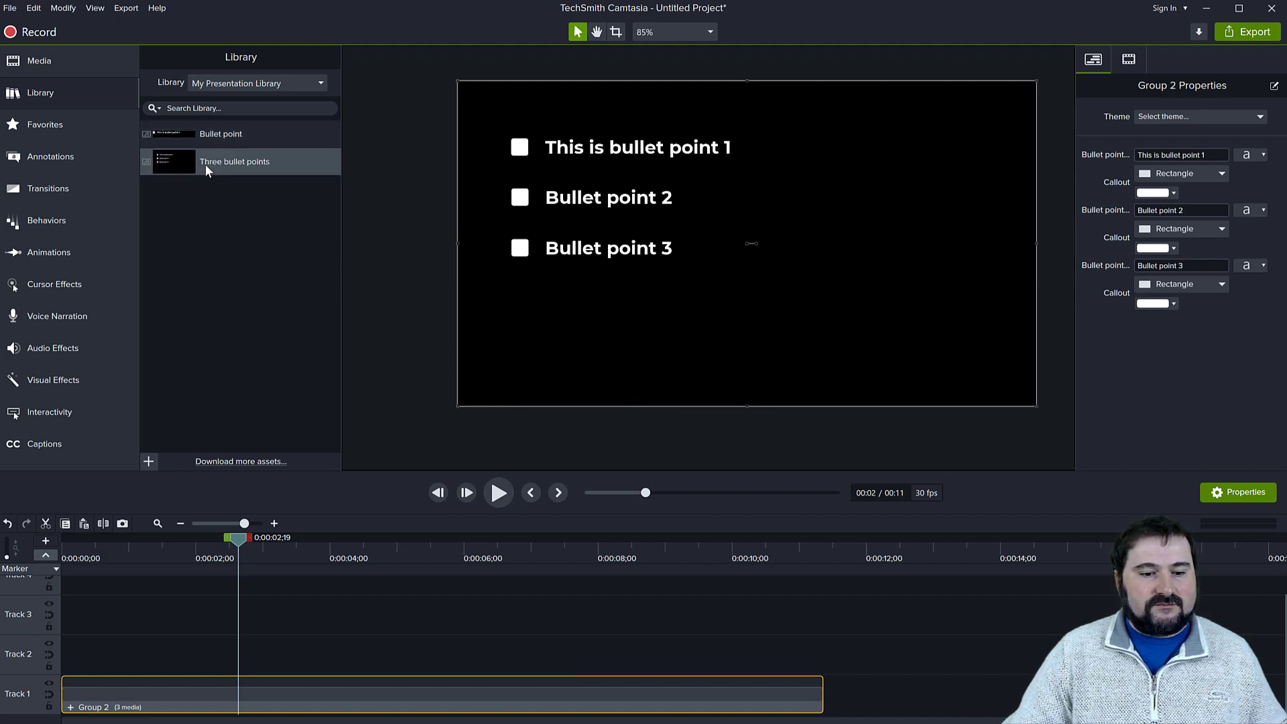
Step: Place the Three bullet points library asset on Track 1, starting at about 22 seconds
{"action": "scroll", "coordinate": [385, 563], "scroll_direction": "down", "scroll_amount": 3}
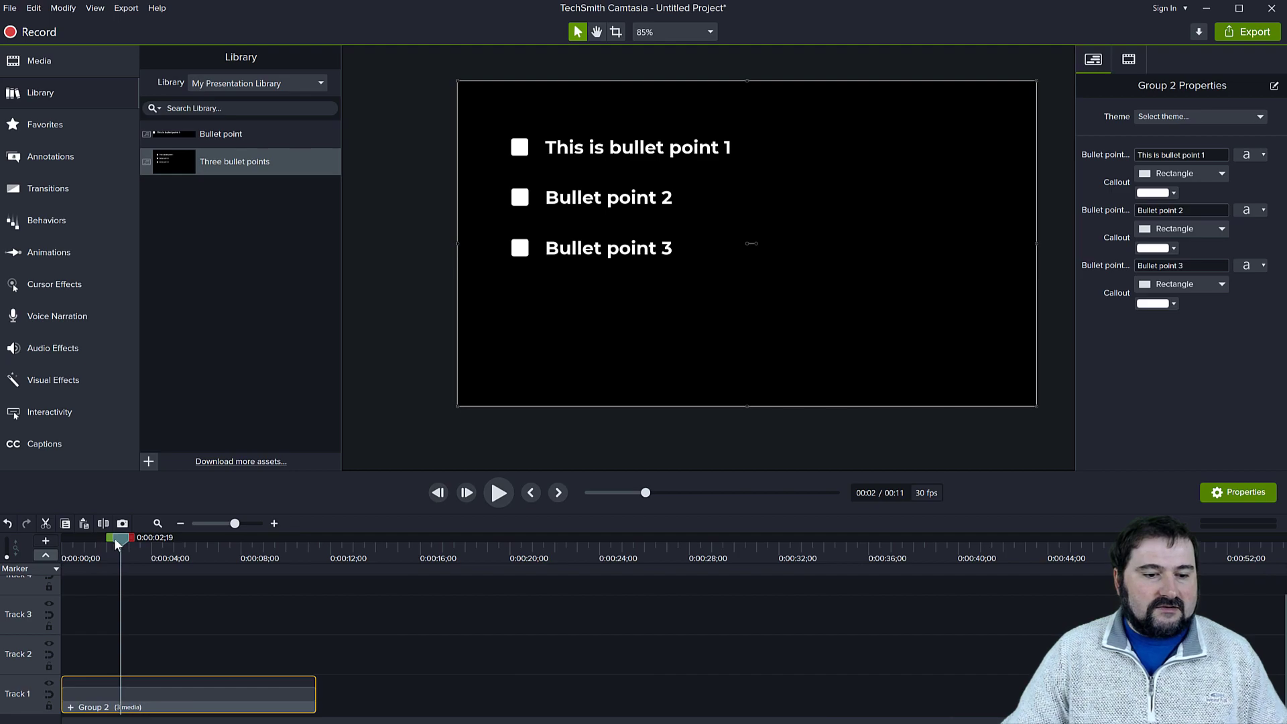
{"action": "left_click_drag", "start_coordinate": [116, 540], "coordinate": [634, 546]}
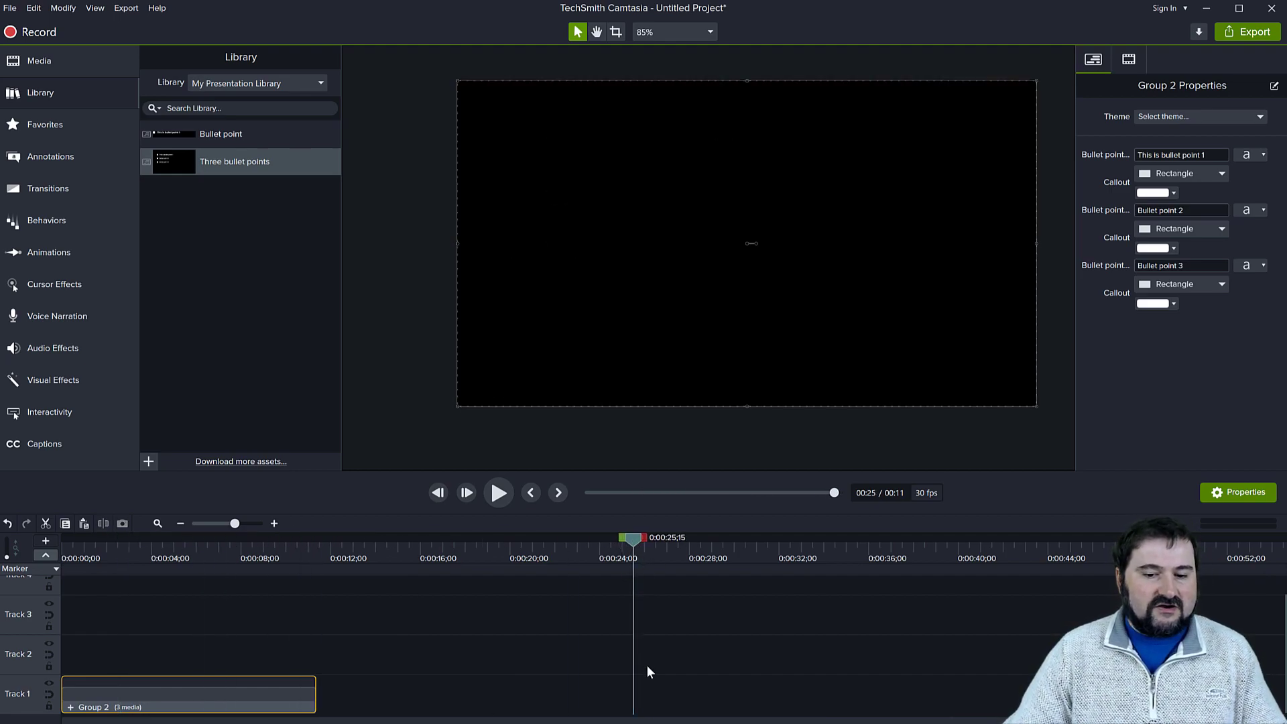
{"action": "left_click_drag", "start_coordinate": [168, 159], "coordinate": [562, 704]}
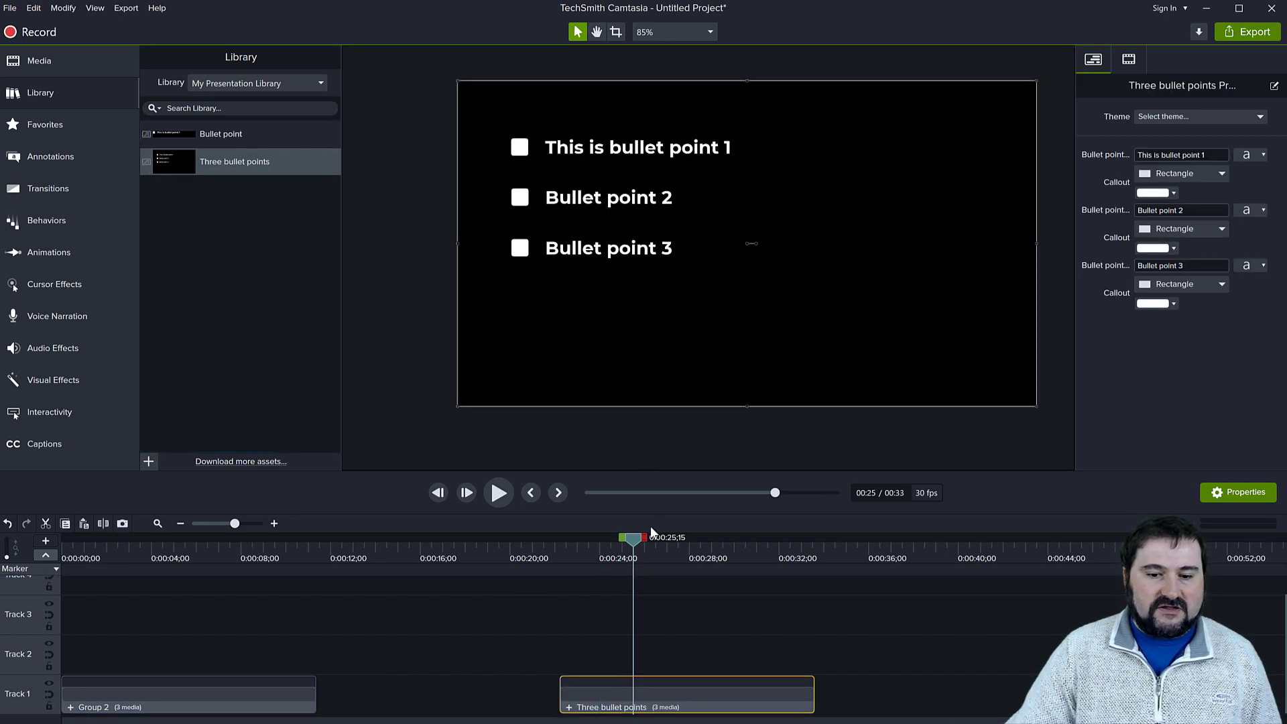
{"action": "mouse_move", "coordinate": [636, 546]}
{"action": "left_mouse_down"}
{"action": "mouse_move", "coordinate": [558, 553]}
{"action": "mouse_move", "coordinate": [614, 553]}
{"action": "left_mouse_up"}
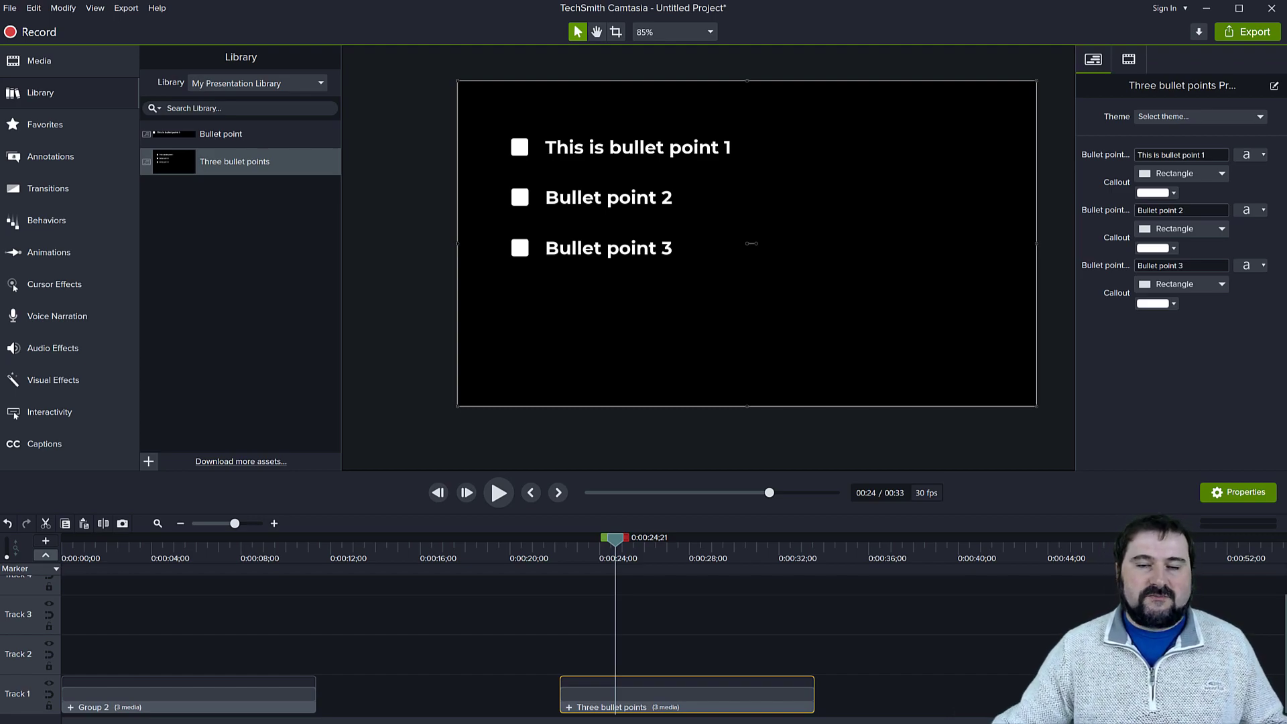
Step: Inside the Three bullet points group, stagger the second bullet to start at 0:00:24;21 and the third at about 27 seconds
{"action": "left_click", "coordinate": [569, 708]}
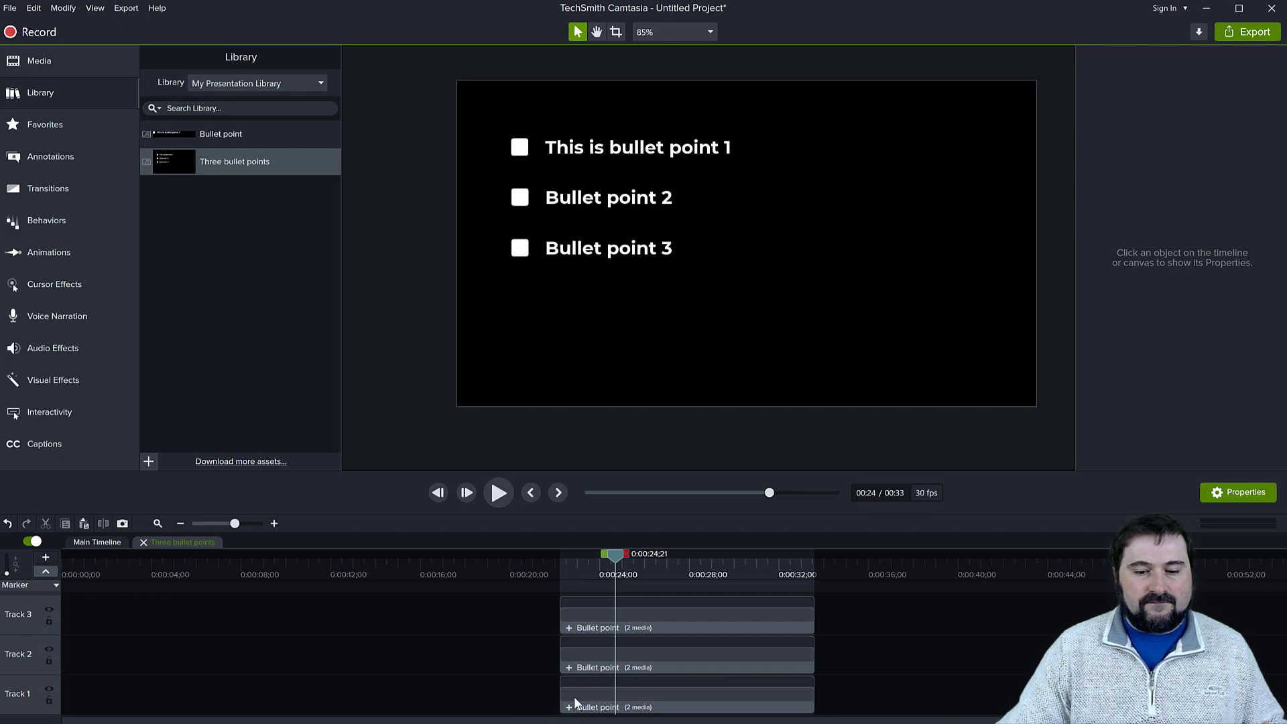
{"action": "left_click_drag", "start_coordinate": [590, 658], "coordinate": [645, 658]}
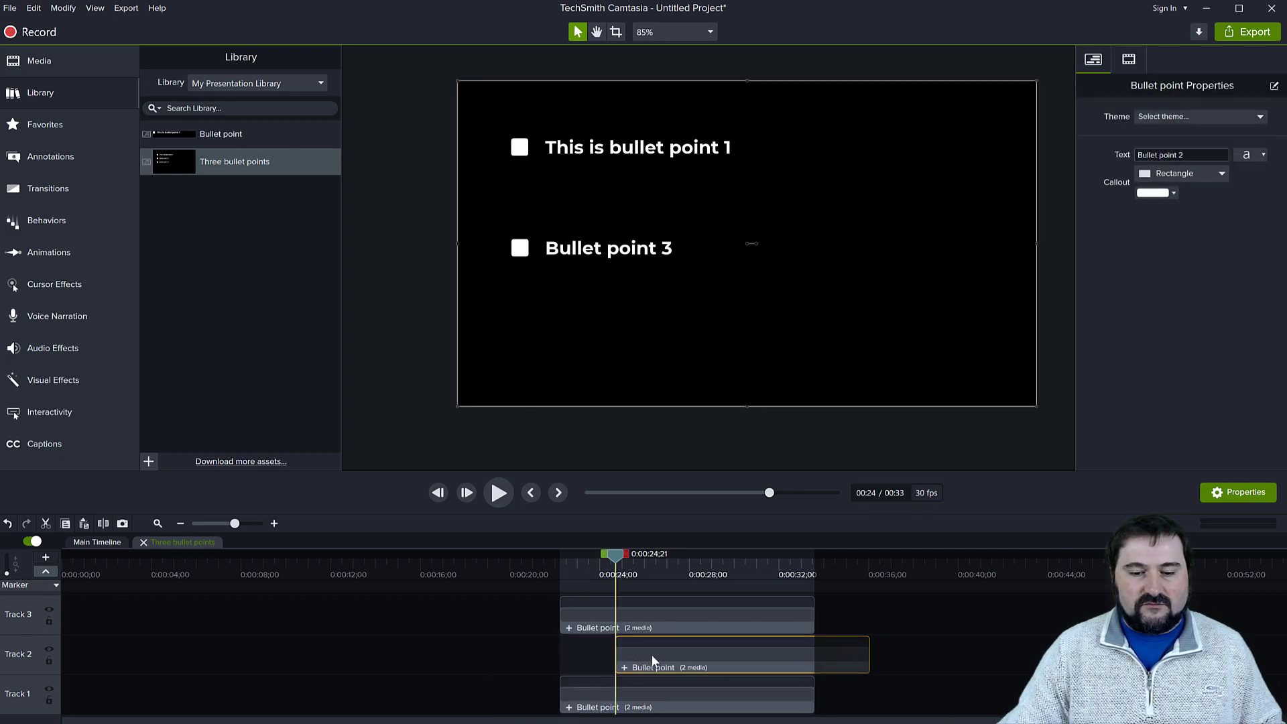
{"action": "left_click_drag", "start_coordinate": [633, 615], "coordinate": [751, 614]}
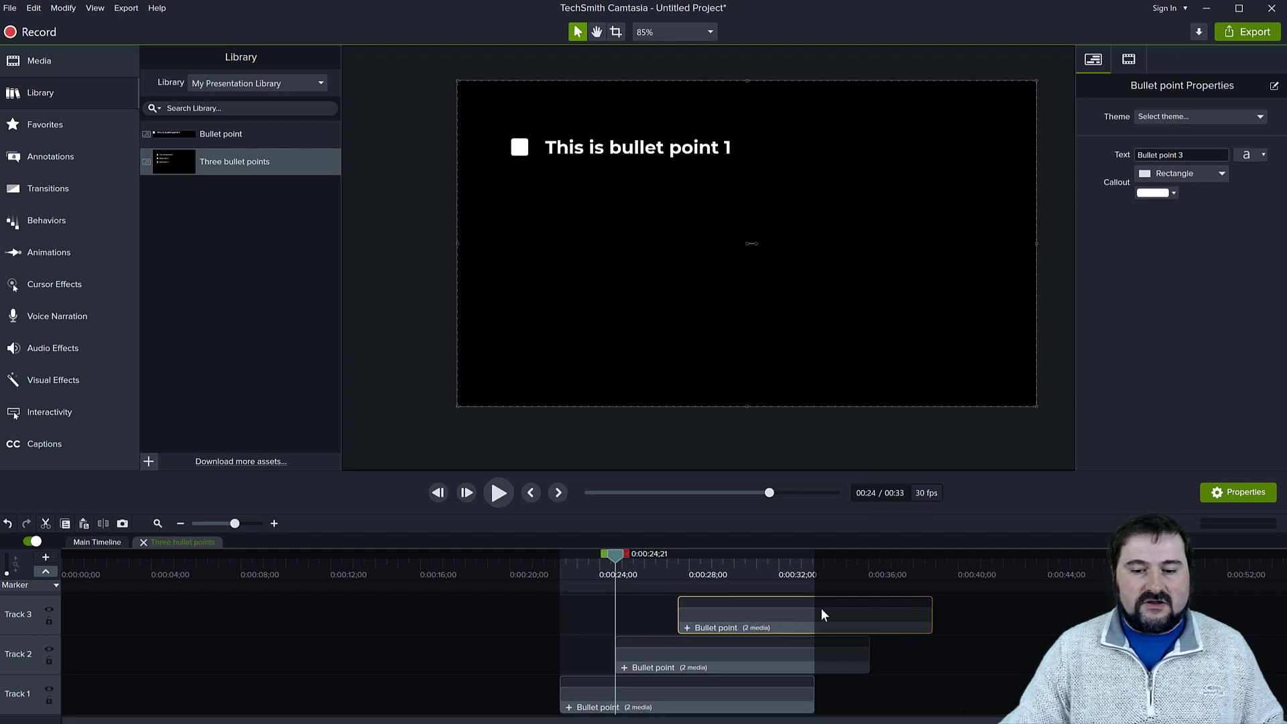
{"action": "left_click_drag", "start_coordinate": [615, 570], "coordinate": [742, 581]}
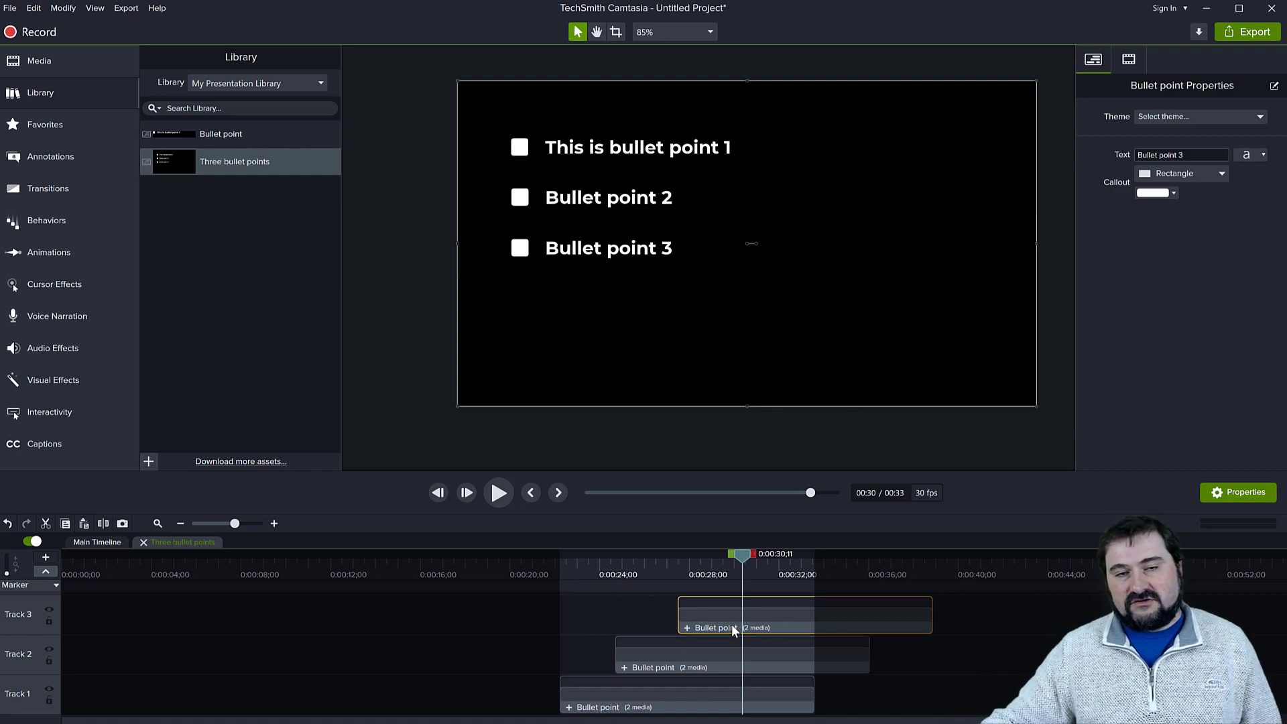
Step: Extend the Three bullet points group on the main timeline to end at about 50 seconds, and reopen the group
{"action": "left_click", "coordinate": [104, 542]}
{"action": "left_click_drag", "start_coordinate": [813, 701], "coordinate": [1184, 701]}
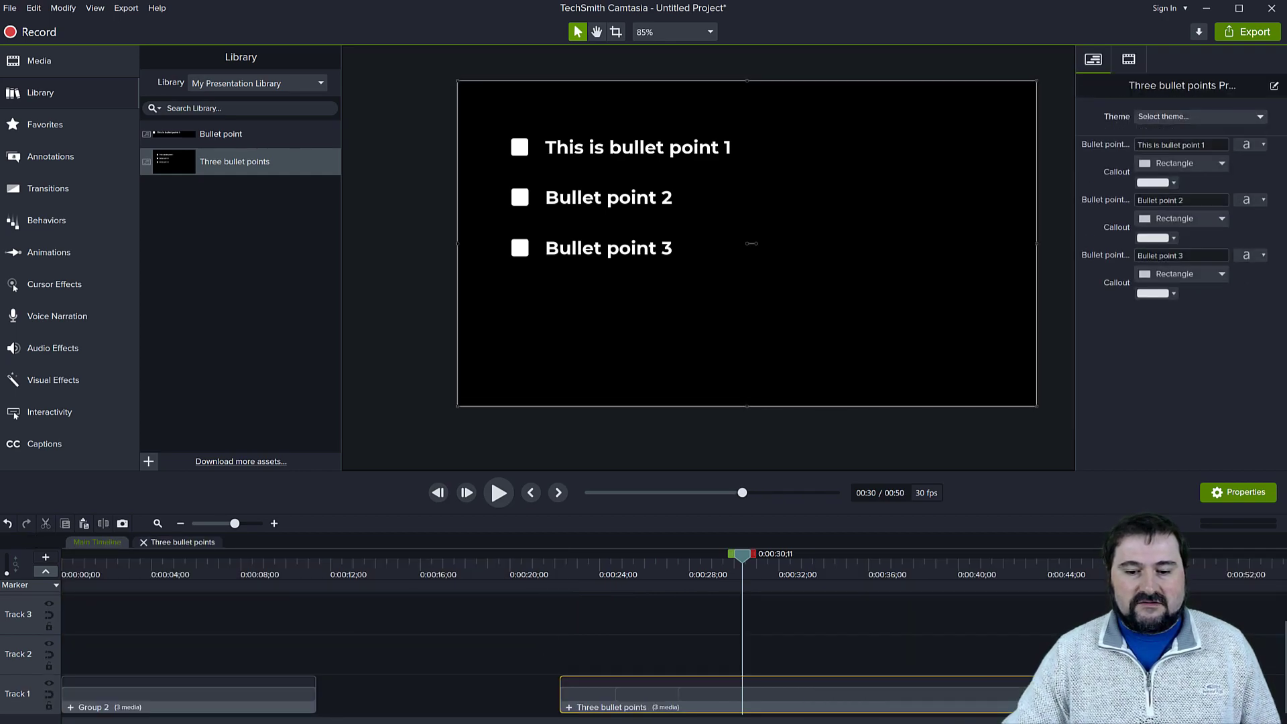
{"action": "left_click", "coordinate": [569, 707]}
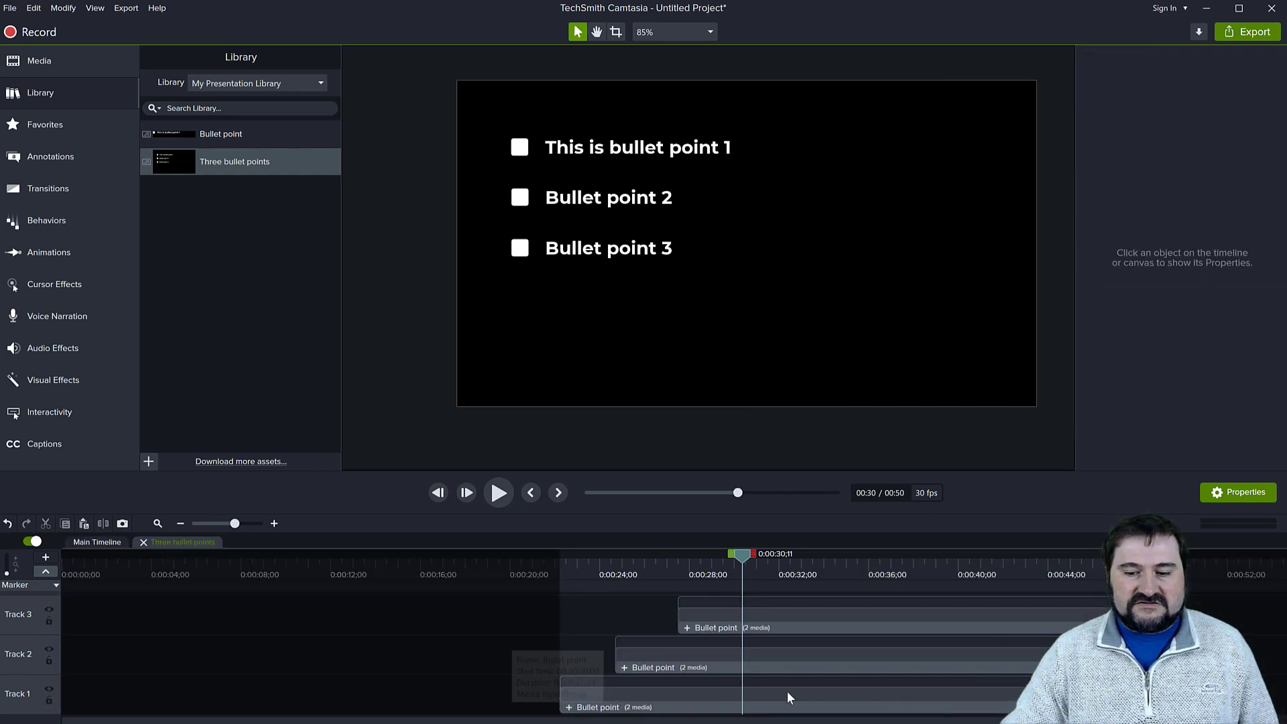
Step: Shorten the first bullet point clip inside the Three bullet points group to end at about 39 seconds
{"action": "left_click", "coordinate": [752, 244]}
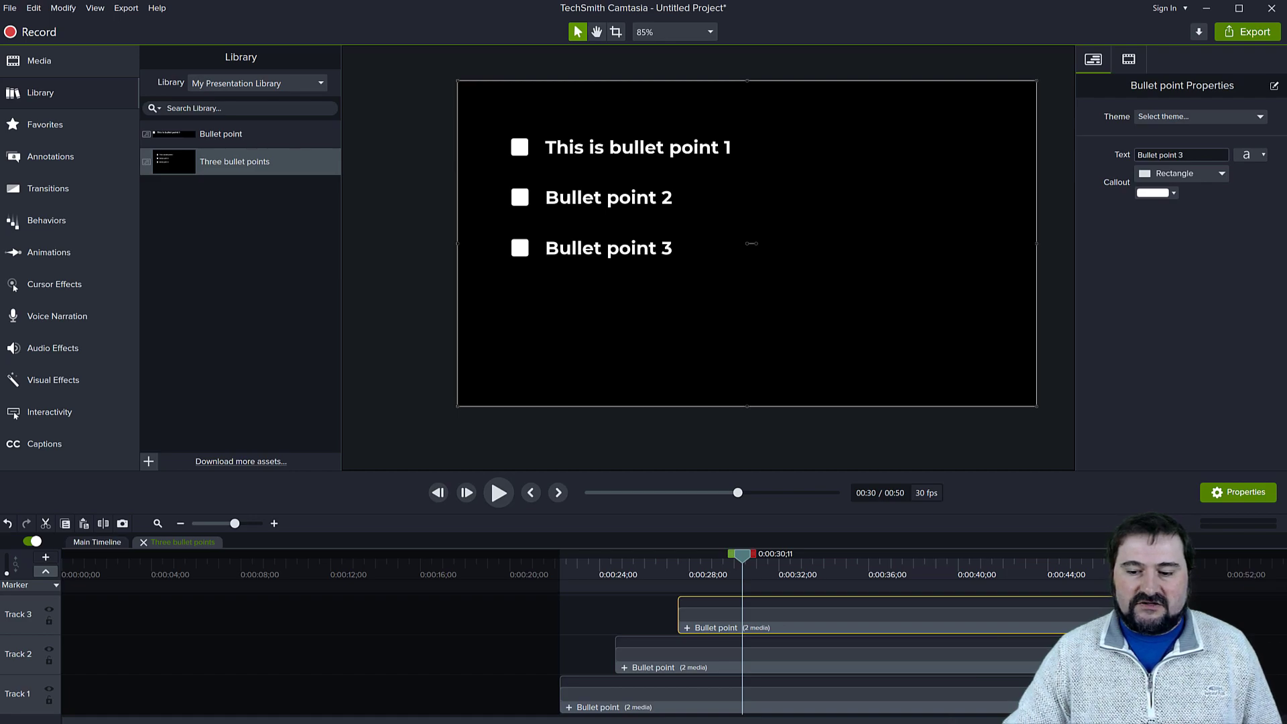
{"action": "left_click_drag", "start_coordinate": [1026, 701], "coordinate": [932, 707]}
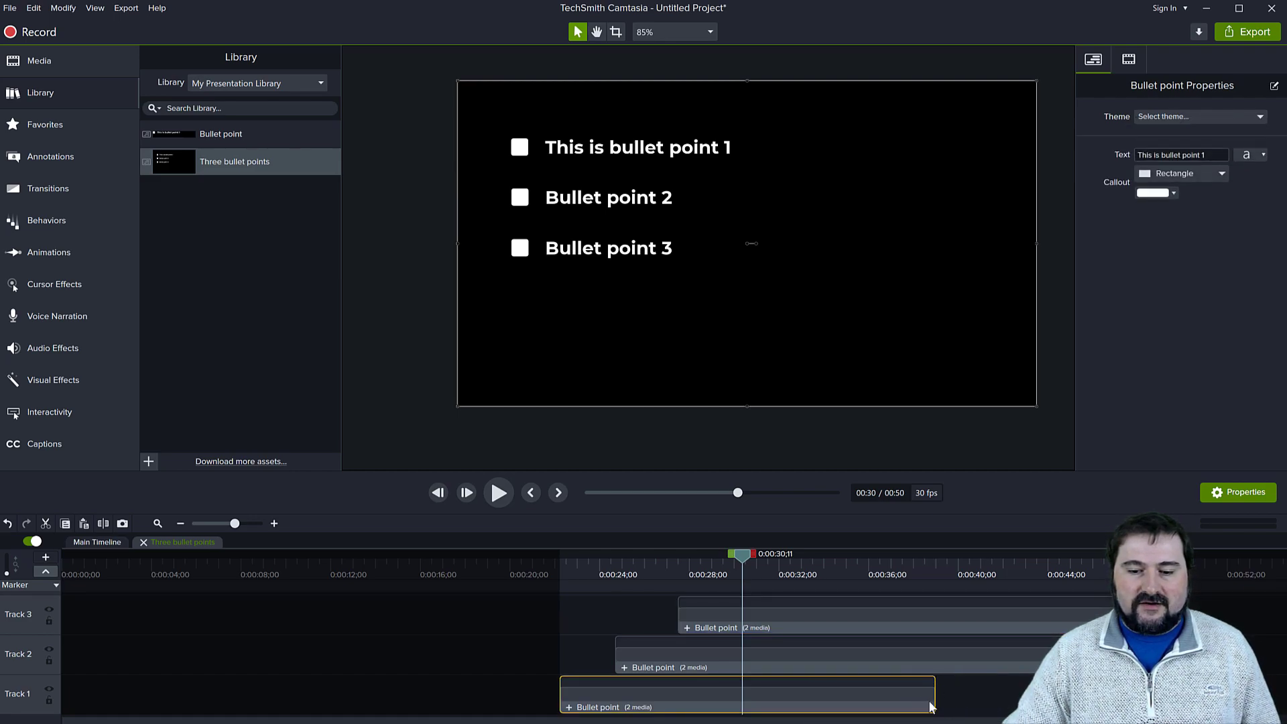
{"action": "left_click_drag", "start_coordinate": [738, 555], "coordinate": [926, 585]}
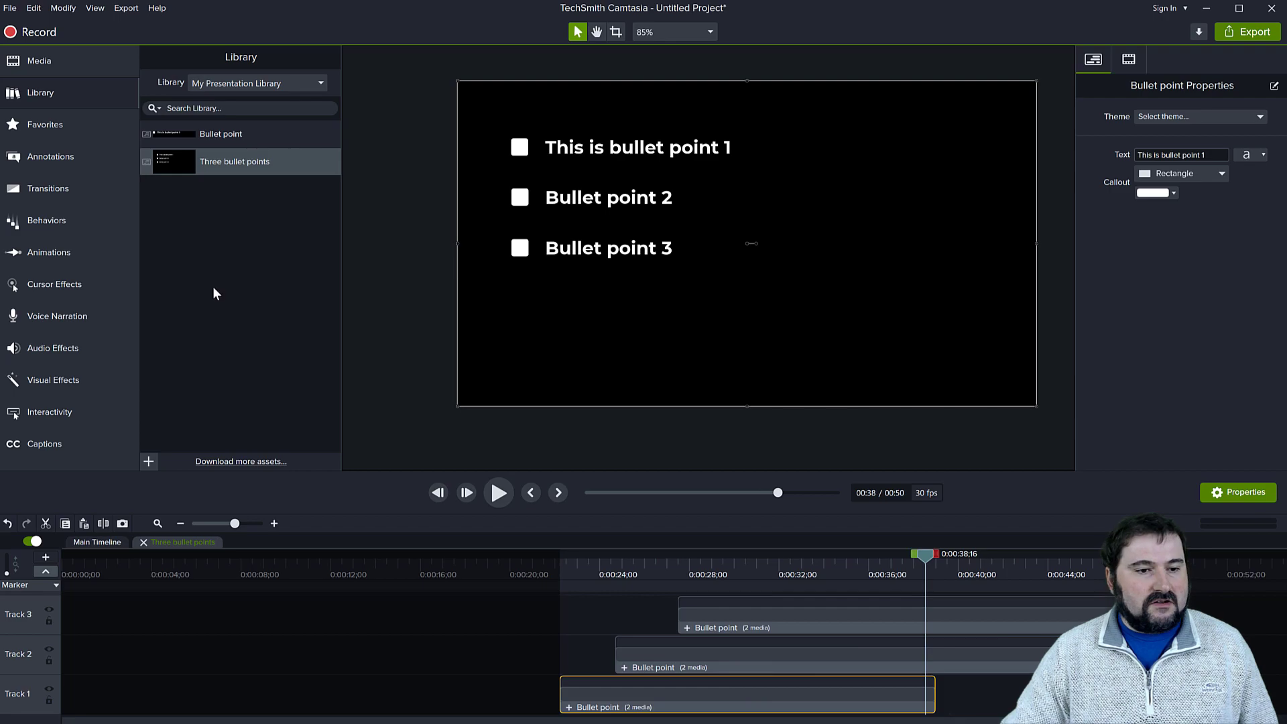
Step: Add a Fade transition lasting about 01;10 to the end of the first bullet point clip on Track 1
{"action": "left_click", "coordinate": [59, 193]}
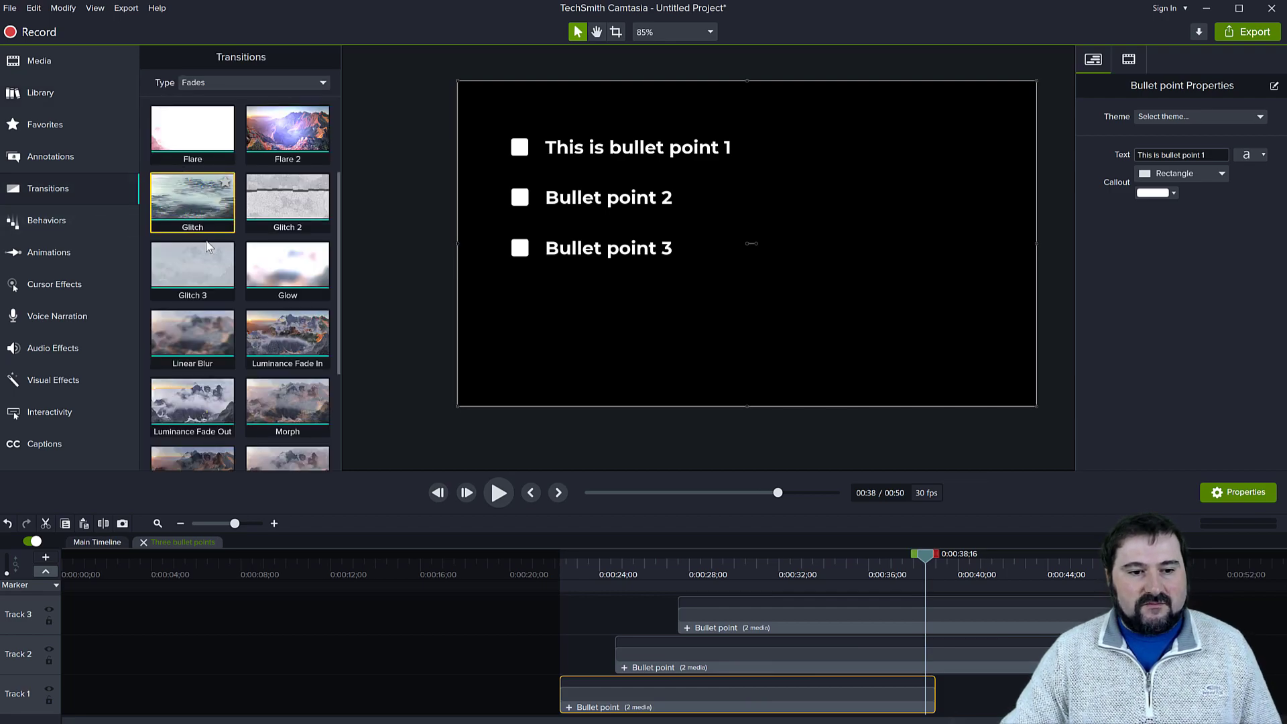
{"action": "scroll", "coordinate": [208, 247], "scroll_direction": "up", "scroll_amount": 3}
{"action": "left_click_drag", "start_coordinate": [194, 201], "coordinate": [925, 696]}
{"action": "left_click", "coordinate": [911, 695]}
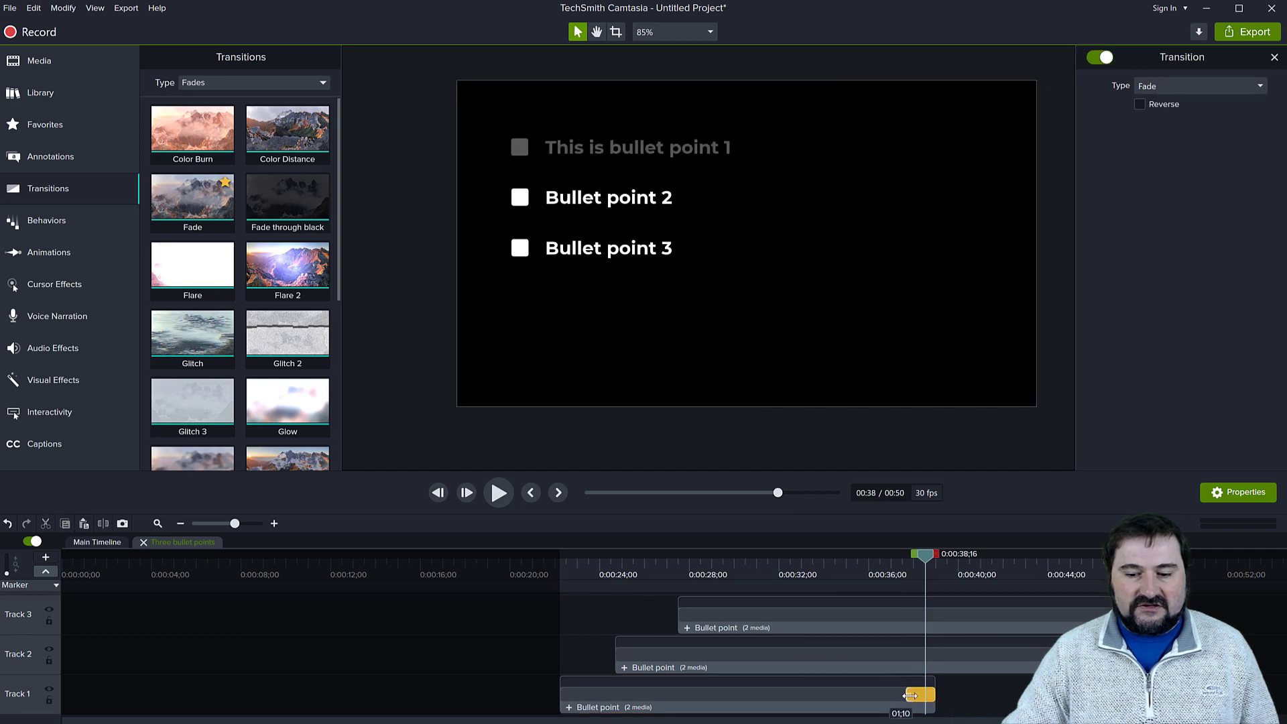
Step: Preview the first bullet point's fade-out from about 0:00:37;12
{"action": "left_click", "coordinate": [899, 568]}
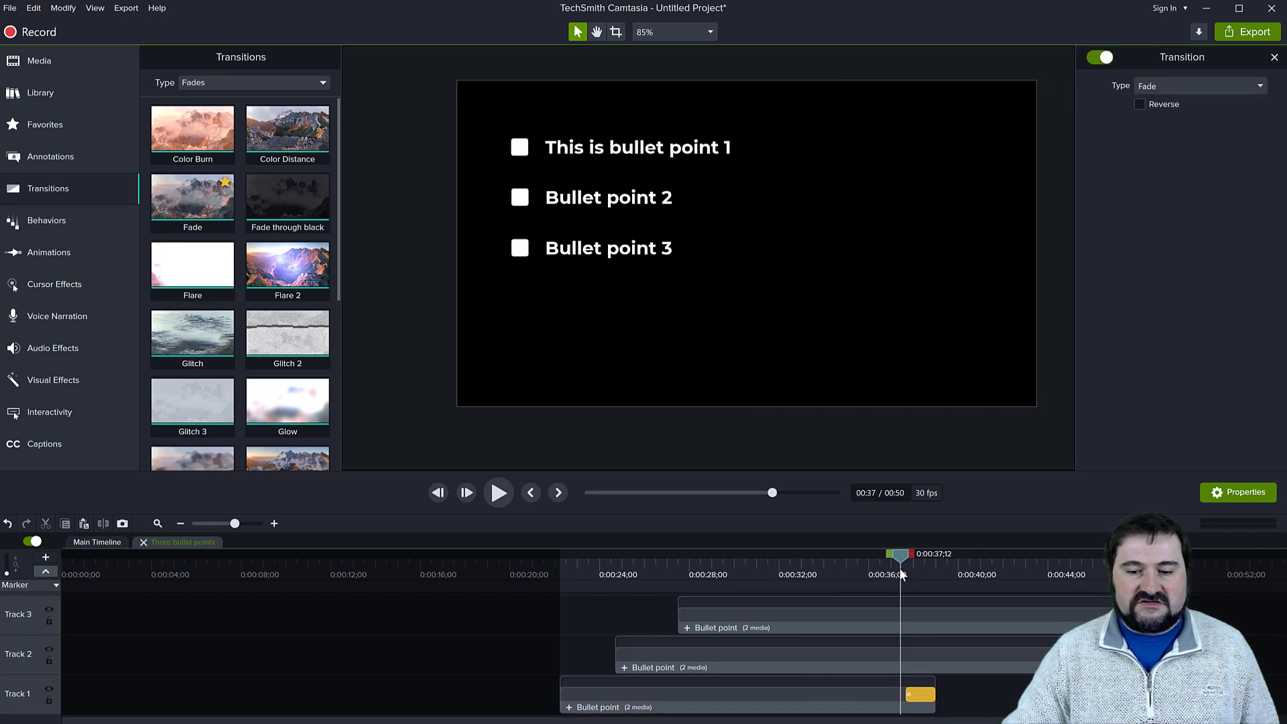
{"action": "left_click", "coordinate": [499, 494]}
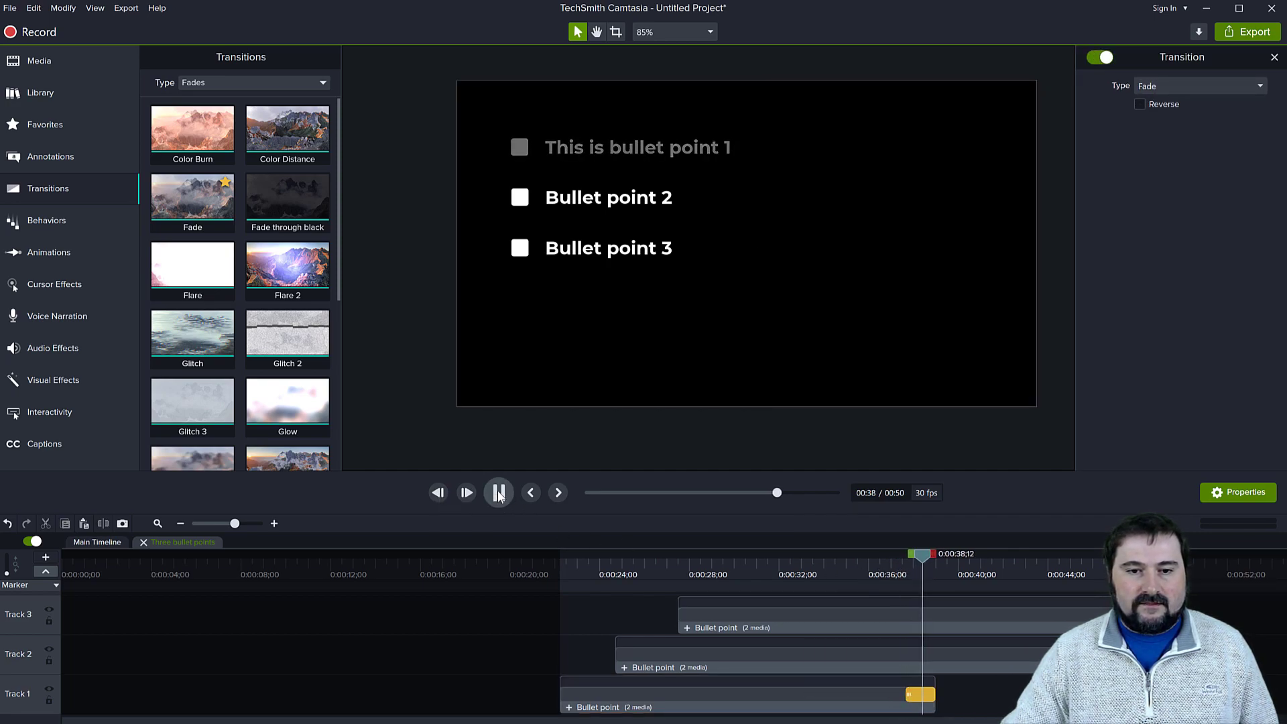
{"action": "key", "text": "space"}
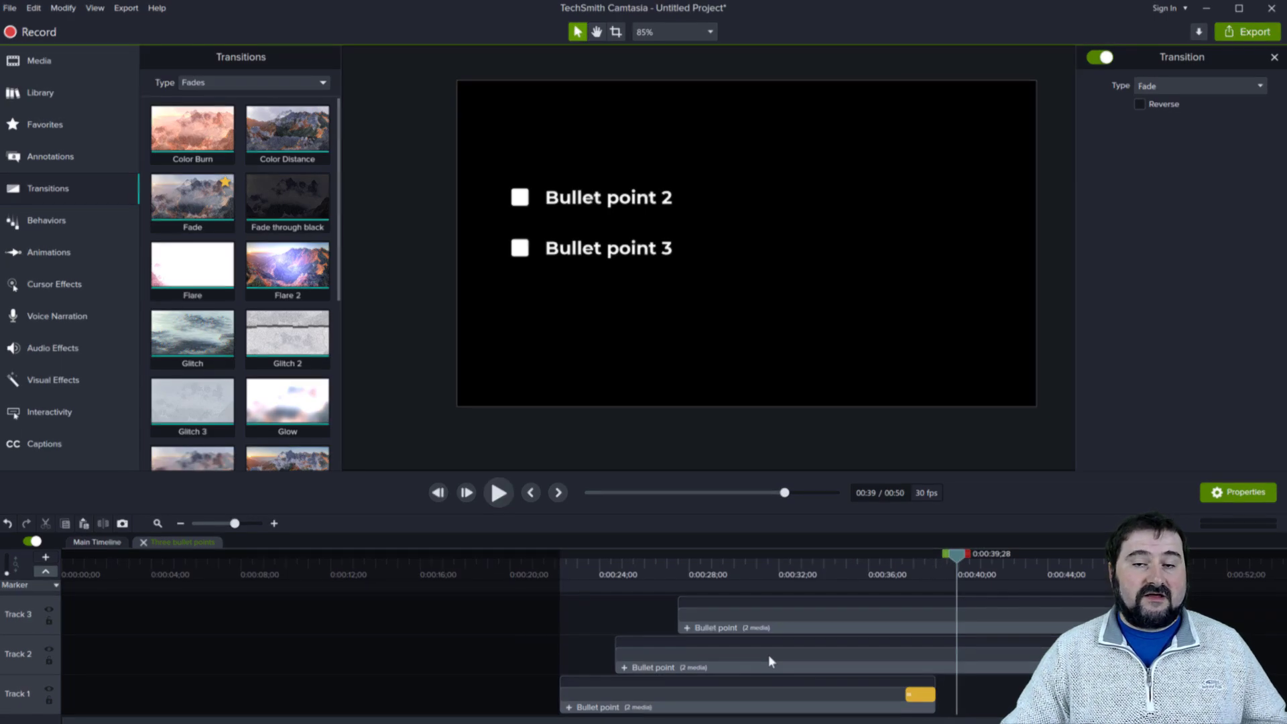